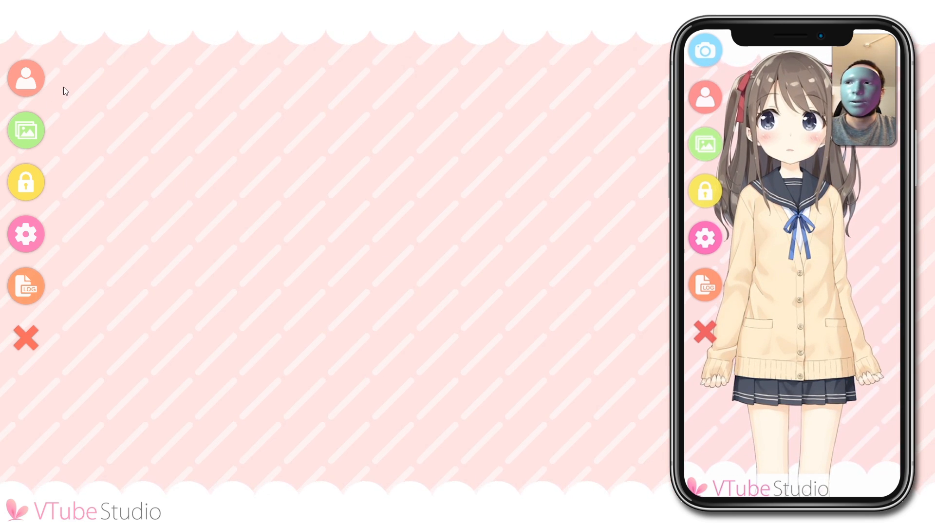
# Load the Akari model and dismiss the help on moving and scaling it
pyautogui.click(34, 84)
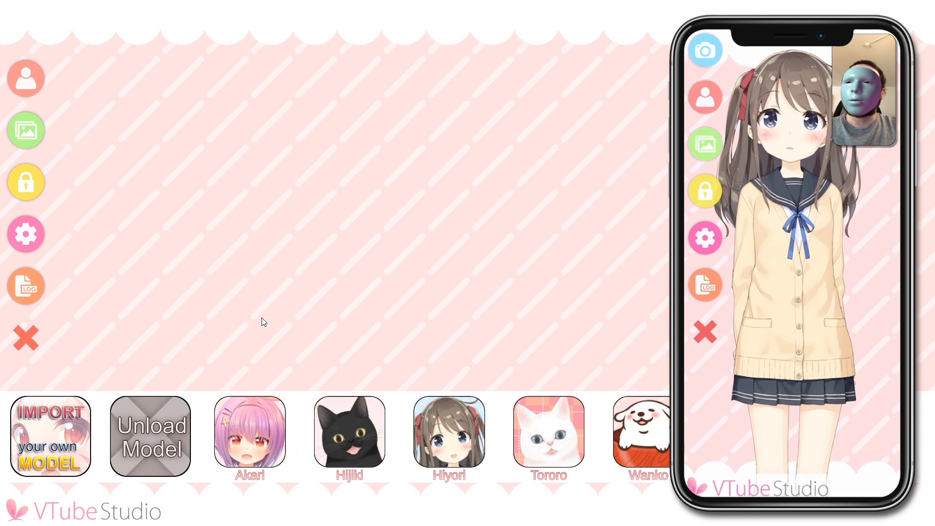
pyautogui.click(261, 446)
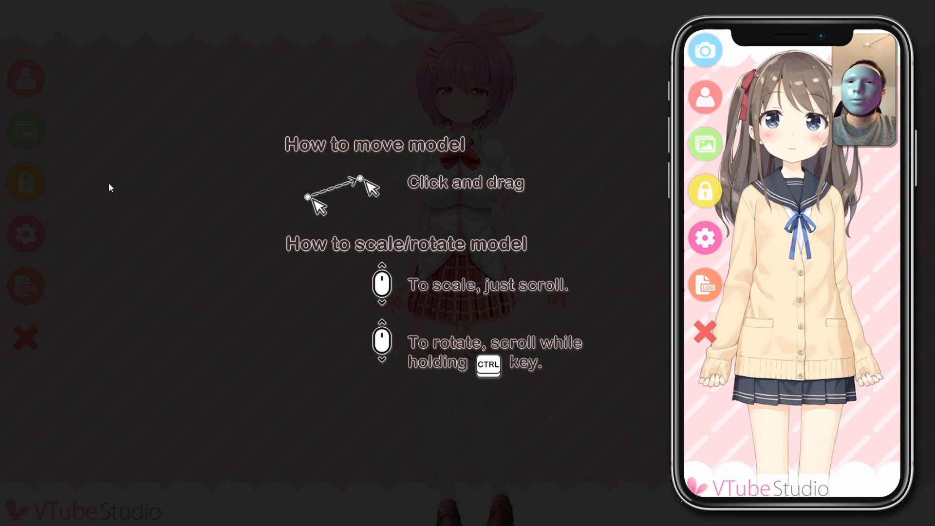
pyautogui.click(635, 259)
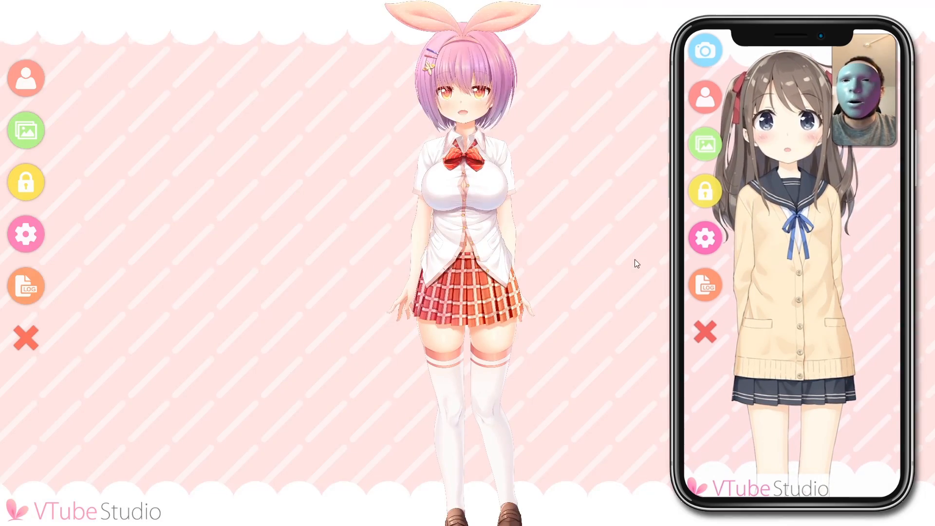
# Enlarge and reposition the Akari model so its head and upper body fill the left half of the scene
pyautogui.moveTo(497, 195); pyautogui.dragTo(349, 277)
pyautogui.scroll(3, 350, 276)
pyautogui.scroll(5, 260, 254)
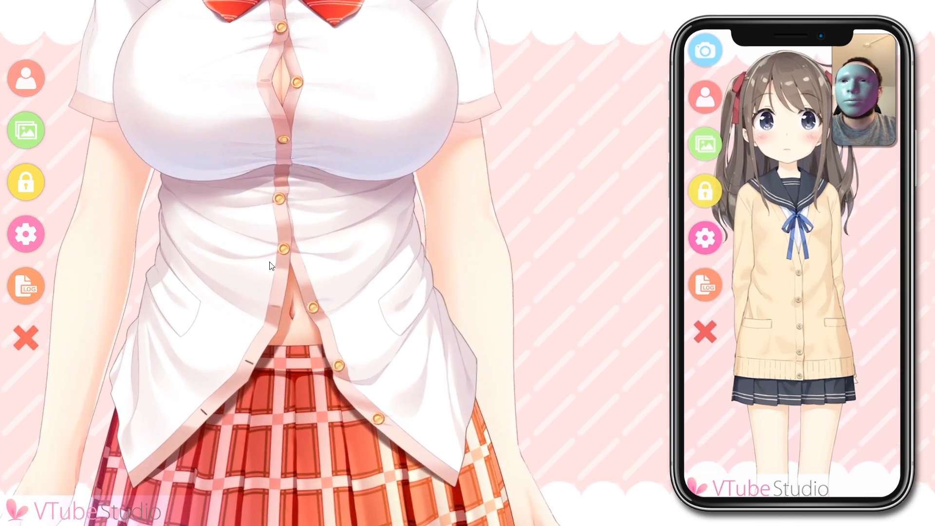
pyautogui.moveTo(269, 263); pyautogui.dragTo(411, 378)
pyautogui.scroll(4, 415, 335)
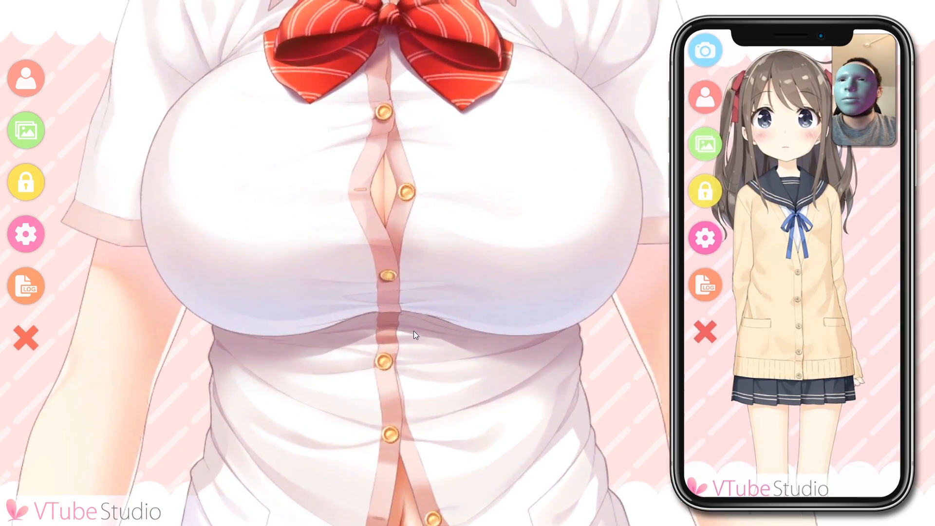
pyautogui.scroll(2, 413, 331)
pyautogui.moveTo(412, 81); pyautogui.dragTo(433, 210)
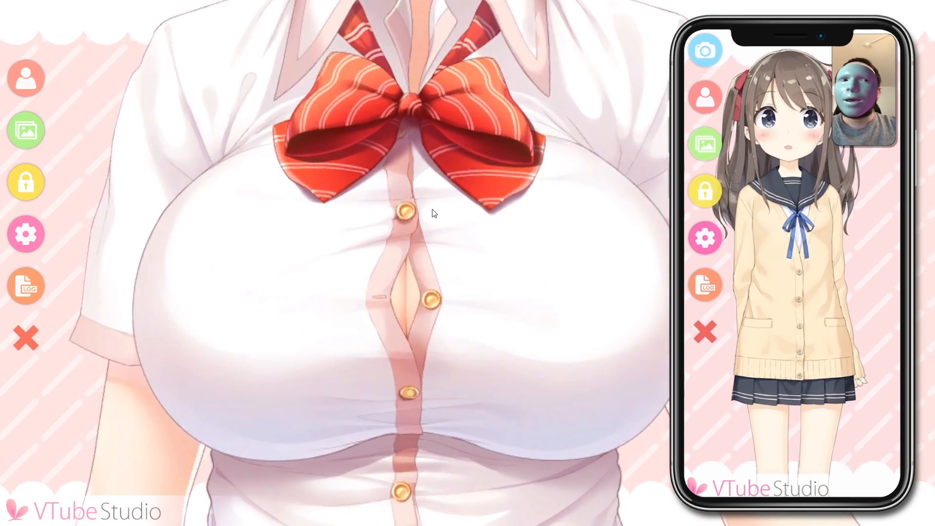
pyautogui.moveTo(435, 64); pyautogui.dragTo(426, 152)
pyautogui.scroll(-2, 424, 311)
pyautogui.scroll(-2, 423, 310)
pyautogui.scroll(-2, 426, 155)
pyautogui.moveTo(431, 271); pyautogui.dragTo(427, 150)
pyautogui.moveTo(437, 270); pyautogui.dragTo(437, 194)
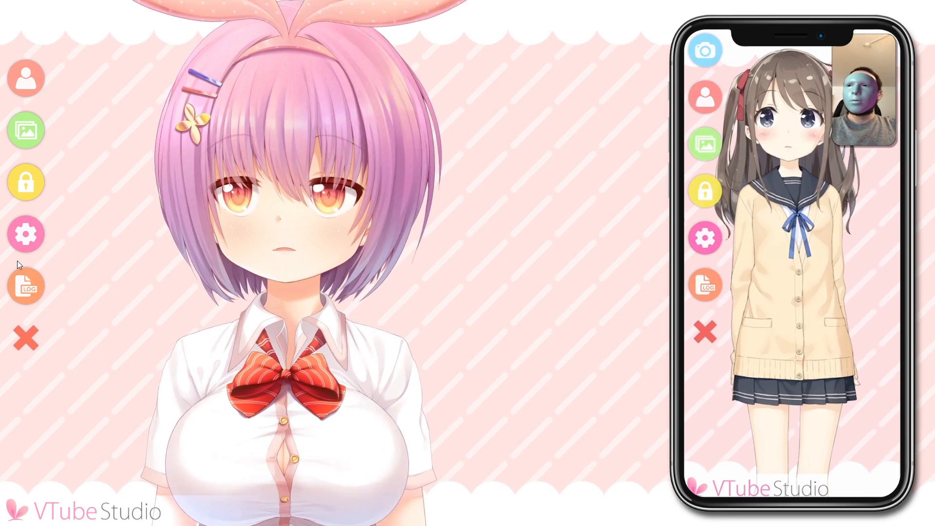
# Start the server in the connection settings and close the settings
pyautogui.click(26, 234)
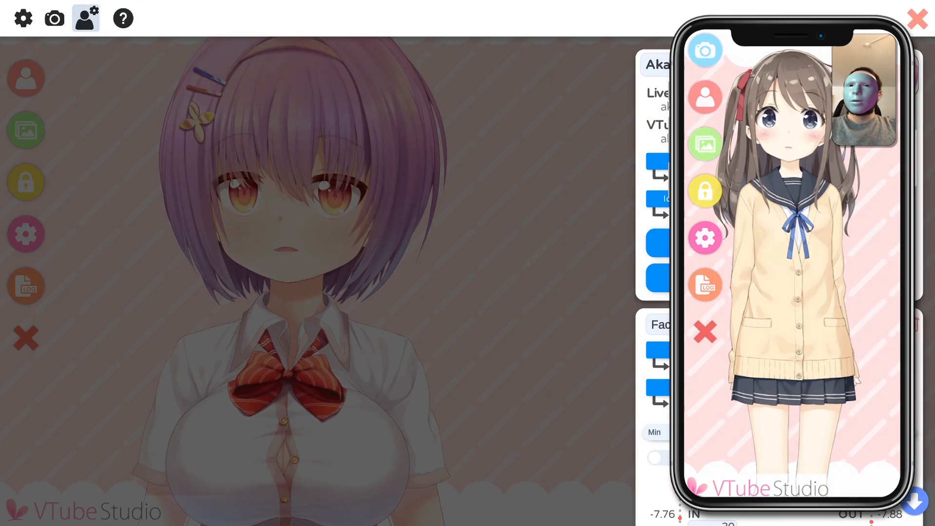
pyautogui.click(22, 22)
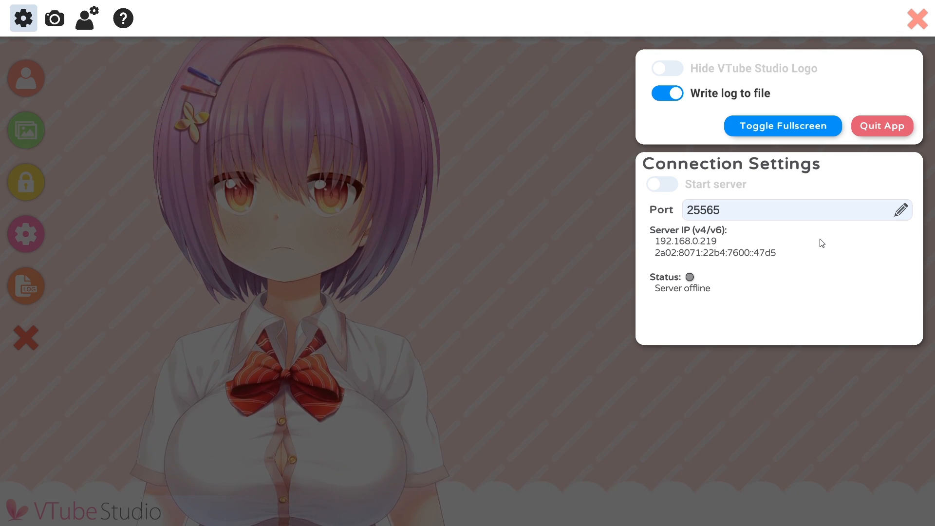
pyautogui.click(654, 186)
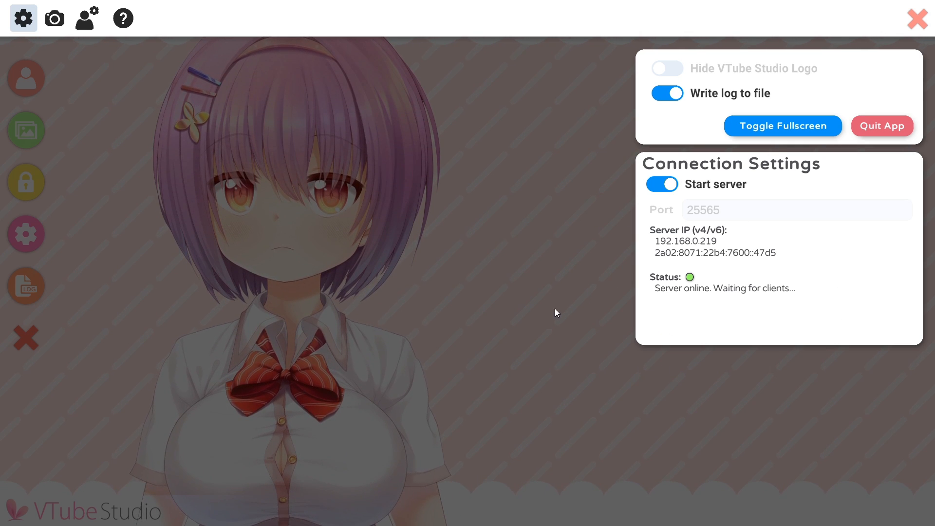
pyautogui.click(917, 21)
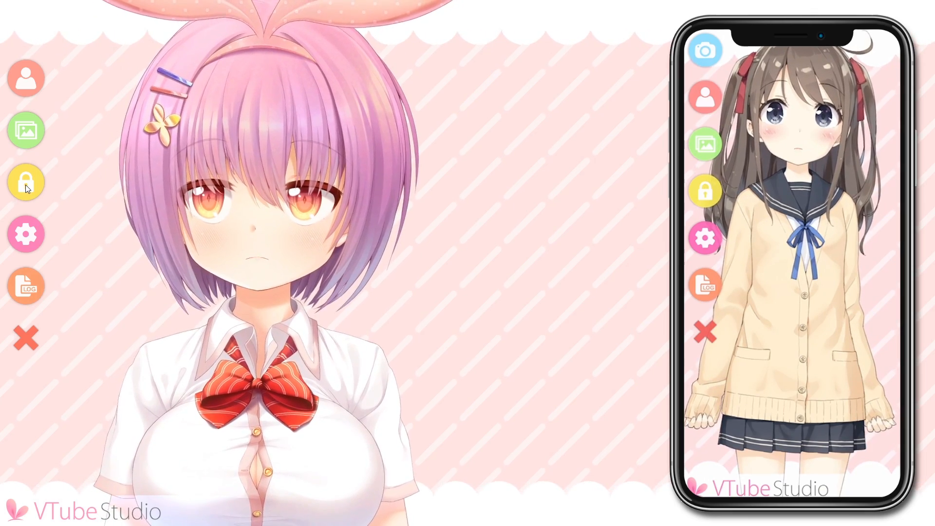
# Lock the model's movement and unlock it again
pyautogui.click(25, 185)
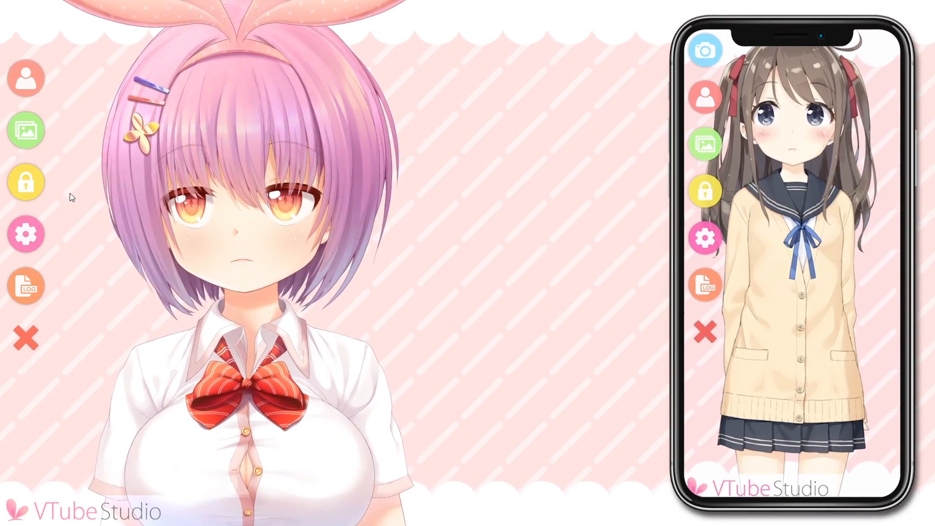
pyautogui.click(26, 182)
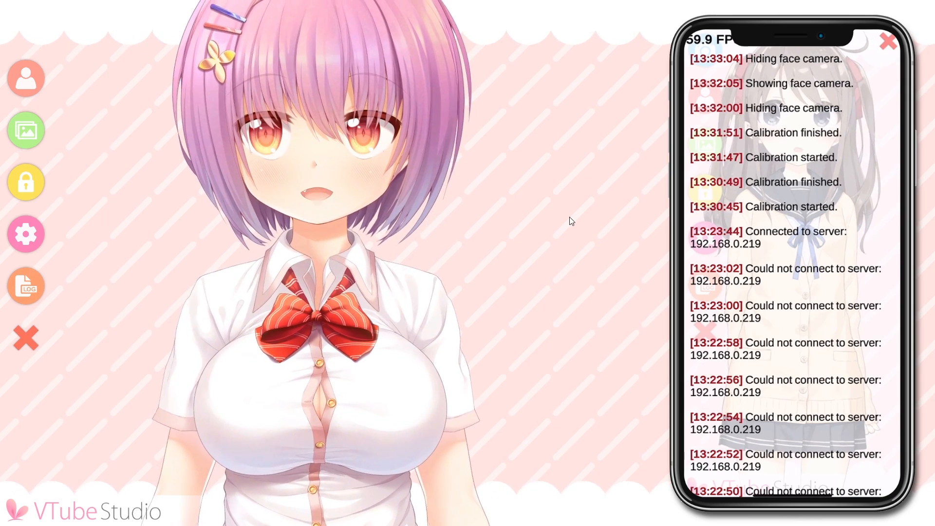
# View the log of application and connection events and close it
pyautogui.click(33, 297)
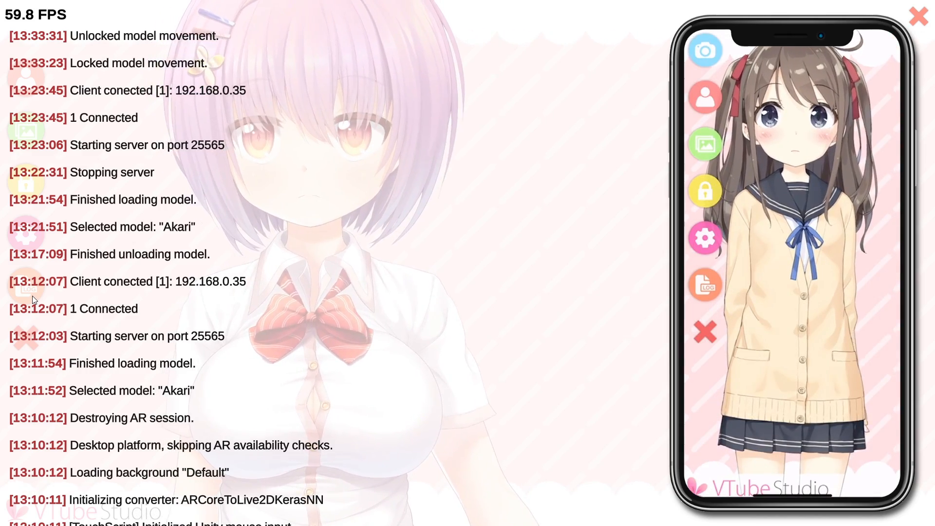
pyautogui.click(32, 283)
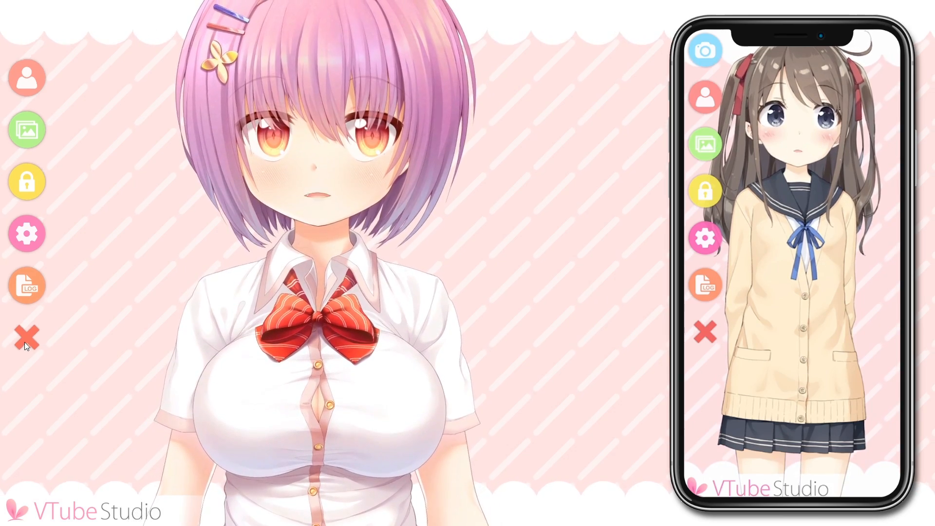
# Hide the on-screen buttons and bring them back
pyautogui.click(24, 341)
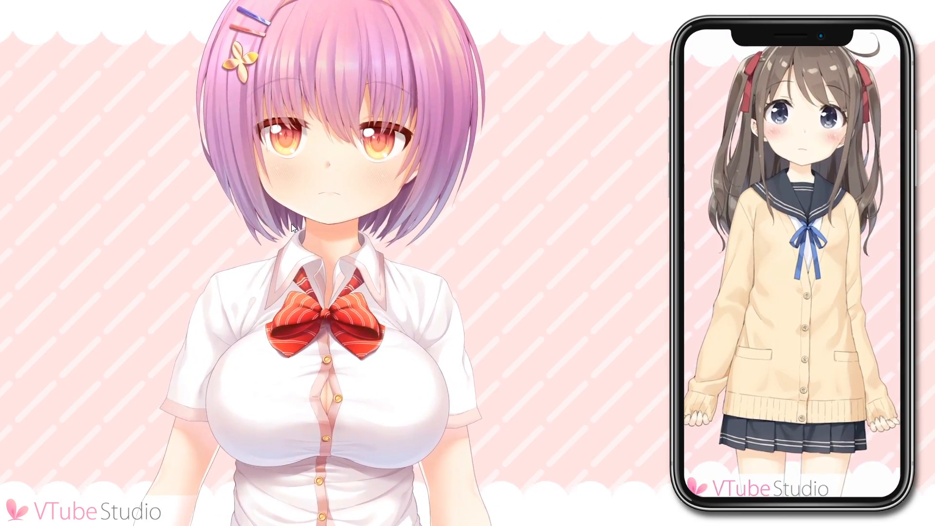
pyautogui.doubleClick(291, 223)
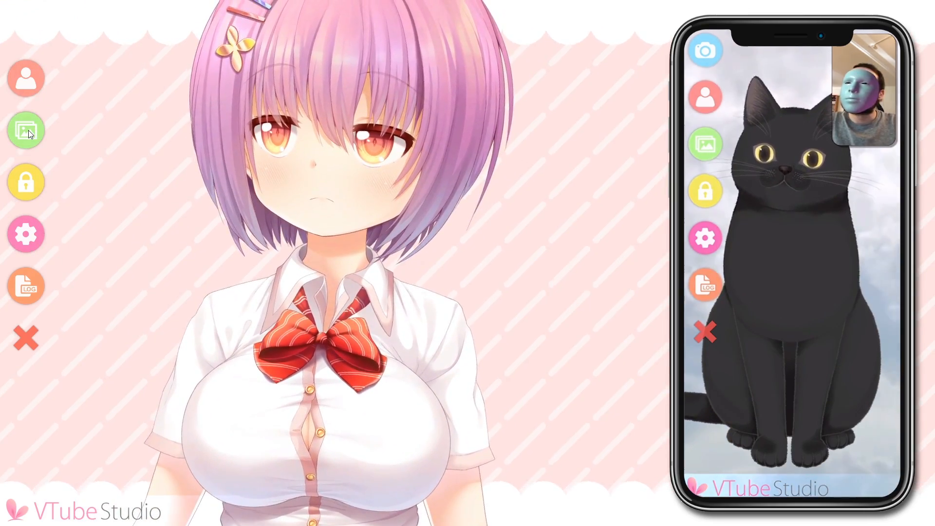
# Try the night street, neon sunset city and dog-and-bone backgrounds, moving the model closer to the middle of the scene
pyautogui.click(34, 133)
pyautogui.click(33, 132)
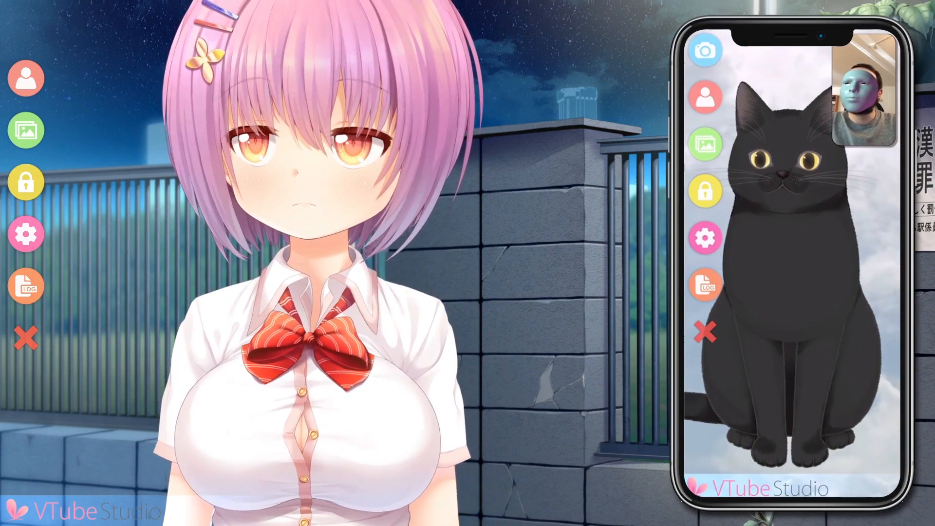
pyautogui.click(28, 134)
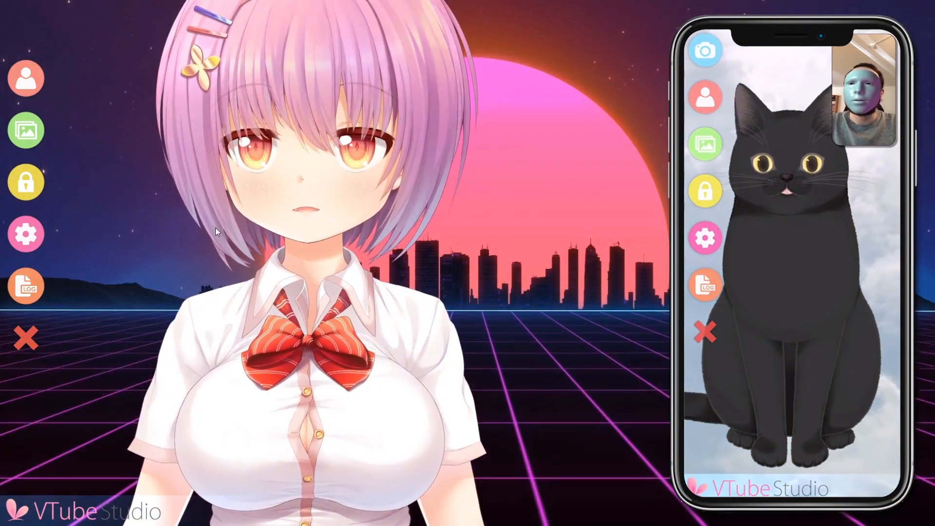
pyautogui.moveTo(268, 230); pyautogui.dragTo(364, 256)
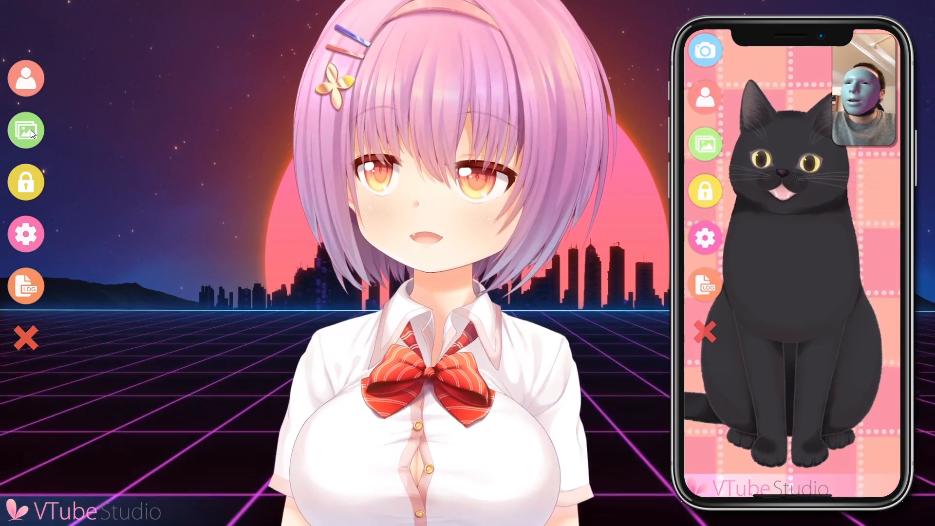
pyautogui.click(32, 134)
pyautogui.click(32, 134)
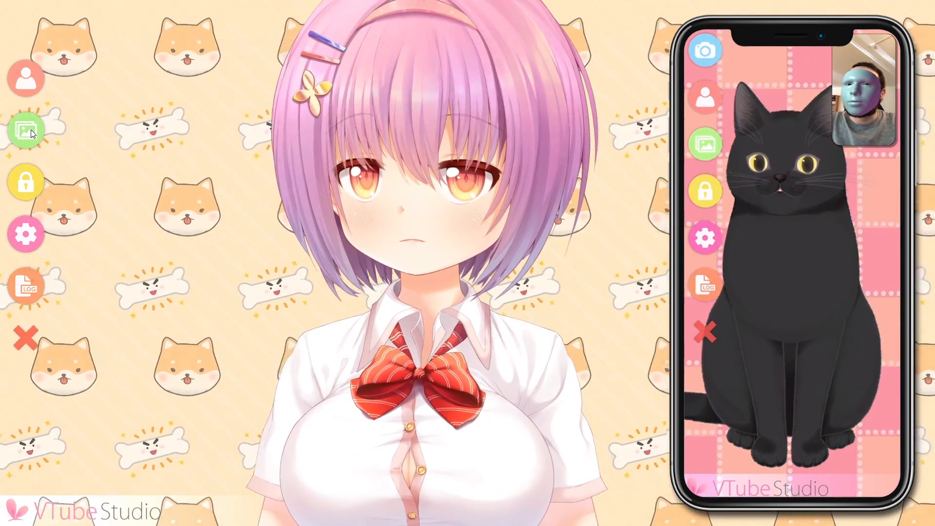
# Switch to a solid-colour background, try yellow, white #FFFFFF and red #FF0000, settle on green #00FF00, and hide the buttons
pyautogui.click(32, 132)
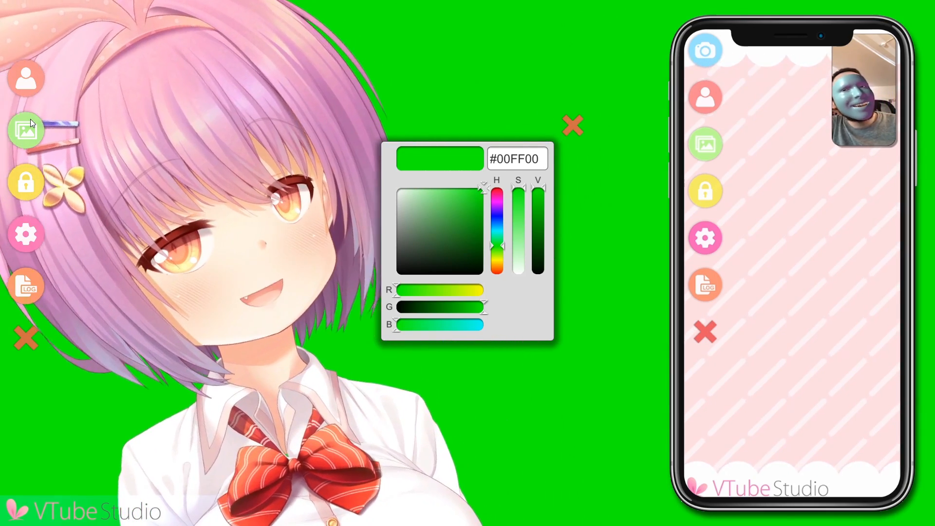
pyautogui.moveTo(454, 253); pyautogui.dragTo(456, 203)
pyautogui.moveTo(425, 290); pyautogui.dragTo(485, 292)
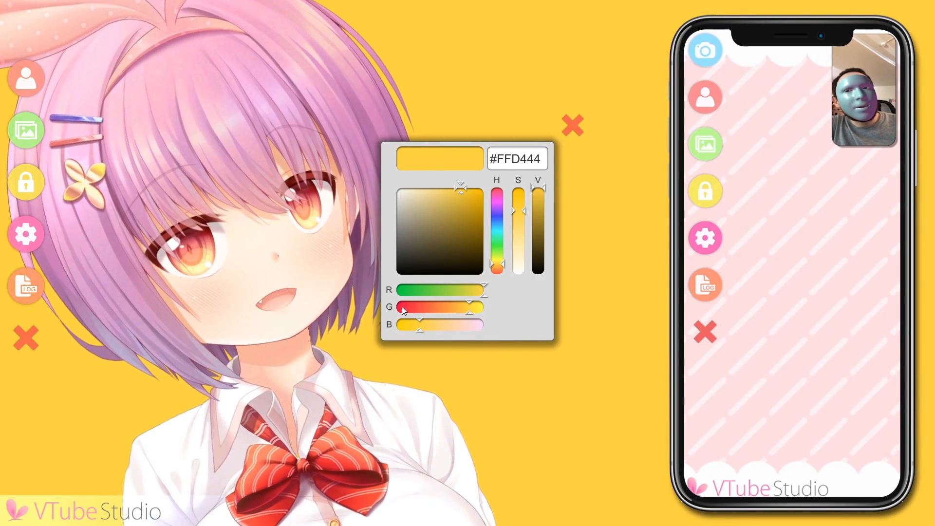
pyautogui.moveTo(402, 306); pyautogui.dragTo(501, 309)
pyautogui.moveTo(449, 326); pyautogui.dragTo(484, 326)
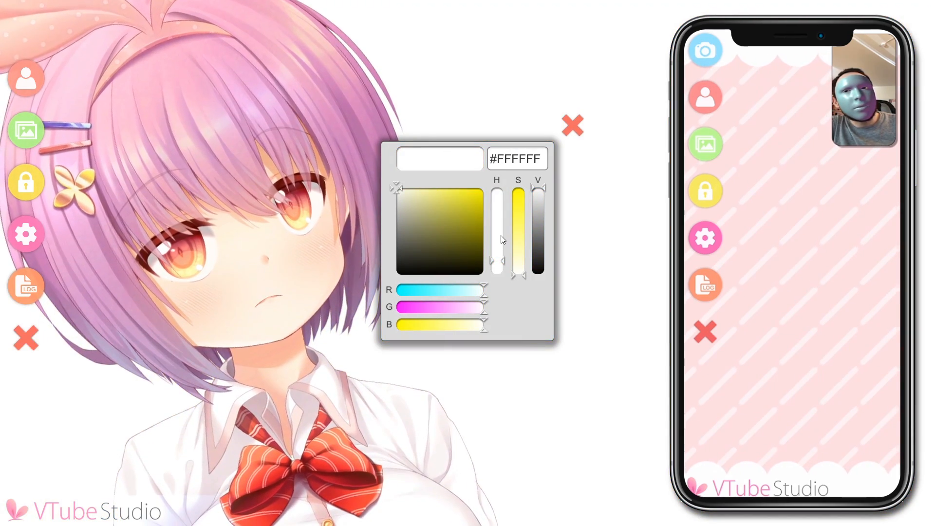
pyautogui.moveTo(454, 291); pyautogui.dragTo(310, 324)
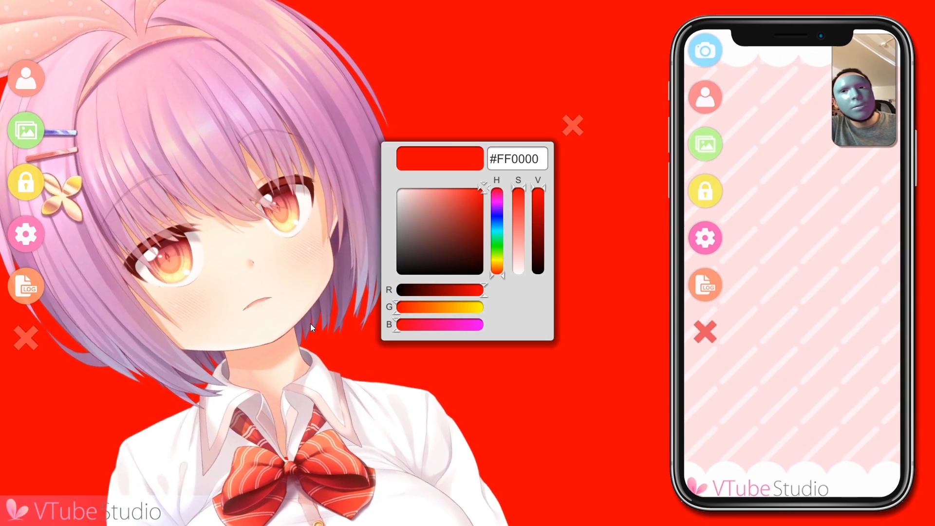
pyautogui.moveTo(421, 306); pyautogui.dragTo(568, 313)
pyautogui.moveTo(482, 290); pyautogui.dragTo(342, 280)
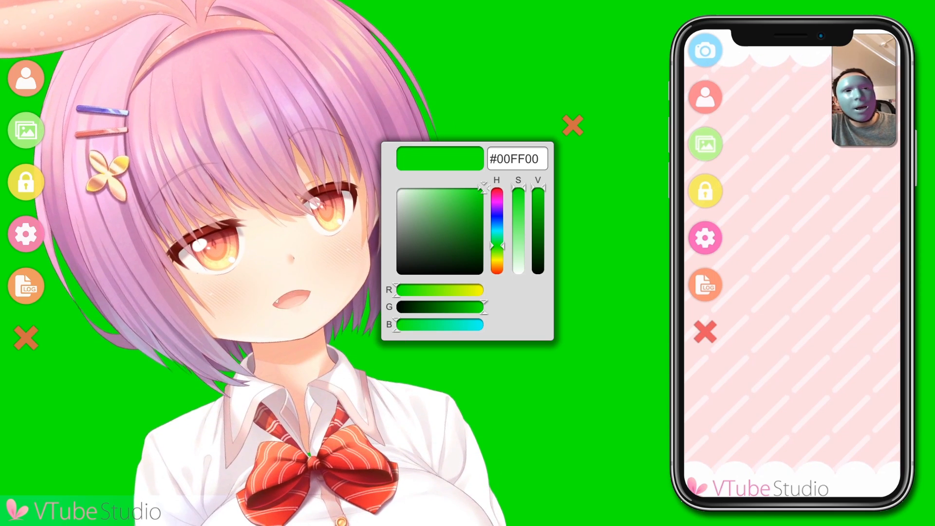
pyautogui.click(27, 338)
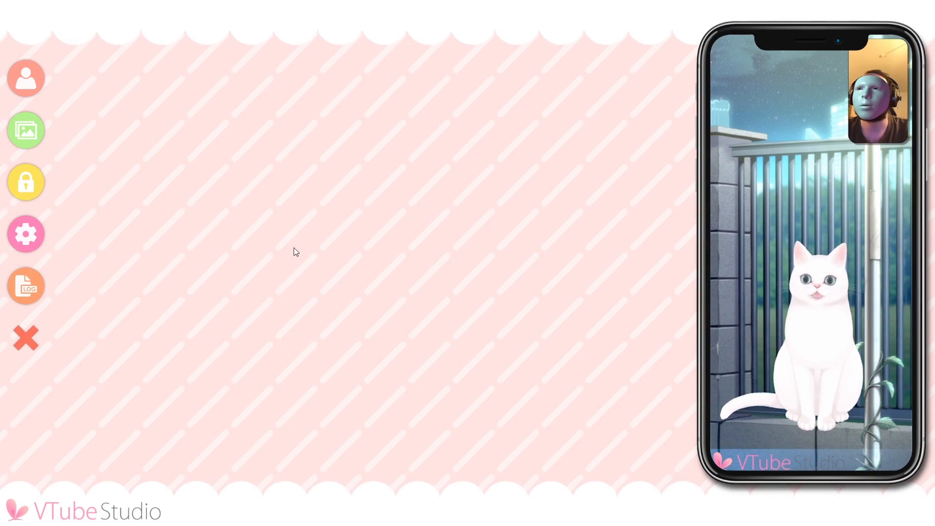
# Load the newly added akari model without an icon and choose No Auto-Setup
pyautogui.click(27, 85)
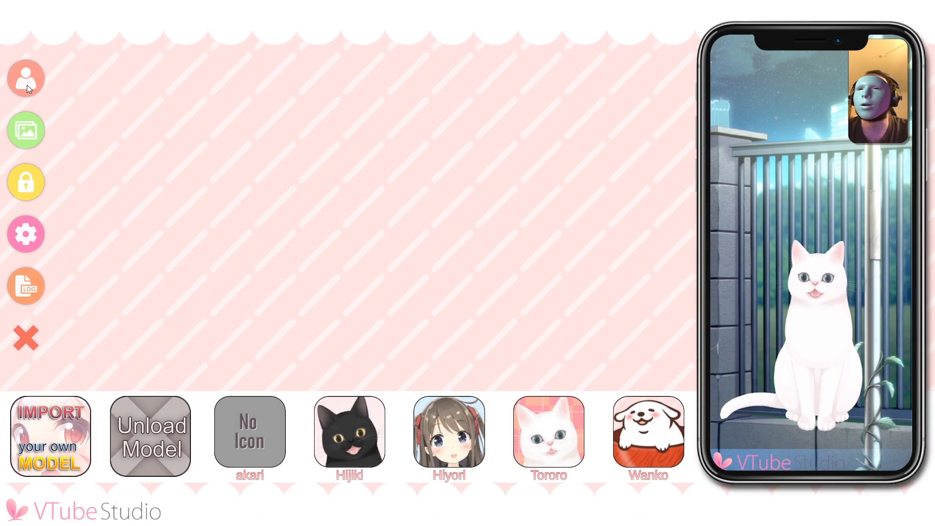
pyautogui.click(253, 440)
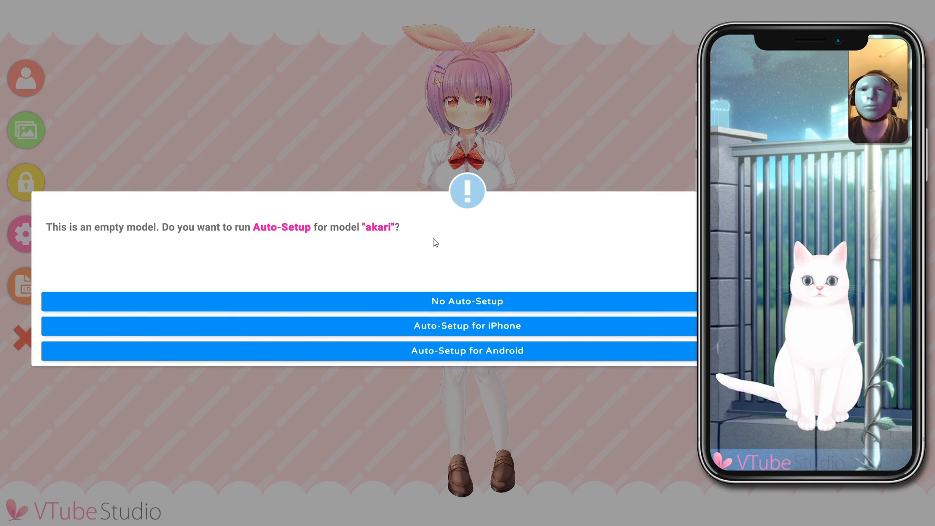
pyautogui.click(463, 300)
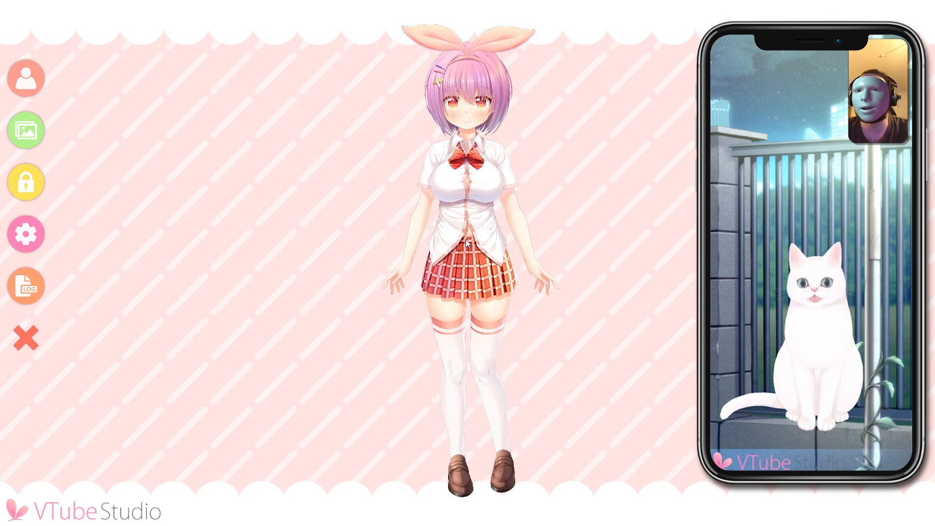
# Enlarge the akari model and move it down so its head and upper body fill the scene
pyautogui.scroll(5, 466, 238)
pyautogui.scroll(8, 466, 238)
pyautogui.moveTo(502, 68); pyautogui.dragTo(482, 438)
pyautogui.moveTo(521, 286); pyautogui.dragTo(521, 320)
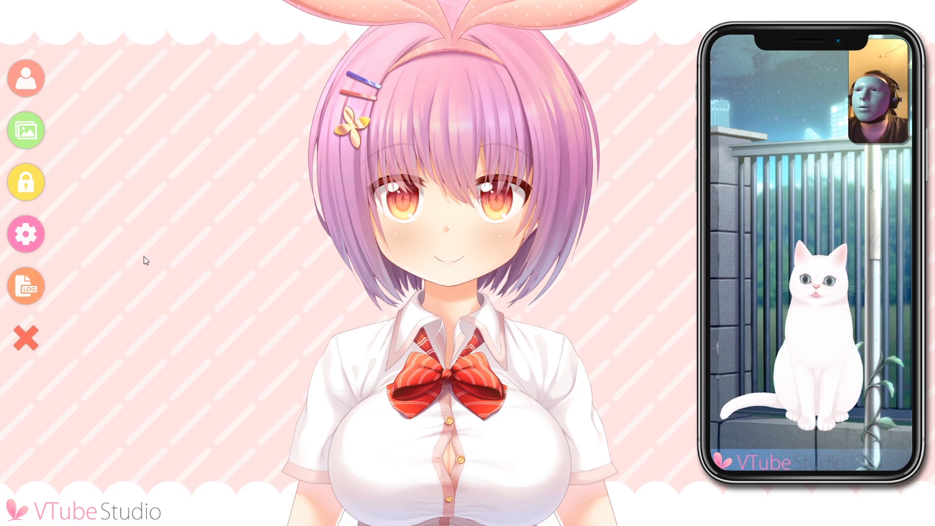
# Start the server in the connection settings so the phone can connect
pyautogui.click(28, 239)
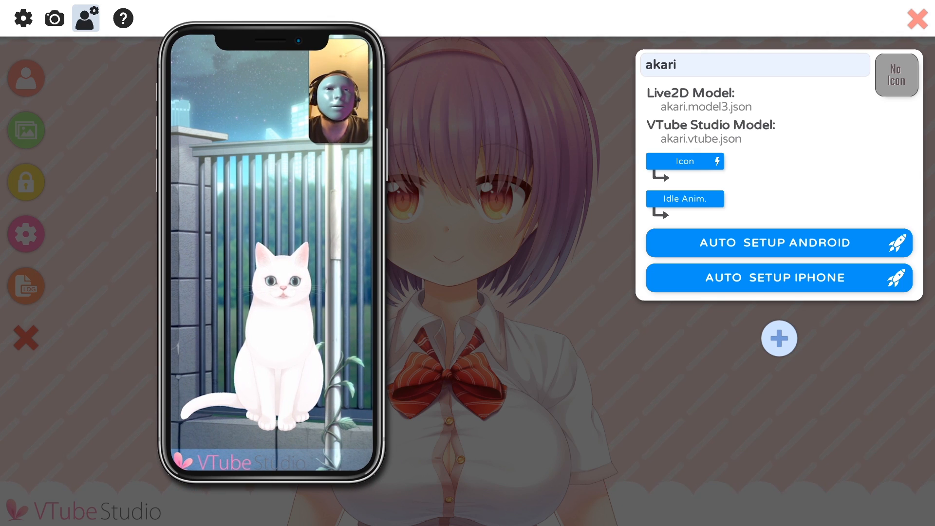
pyautogui.click(23, 18)
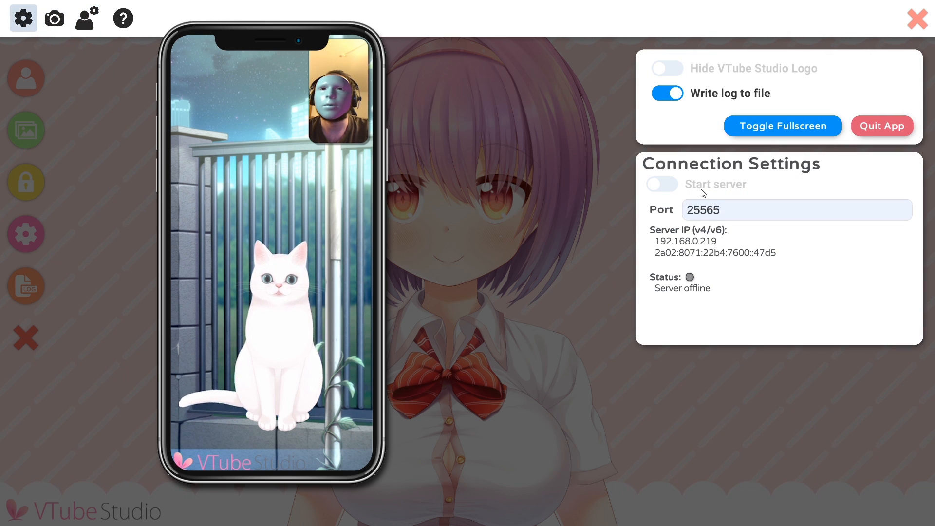
pyautogui.click(722, 181)
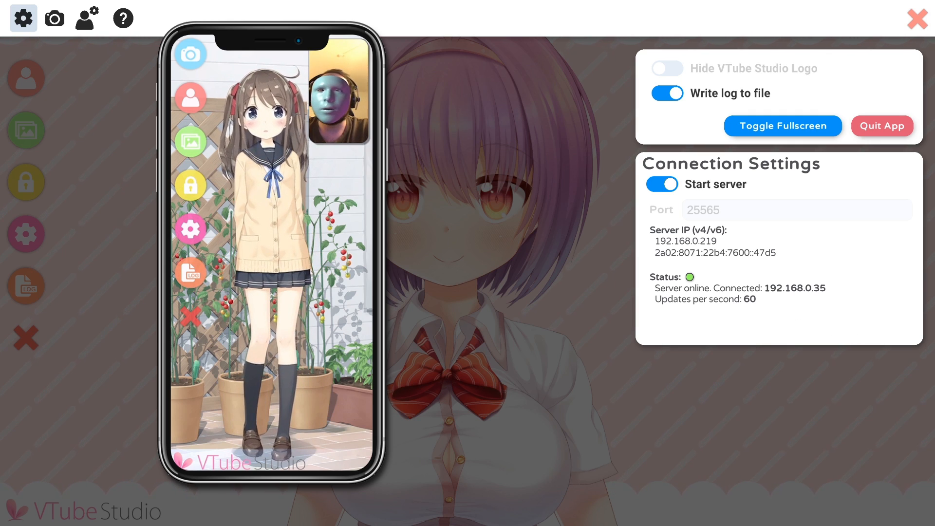
# Rename the loaded akari model to "Akari Test" in its model settings
pyautogui.click(86, 19)
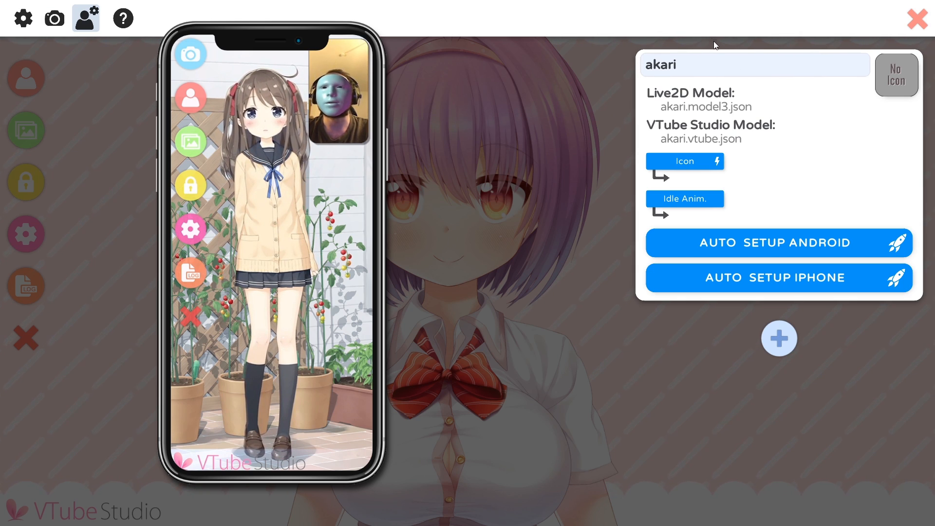
pyautogui.click(830, 75)
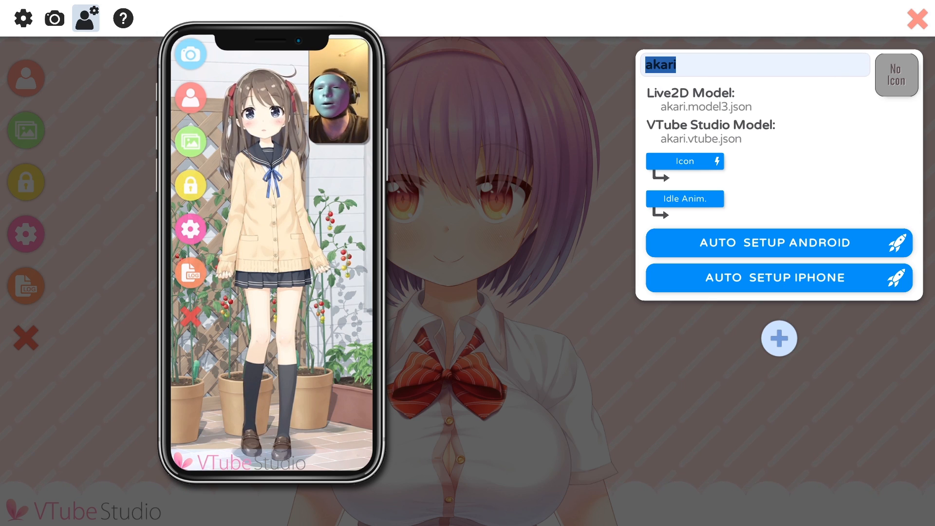
pyautogui.write('Ak')
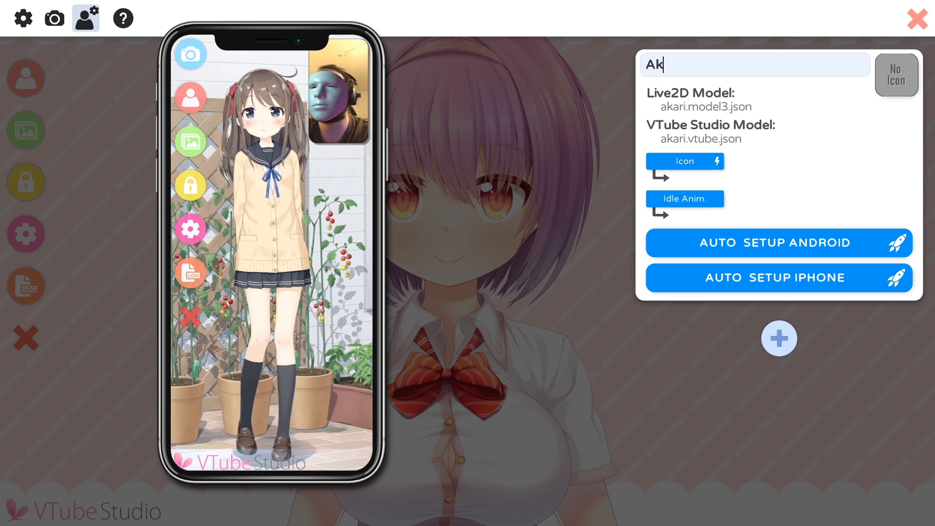
pyautogui.write('ari Test')
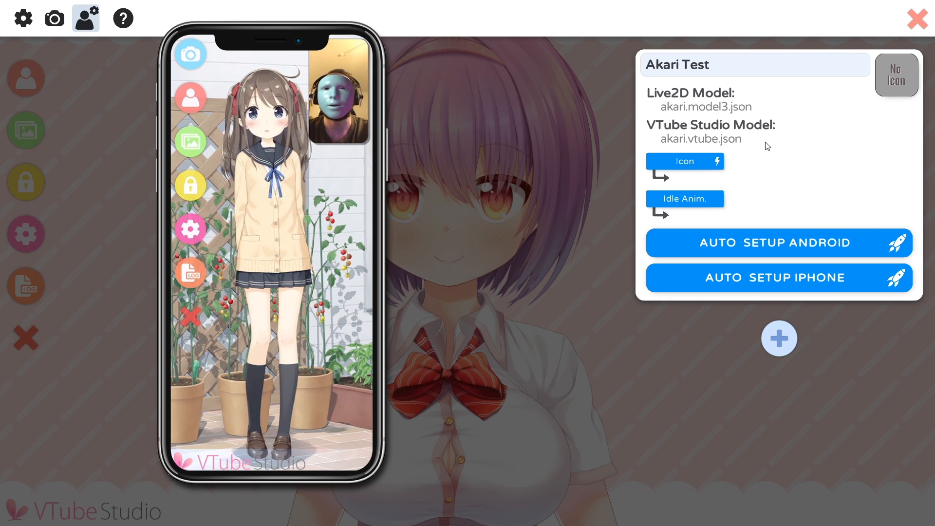
# Assign icon.jpg as the model's icon, and view the available idle animations without choosing one
pyautogui.click(684, 162)
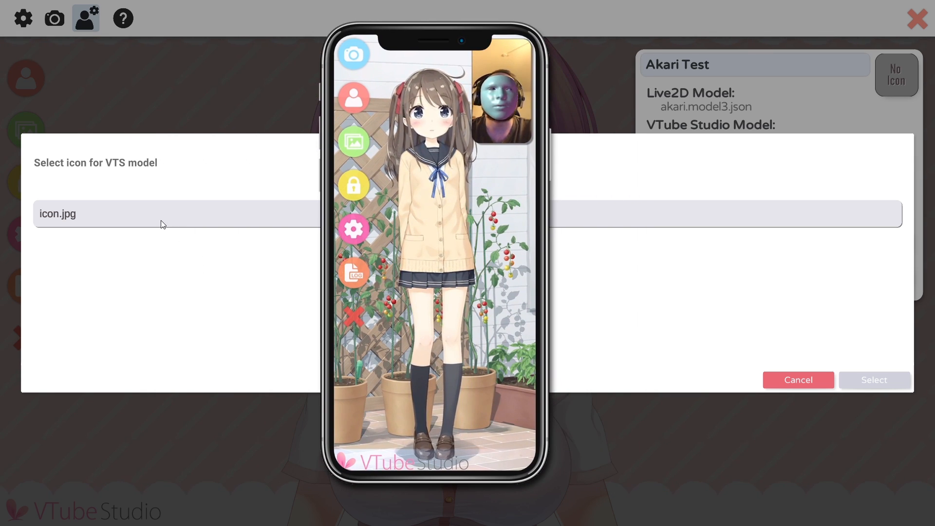
pyautogui.click(138, 215)
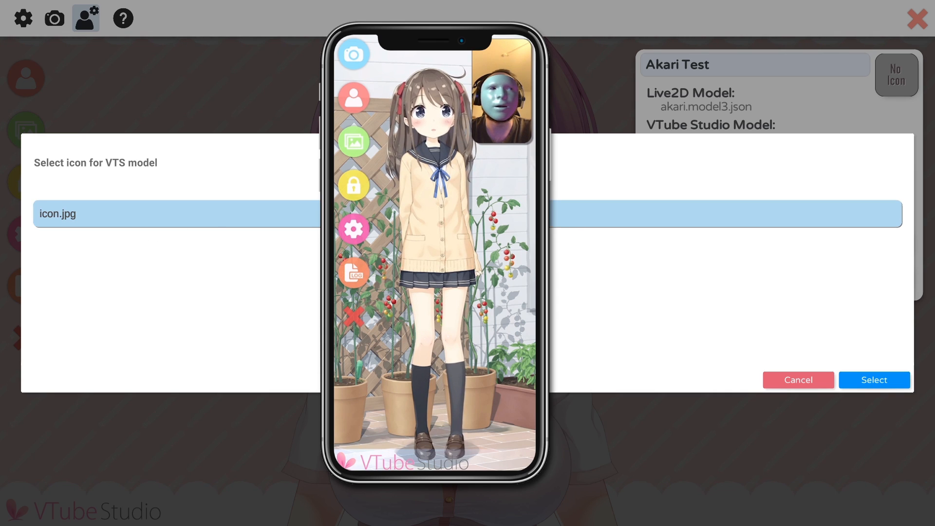
pyautogui.click(870, 385)
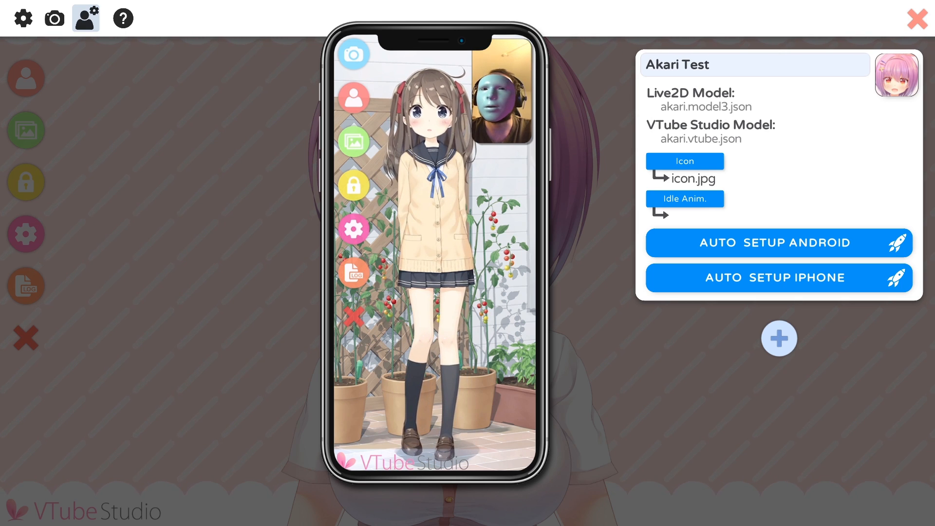
pyautogui.click(686, 198)
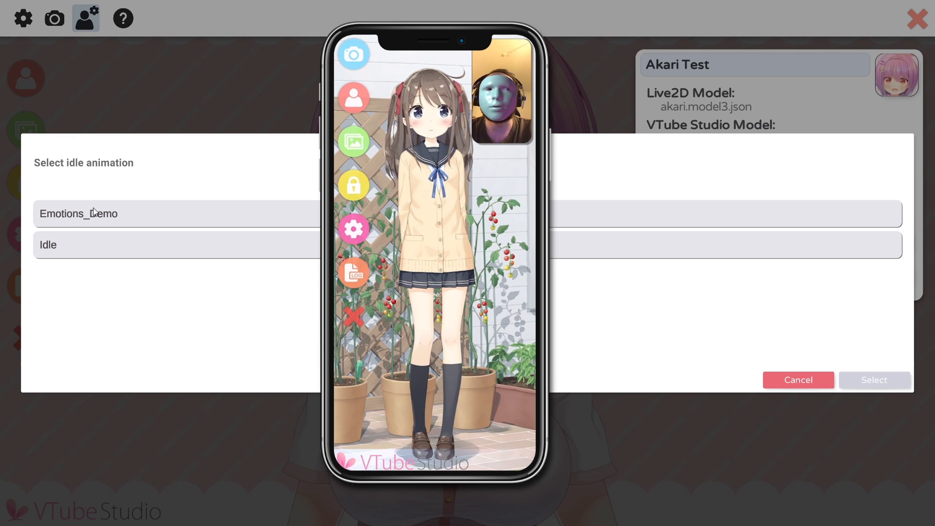
pyautogui.click(799, 381)
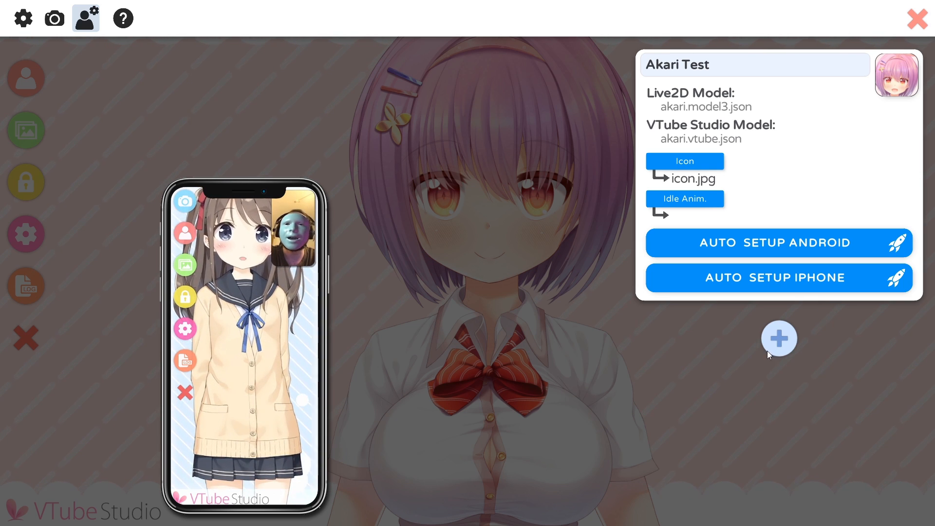
# Add a new parameter mapping to the model and open the selection of its input face tracking parameter
pyautogui.click(778, 343)
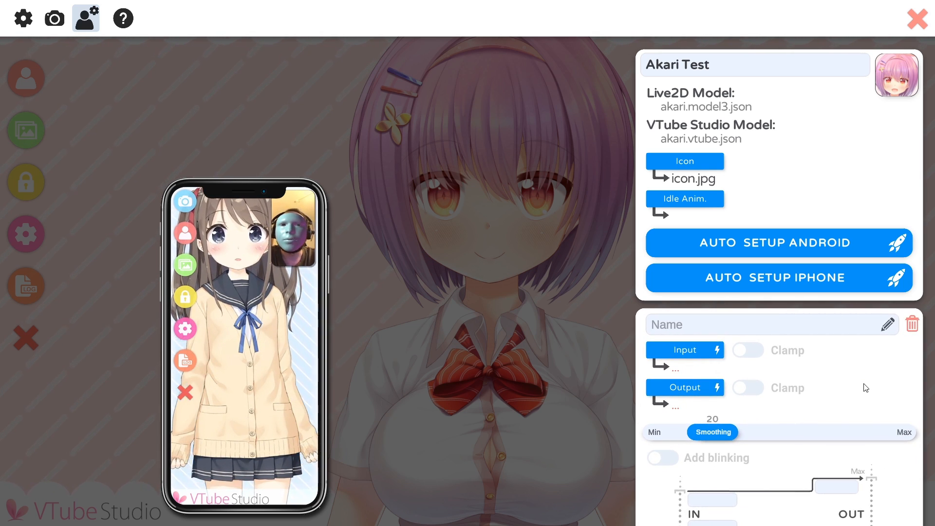
pyautogui.moveTo(862, 386); pyautogui.dragTo(860, 294)
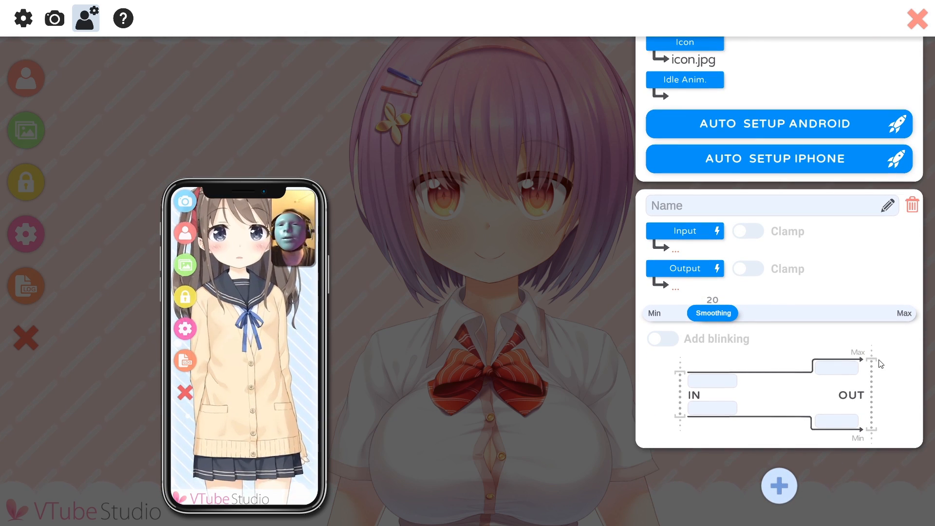
pyautogui.click(702, 230)
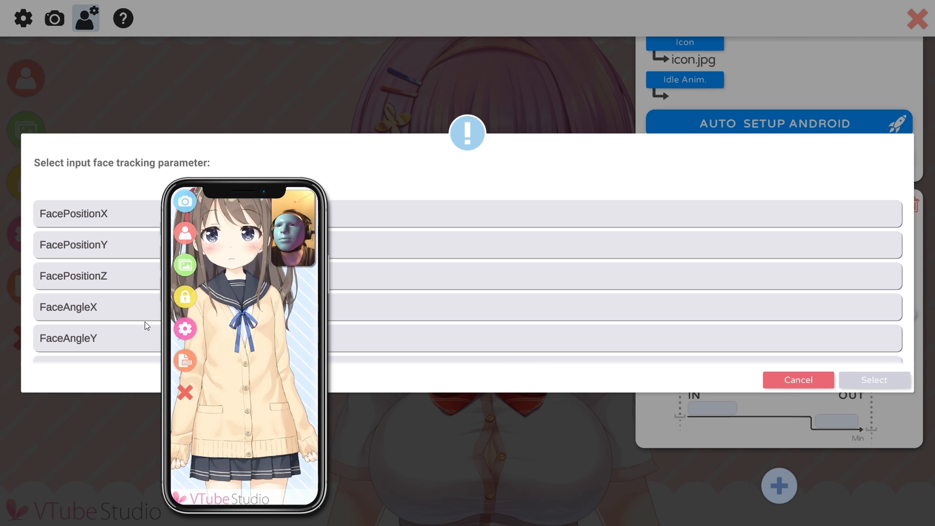
# Examine the face position and rotation inputs, highlighting FaceAngleX, FaceAngleY and FaceAngleZ in turn
pyautogui.scroll(-1, 143, 301)
pyautogui.scroll(-1, 142, 300)
pyautogui.scroll(3, 141, 273)
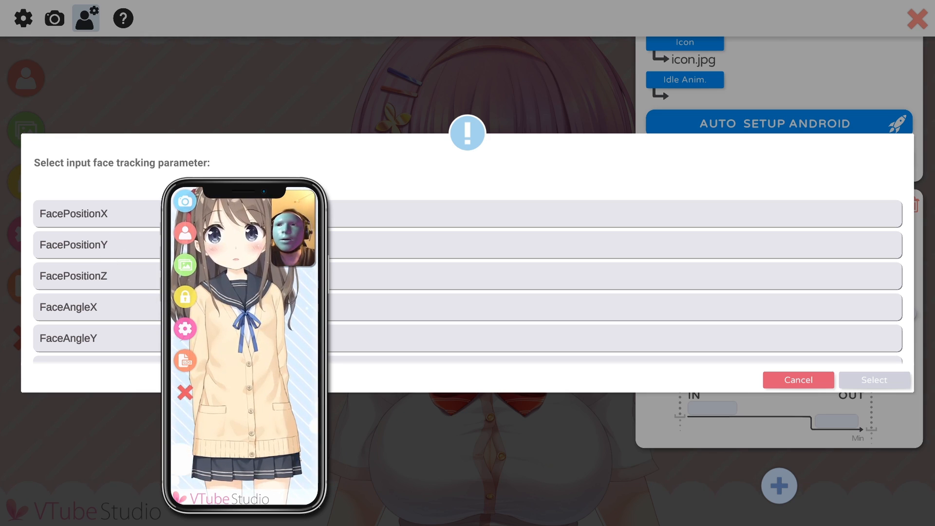
pyautogui.scroll(-1, 99, 239)
pyautogui.scroll(-3, 100, 238)
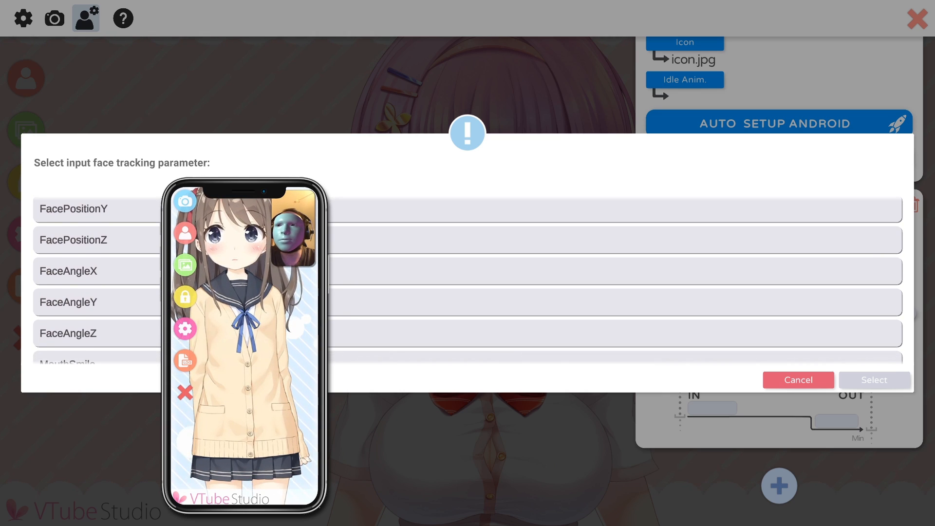
pyautogui.click(100, 245)
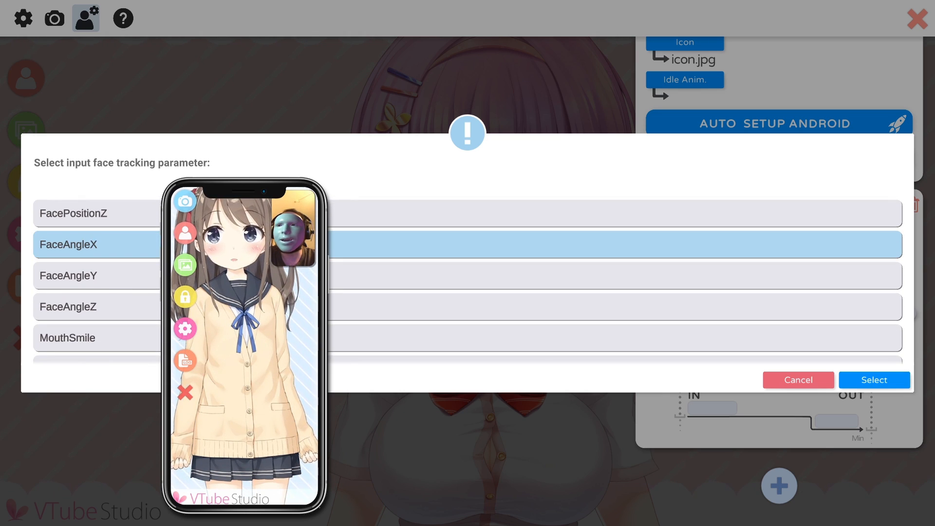
pyautogui.click(99, 276)
pyautogui.click(164, 306)
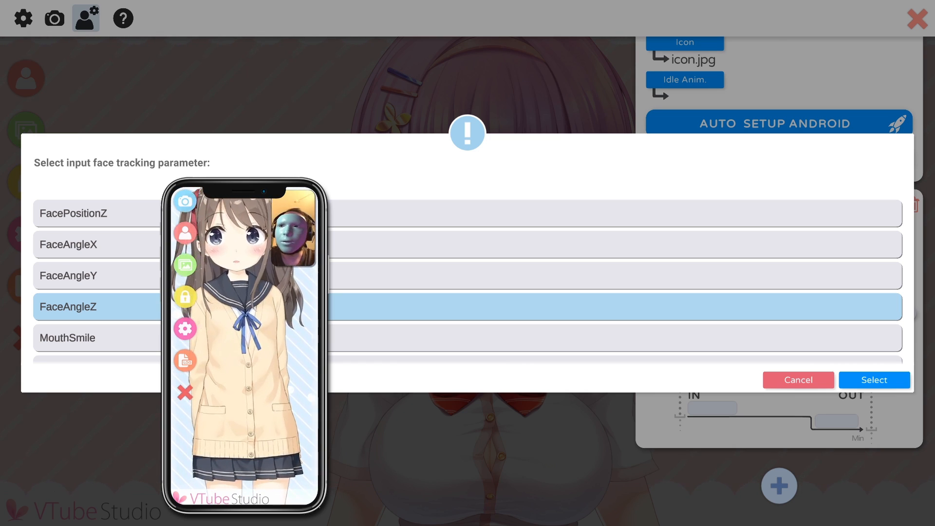
# Go through the expression inputs, highlighting MouthSmile, MouthOpen, Brows and TongueOut one after another
pyautogui.scroll(-3, 468, 281)
pyautogui.click(467, 261)
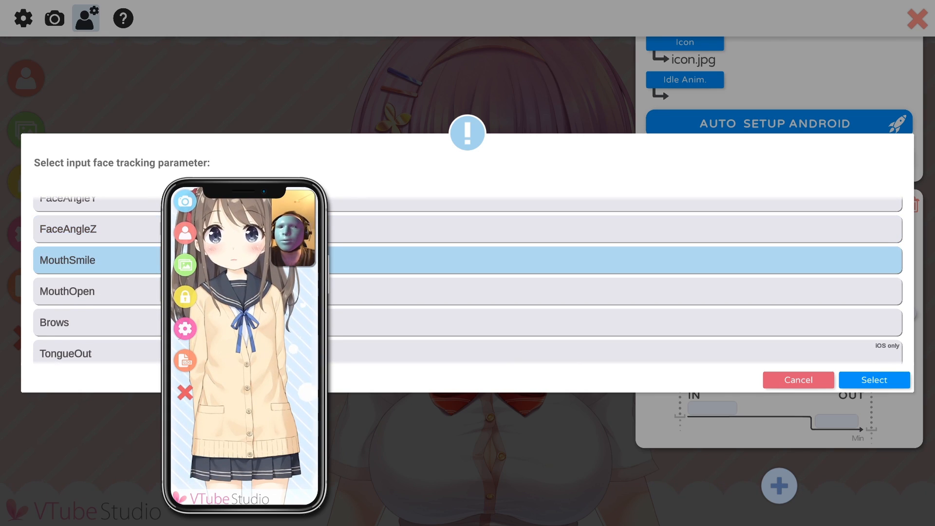
pyautogui.click(468, 260)
pyautogui.click(467, 261)
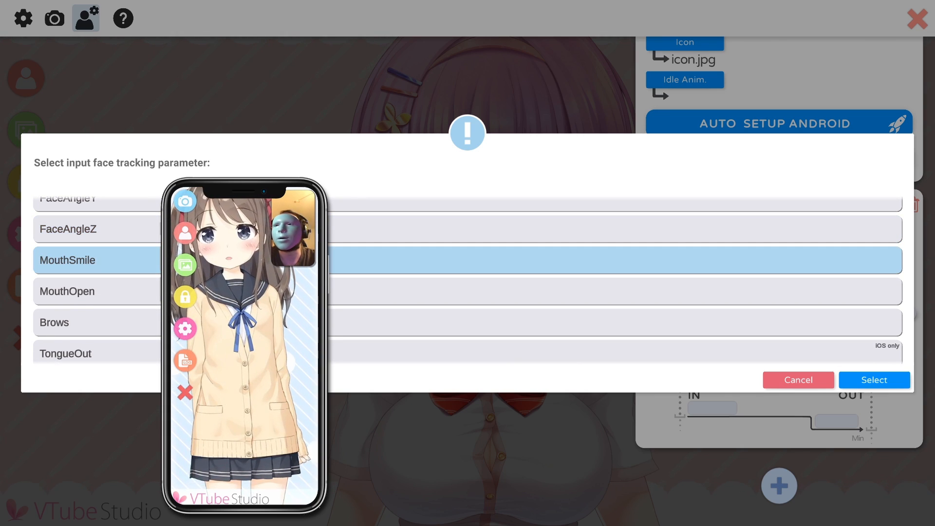
pyautogui.scroll(-1, 468, 280)
pyautogui.click(468, 271)
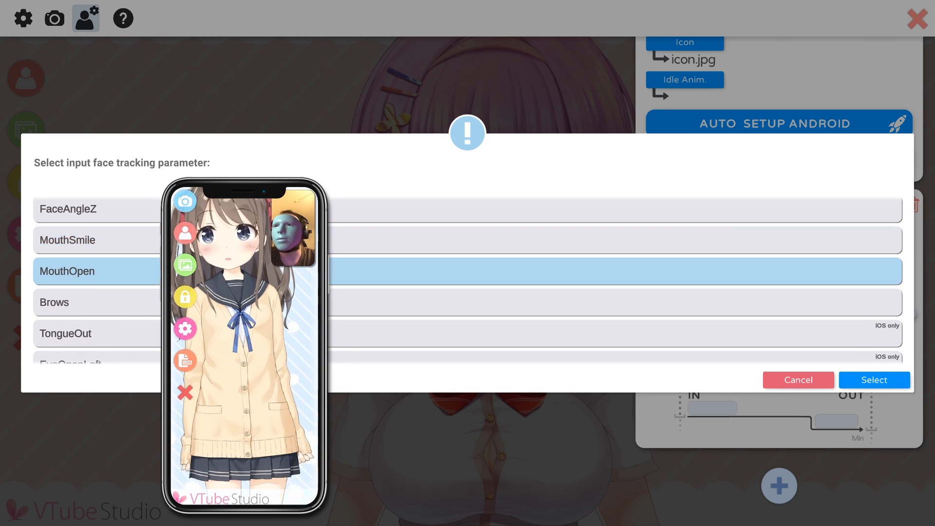
pyautogui.scroll(-1, 468, 281)
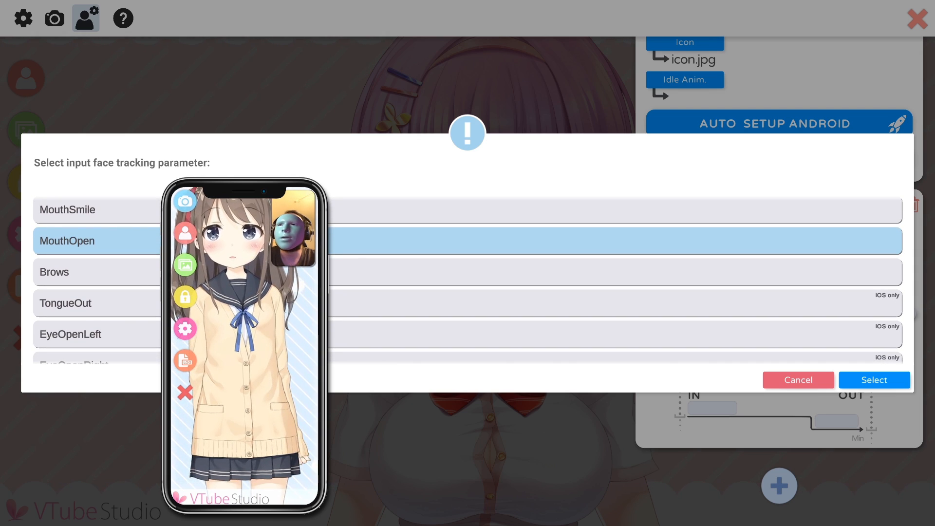
pyautogui.click(467, 271)
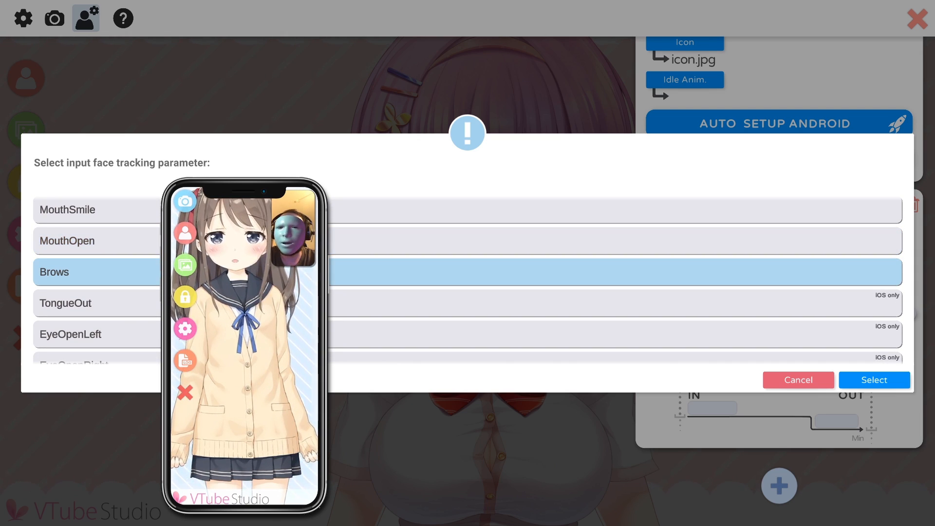
pyautogui.scroll(-2, 468, 272)
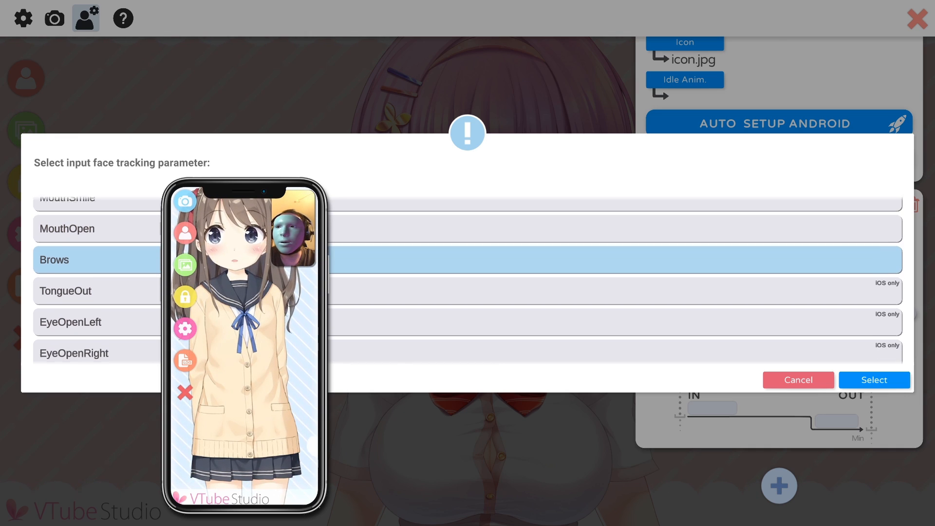
pyautogui.click(468, 256)
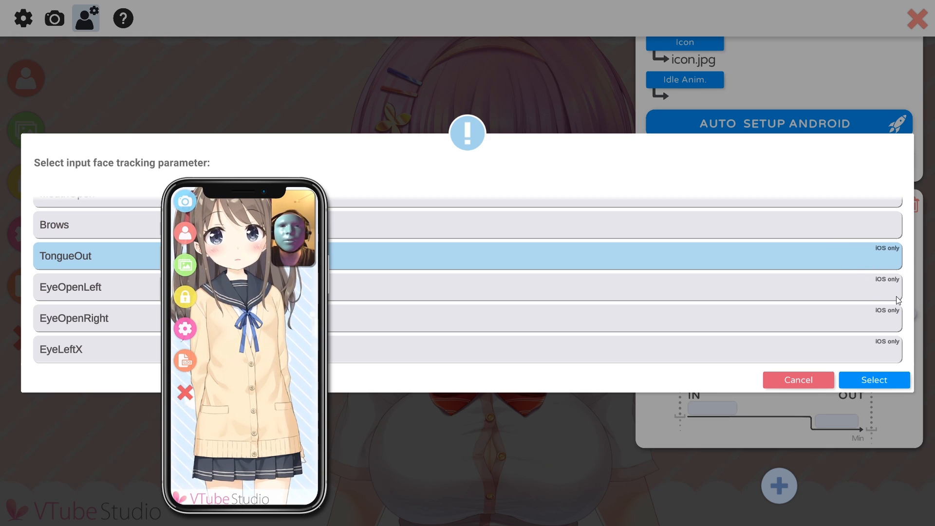
# Go through the iOS-only eye tracking inputs, from EyeOpenLeft and EyeOpenRight to EyeLeftX, EyeLeftY, EyeRightX and EyeRightY
pyautogui.scroll(-2, 595, 308)
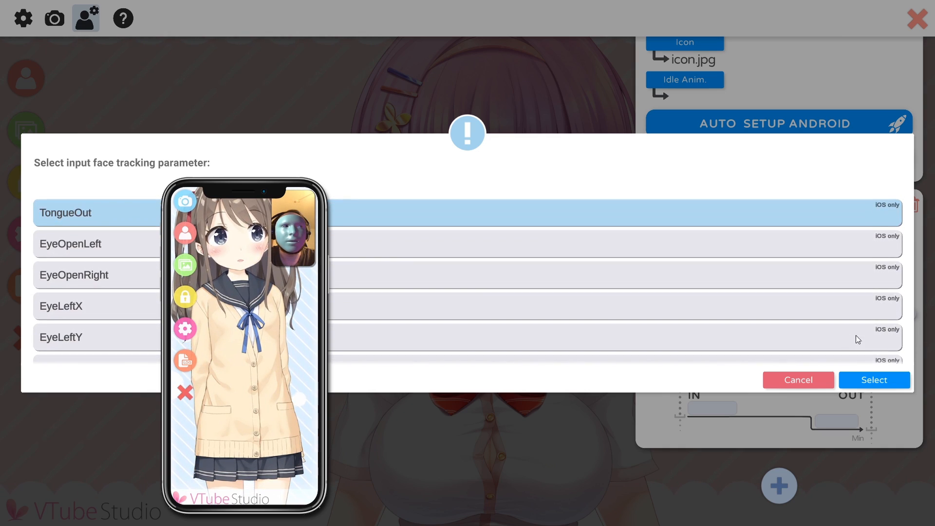
pyautogui.click(117, 243)
pyautogui.click(111, 274)
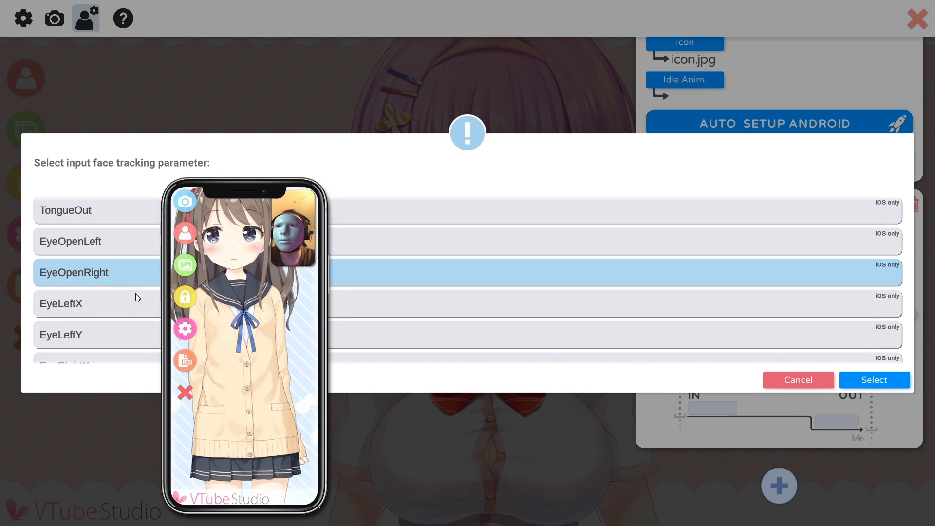
pyautogui.scroll(-1, 136, 283)
pyautogui.scroll(-2, 121, 292)
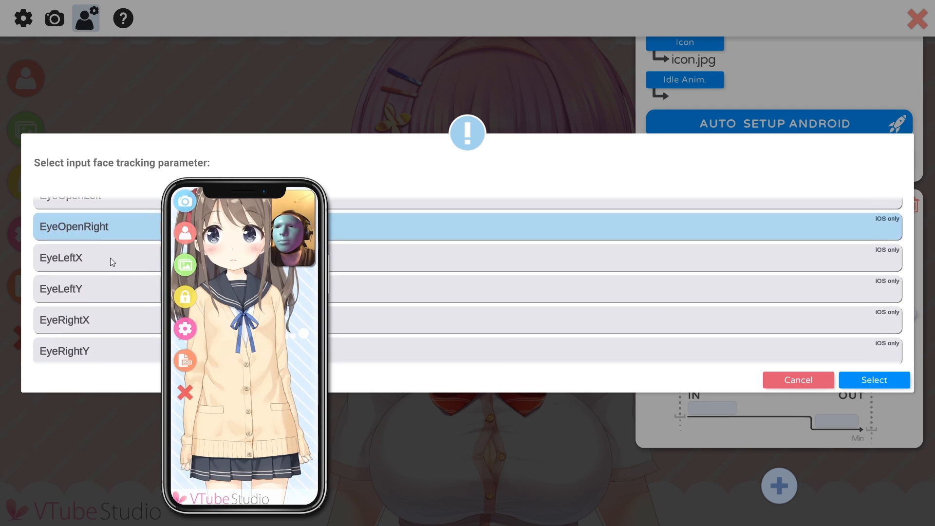
pyautogui.click(101, 254)
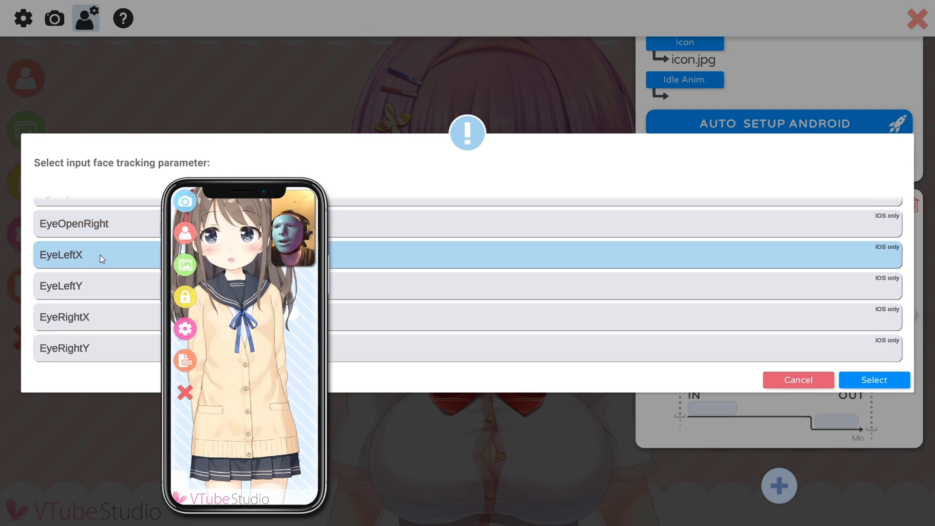
pyautogui.click(101, 288)
pyautogui.click(98, 321)
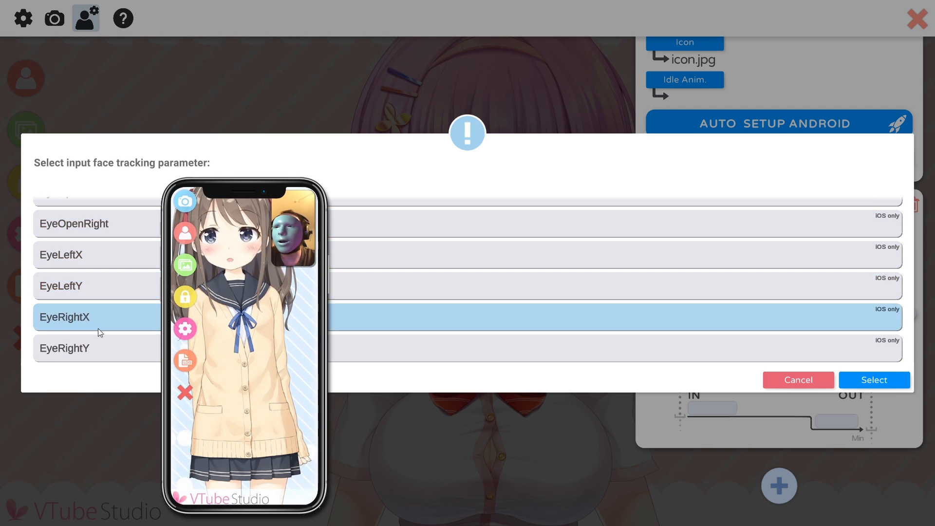
pyautogui.click(96, 349)
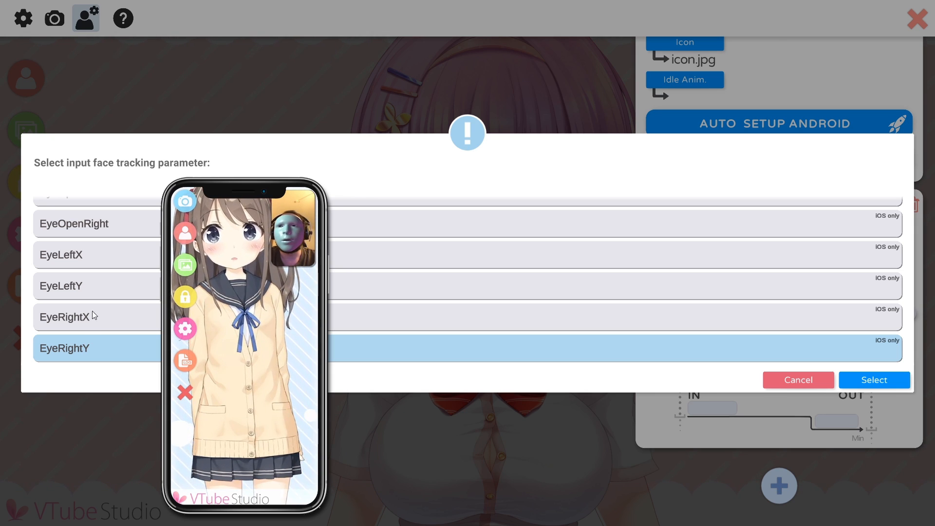
# Choose FaceAngleX as the input face tracking parameter of the new mapping
pyautogui.scroll(2, 92, 311)
pyautogui.scroll(3, 148, 328)
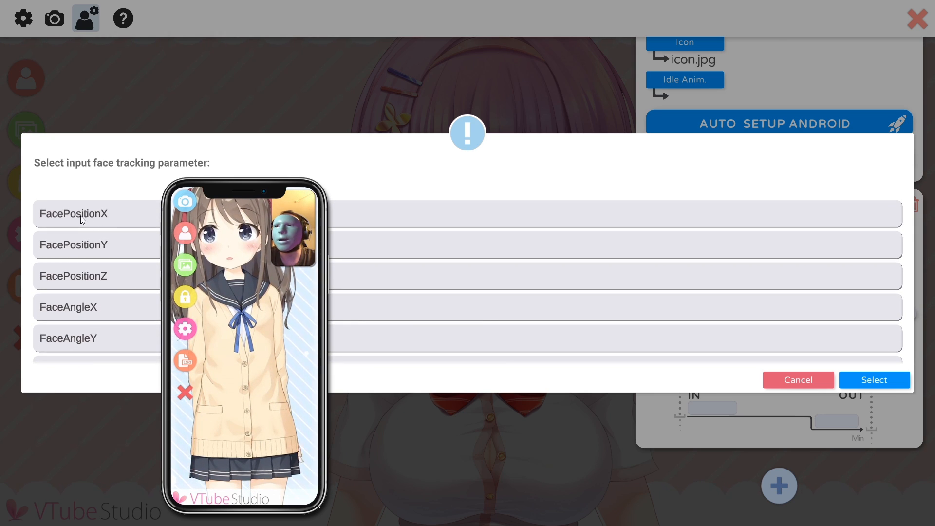
pyautogui.click(77, 213)
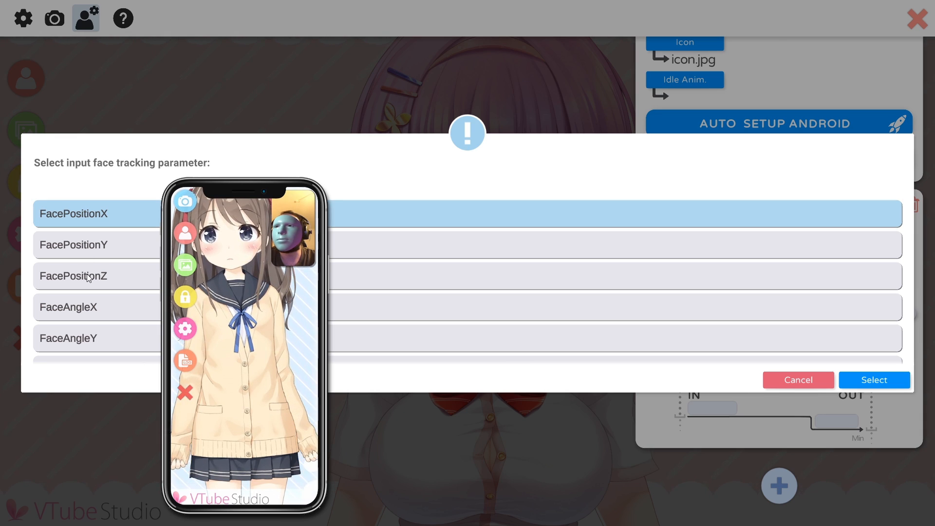
pyautogui.click(84, 310)
pyautogui.click(884, 381)
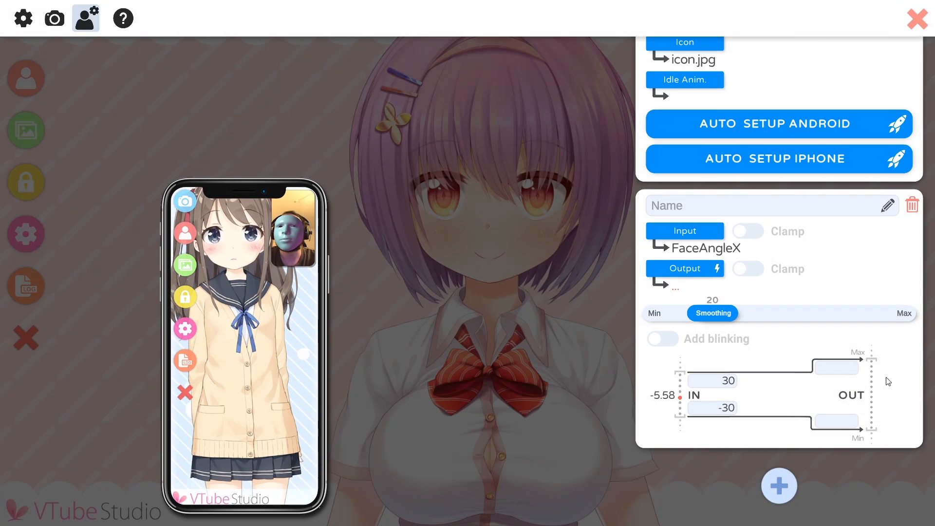
# Look through the model's Live2D output parameters and choose ParamAngleX as the output of the FaceAngleX mapping
pyautogui.click(700, 270)
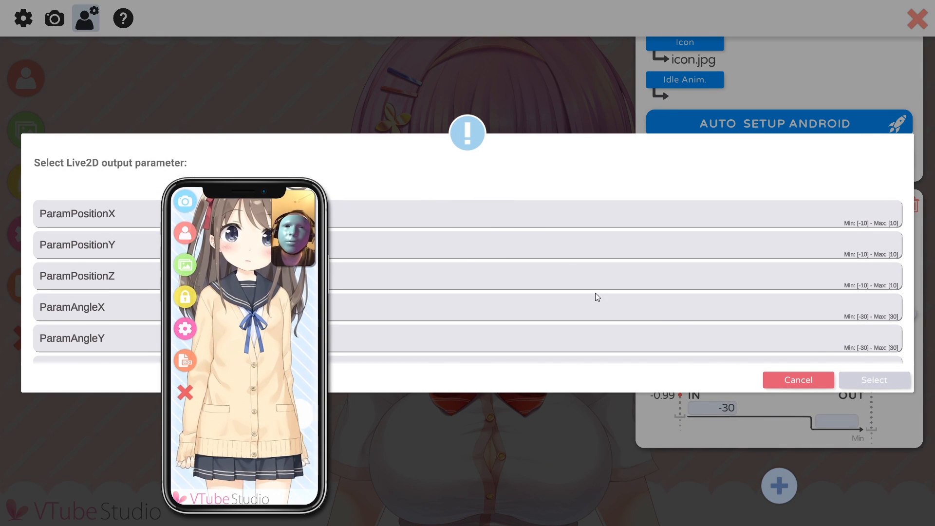
pyautogui.scroll(-5, 812, 291)
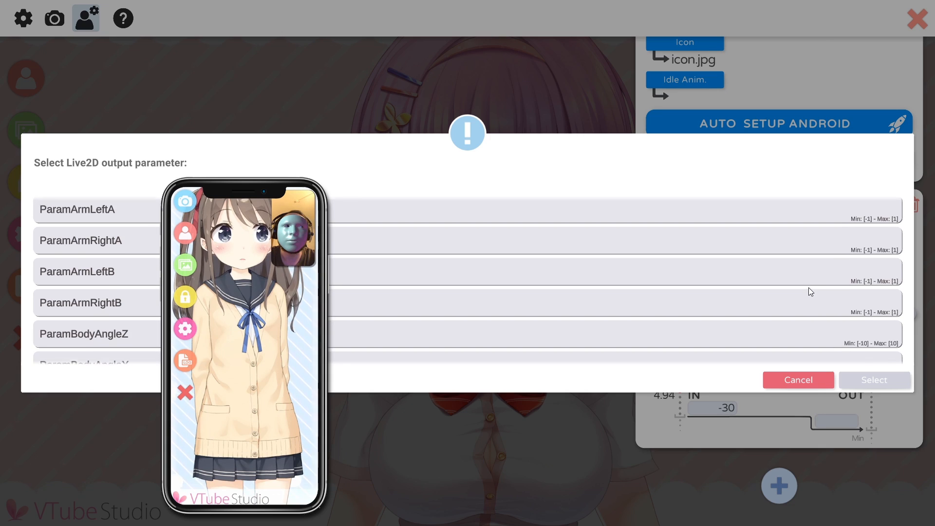
pyautogui.scroll(-10, 810, 292)
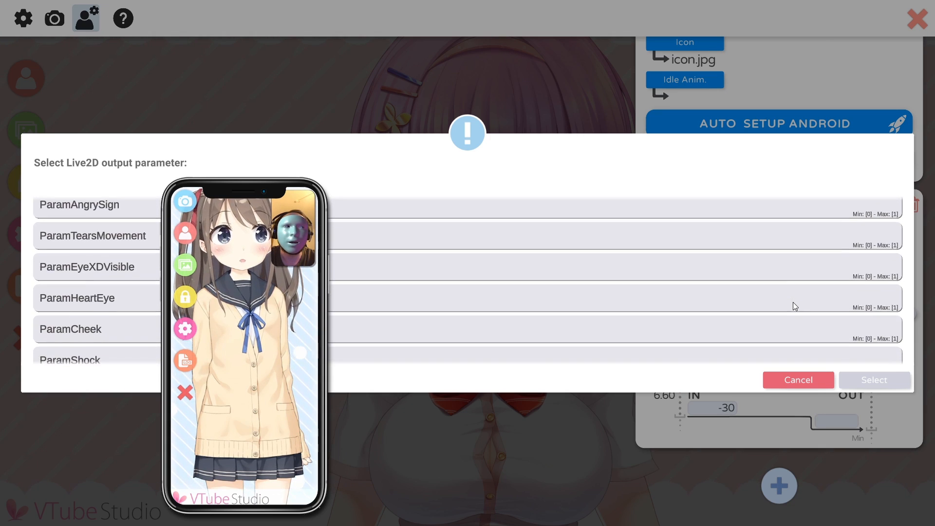
pyautogui.scroll(-8, 793, 302)
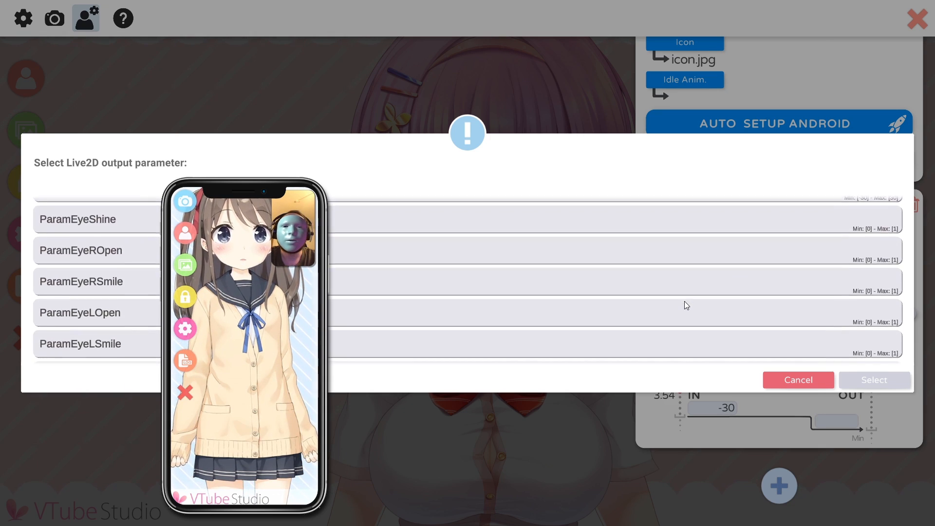
pyautogui.scroll(20, 685, 306)
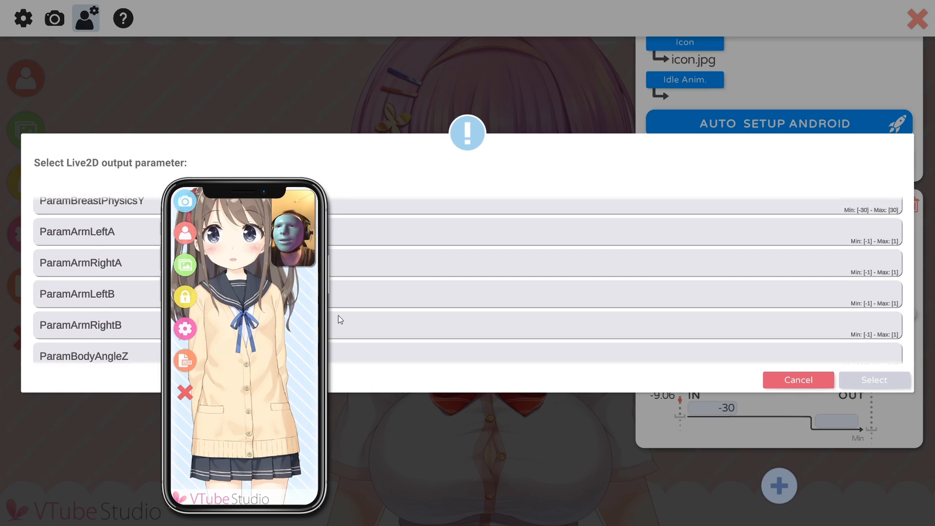
pyautogui.scroll(5, 338, 315)
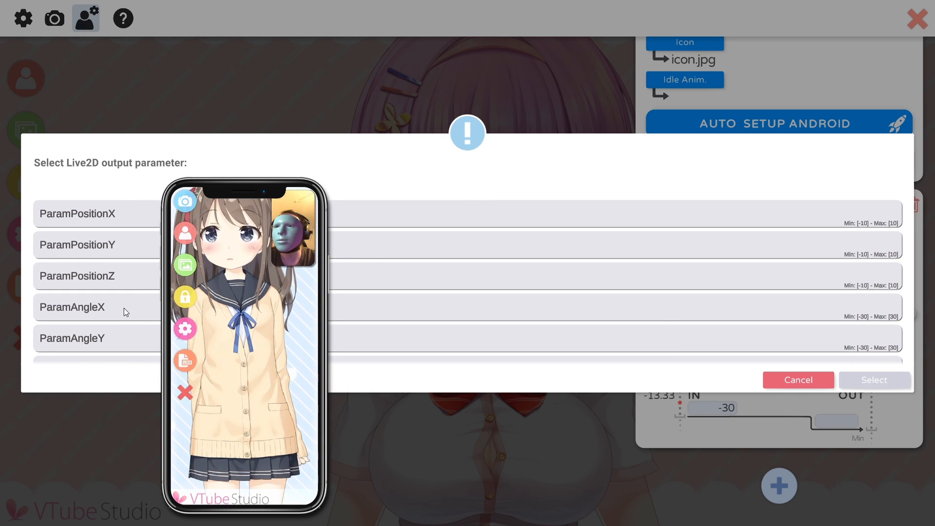
pyautogui.click(122, 310)
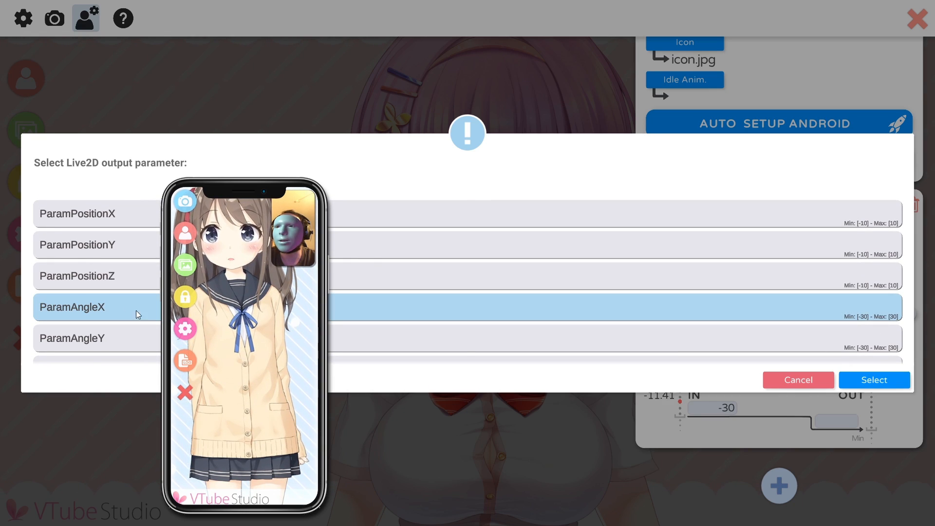
pyautogui.click(864, 383)
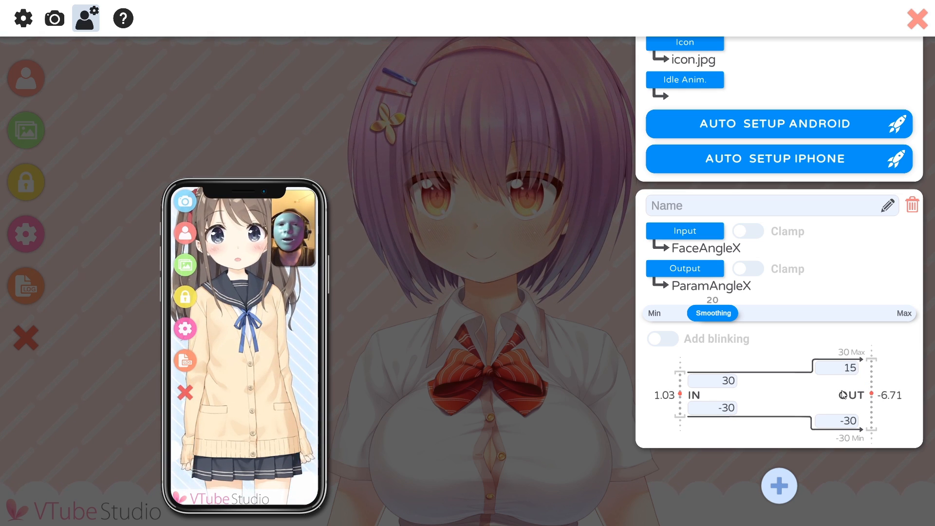
# Invert the FaceAngleX mapping by setting its output maximum to -30 and its output minimum to 30
pyautogui.write('-3')
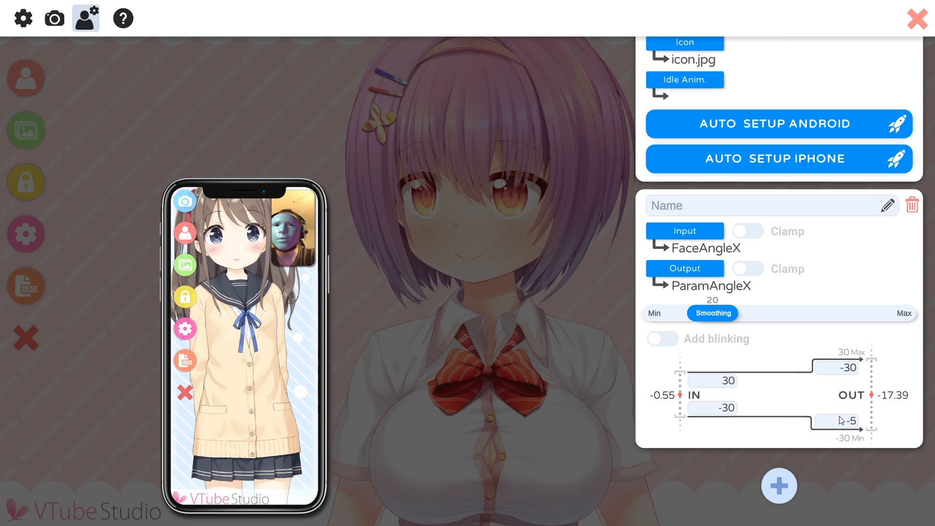
pyautogui.write('0')
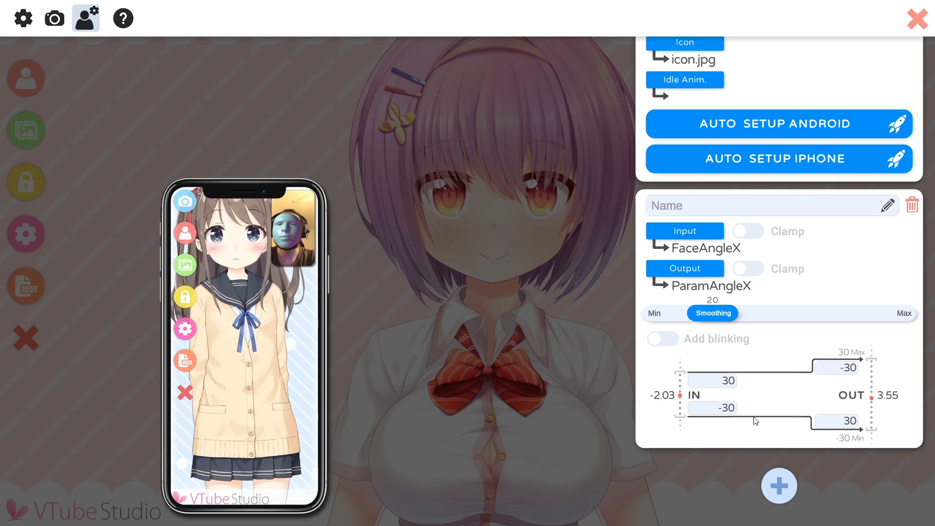
# Set the output range of the FaceAngleX mapping to a maximum of 30 and a minimum of -30
pyautogui.click(840, 366)
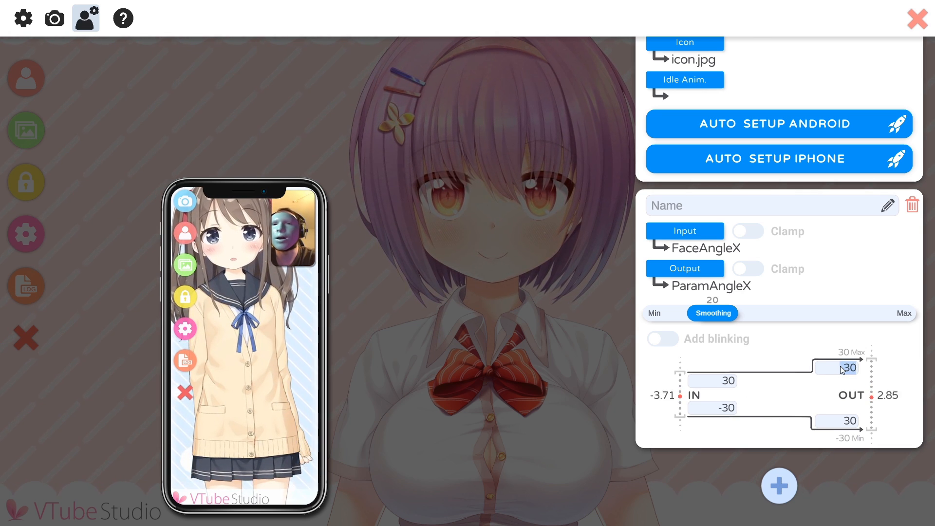
pyautogui.write('30')
pyautogui.press('Return')
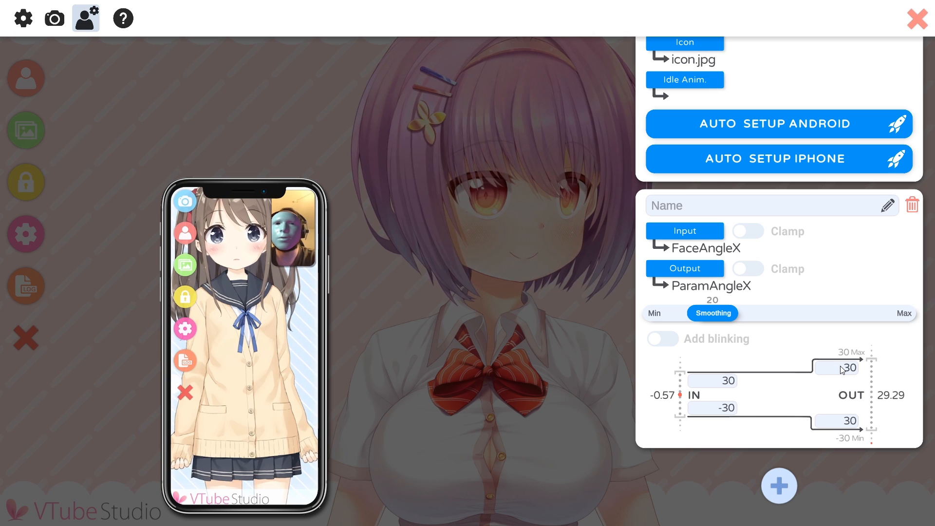
pyautogui.write('-')
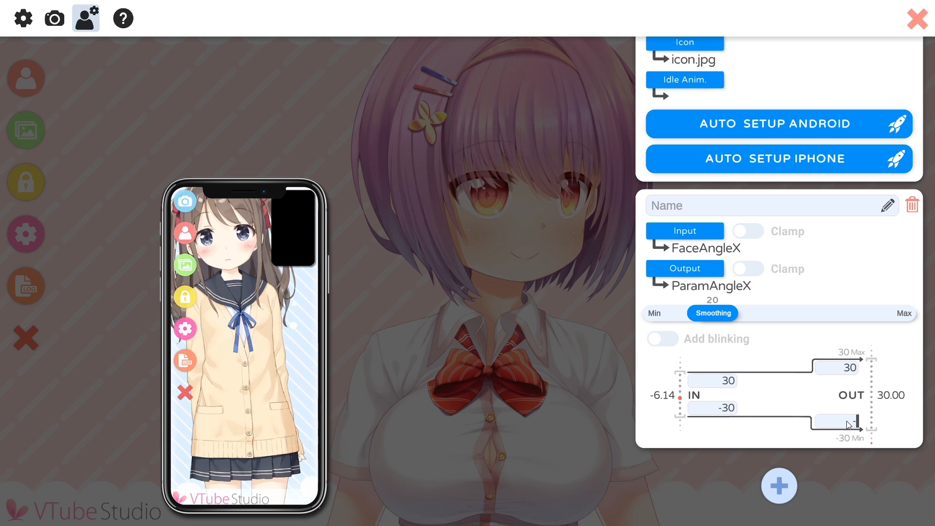
pyautogui.write('30')
pyautogui.press('Return')
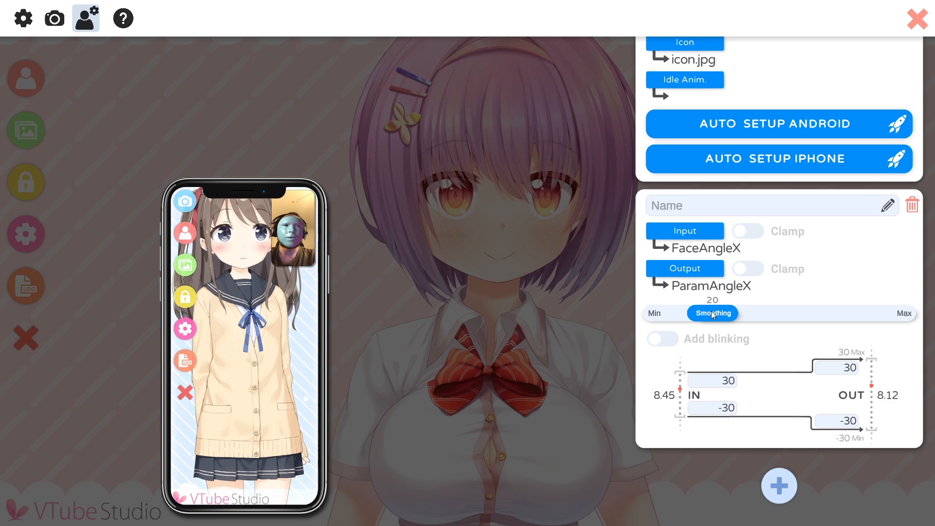
# Try the smoothing of the FaceAngleX mapping at 0 and at 100, and settle on 10
pyautogui.moveTo(715, 309); pyautogui.dragTo(652, 309)
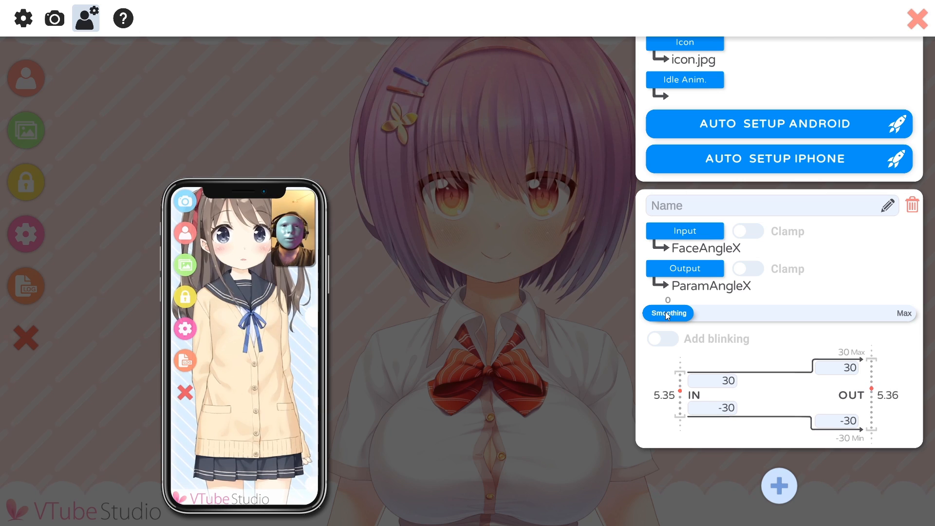
pyautogui.moveTo(665, 312); pyautogui.dragTo(724, 312)
pyautogui.moveTo(861, 312); pyautogui.dragTo(925, 315)
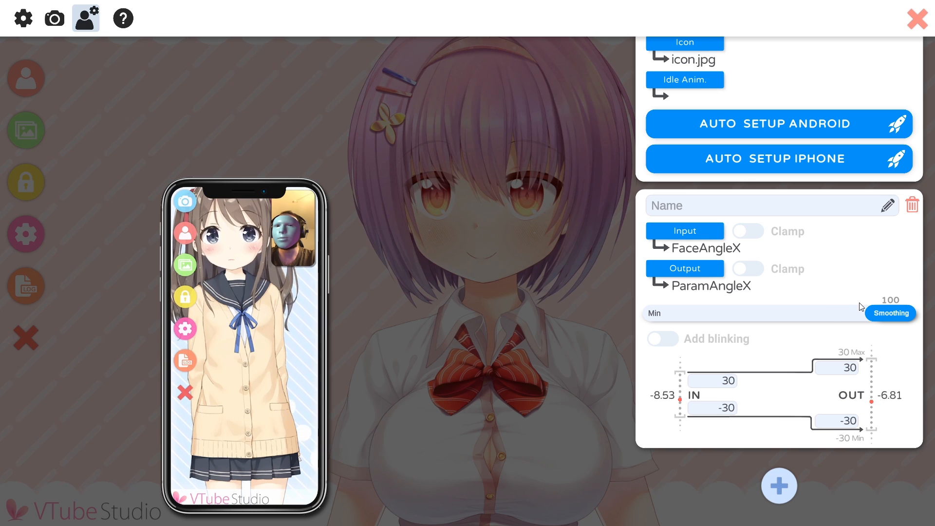
pyautogui.moveTo(894, 312); pyautogui.dragTo(861, 315)
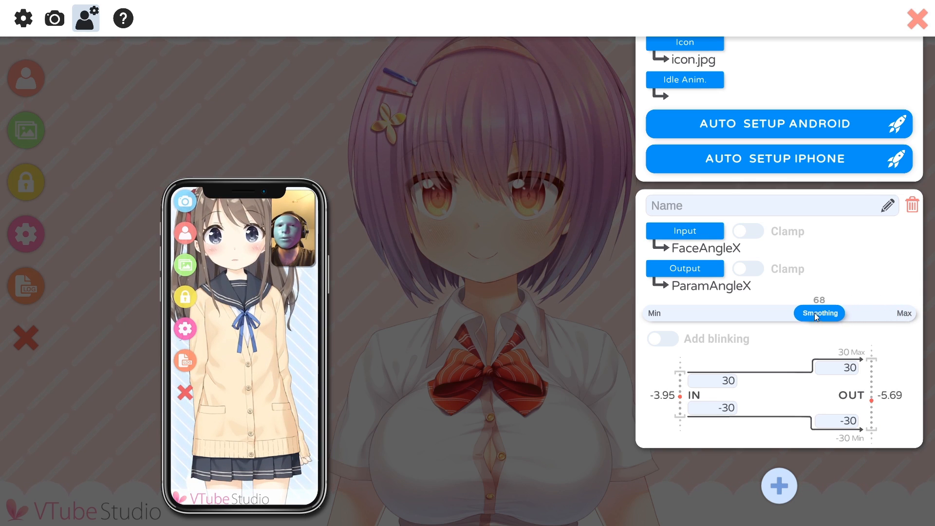
pyautogui.moveTo(726, 311); pyautogui.dragTo(691, 311)
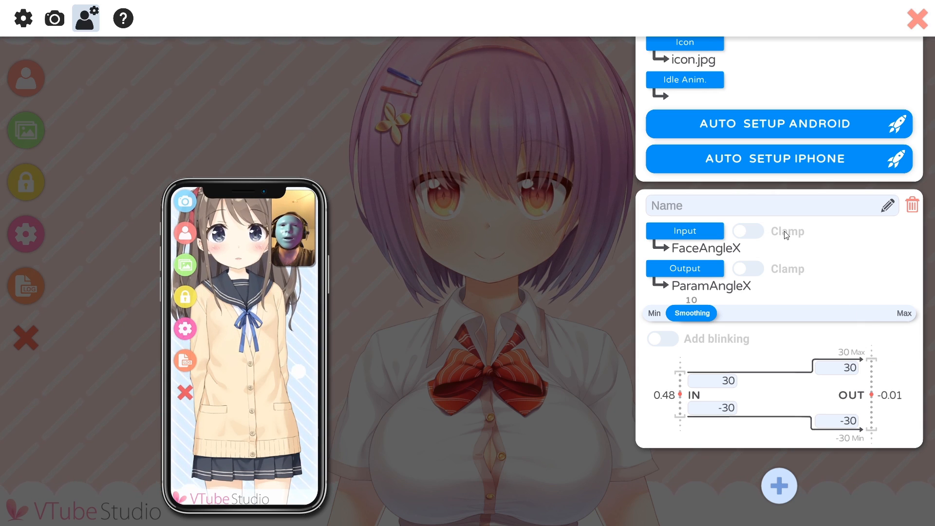
# Try clamping on both the input and the output of the FaceAngleX mapping, and turn both clamps back off
pyautogui.click(756, 235)
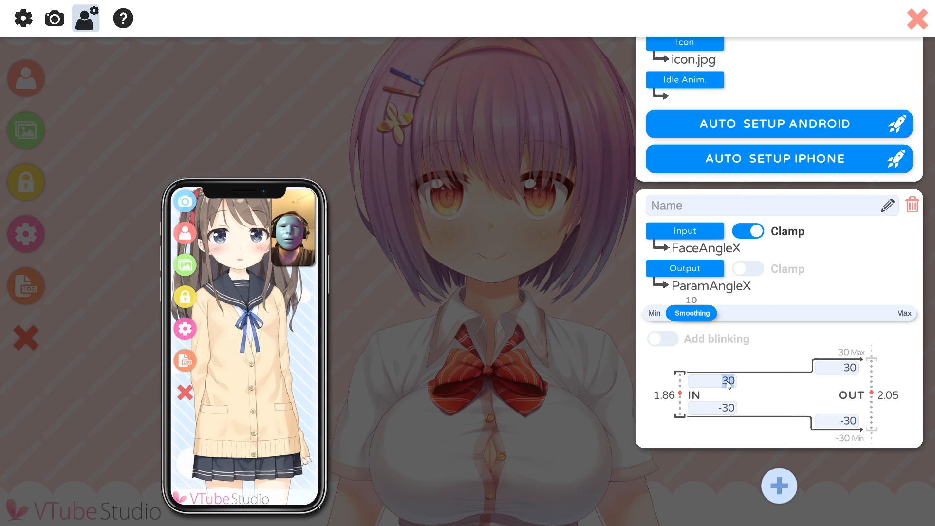
pyautogui.click(728, 409)
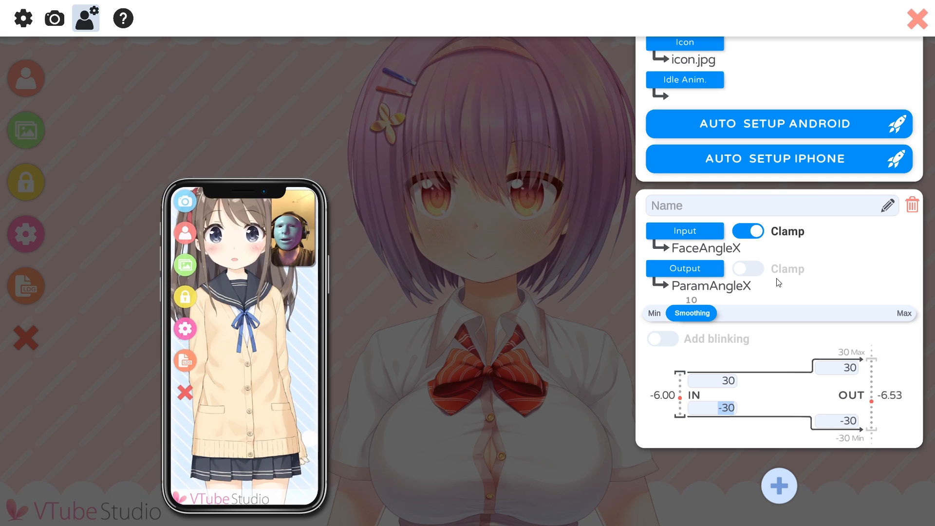
pyautogui.click(752, 271)
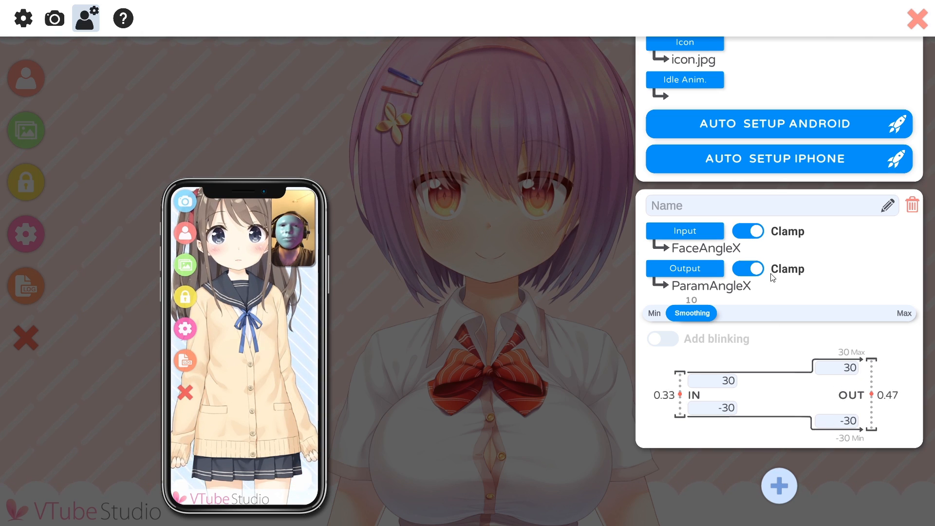
pyautogui.click(750, 270)
pyautogui.click(750, 229)
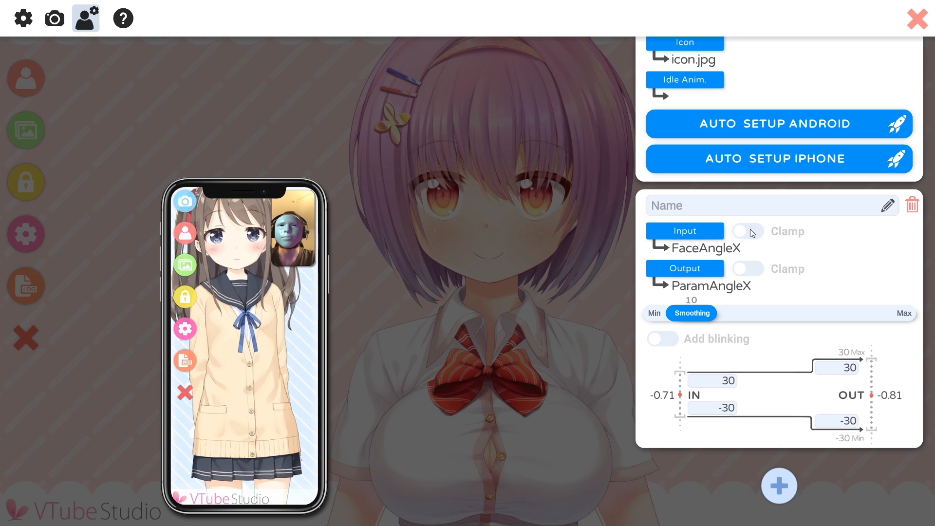
# Name the FaceAngleX mapping "Head Rotation Left/Right"
pyautogui.click(887, 207)
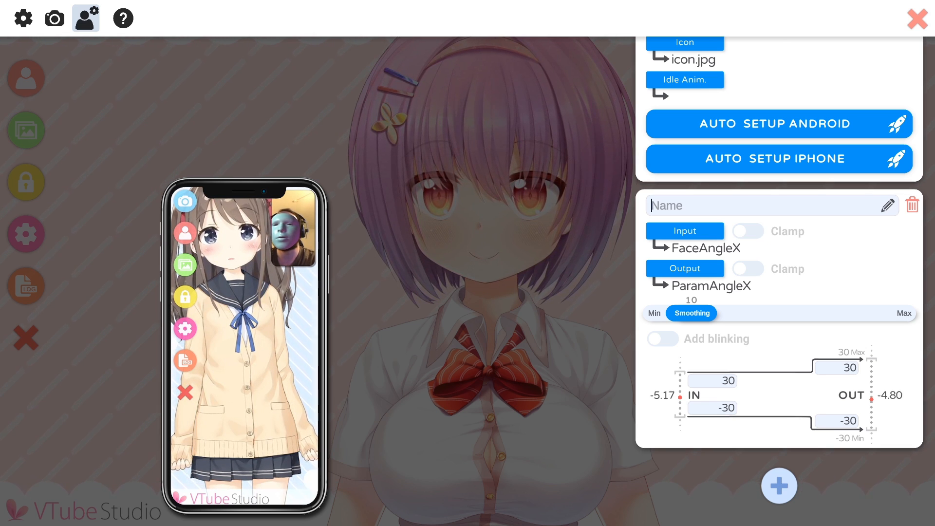
pyautogui.write('Head Rotation Left')
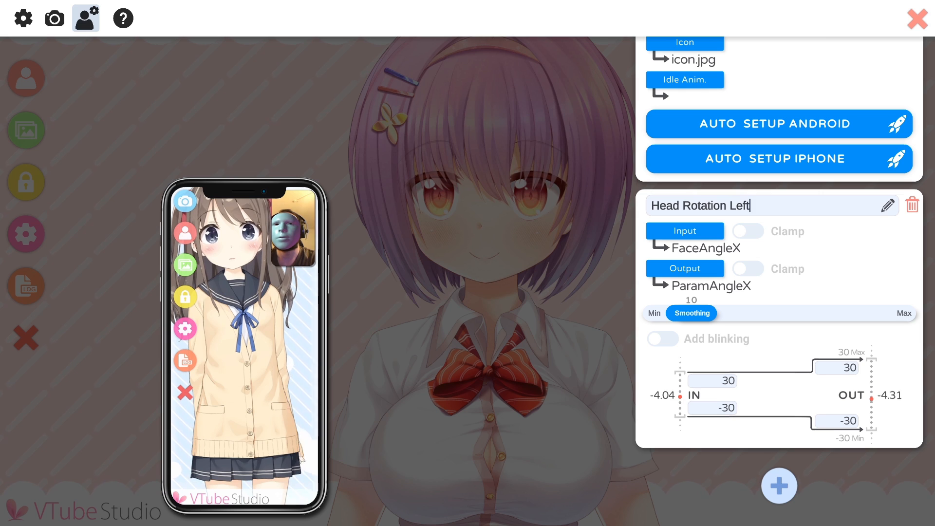
pyautogui.write('/Right')
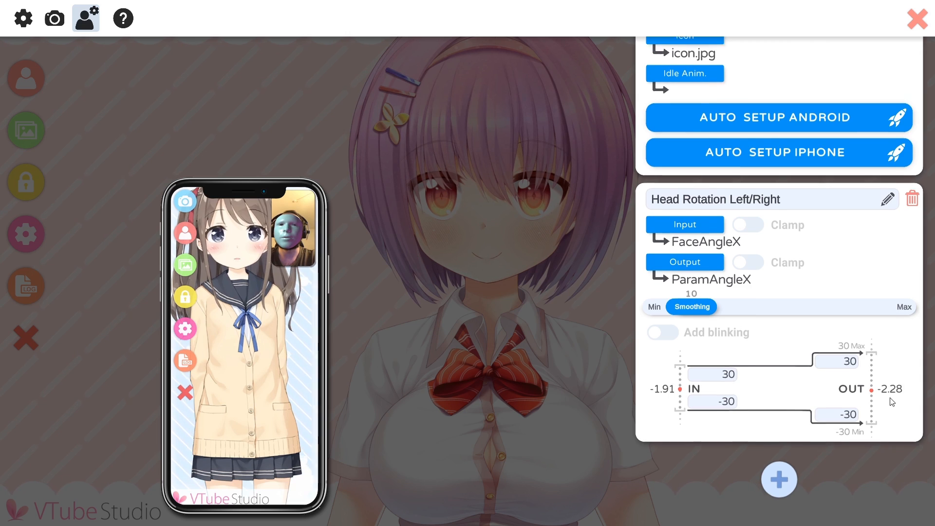
# Add another parameter mapping and name it "Head Rotation Up/Down"
pyautogui.click(782, 477)
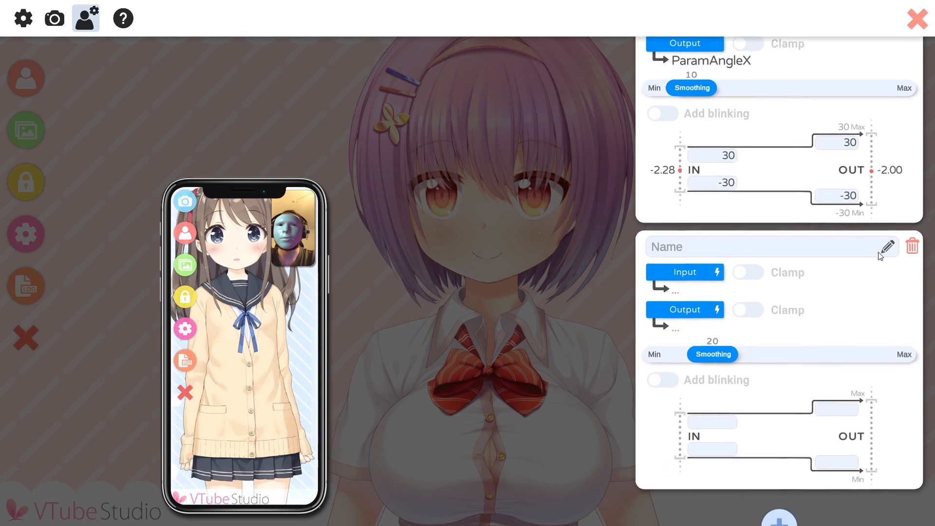
pyautogui.click(887, 246)
pyautogui.write('Head ')
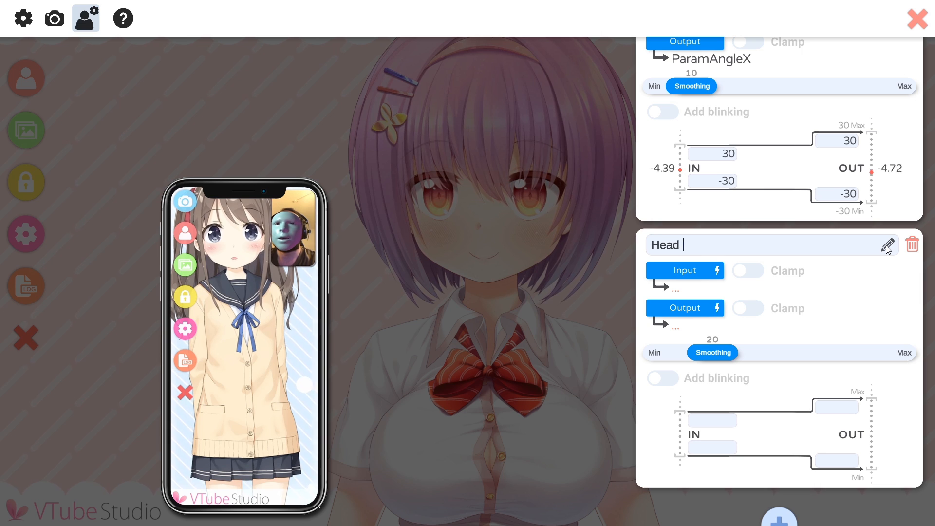
pyautogui.write('Rotation Up')
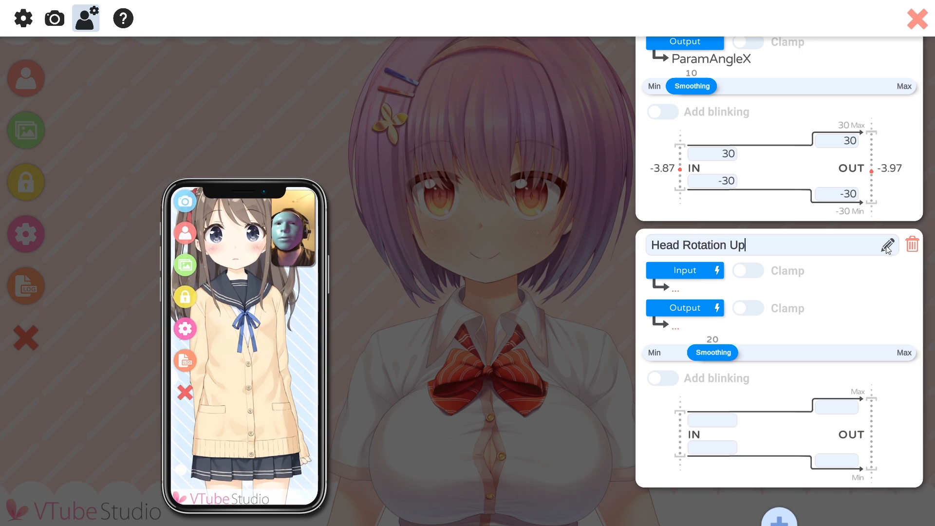
pyautogui.write('/Down')
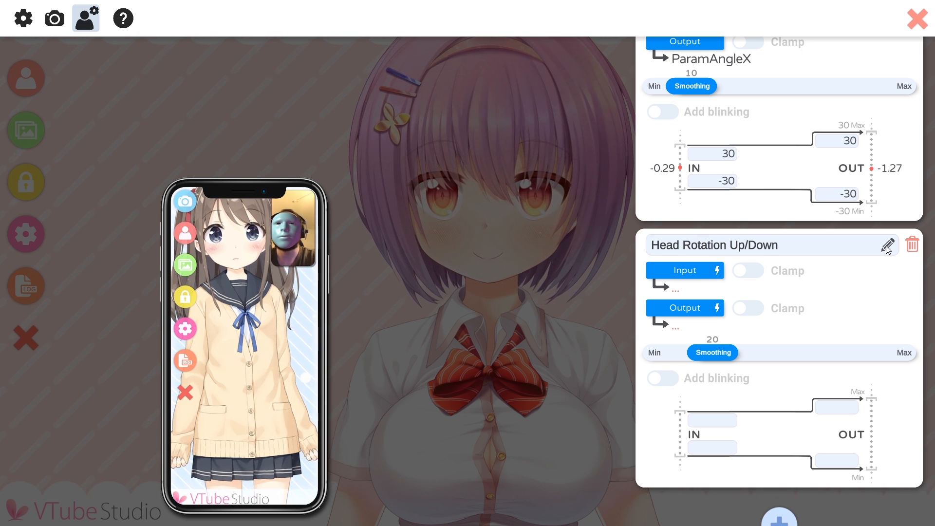
# Choose FaceAngleY as the input face tracking parameter of the Head Rotation Up/Down mapping
pyautogui.click(682, 270)
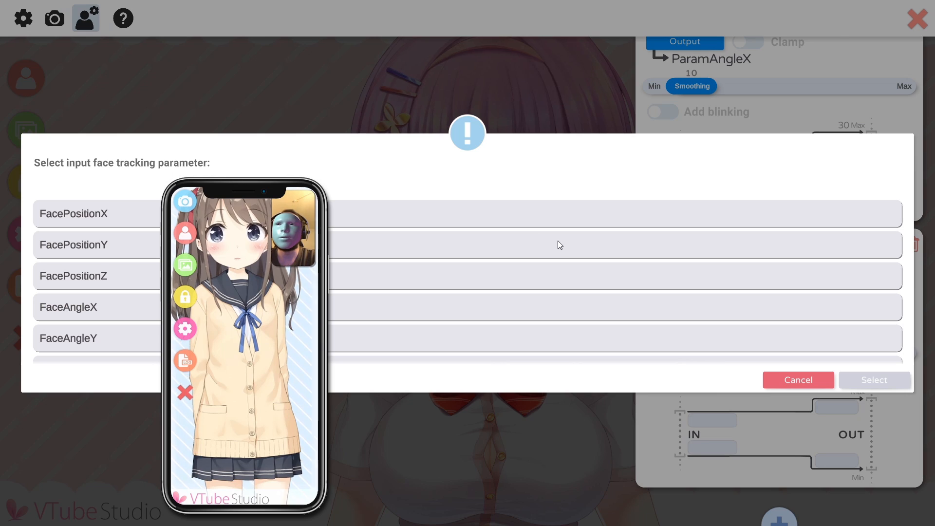
pyautogui.click(699, 338)
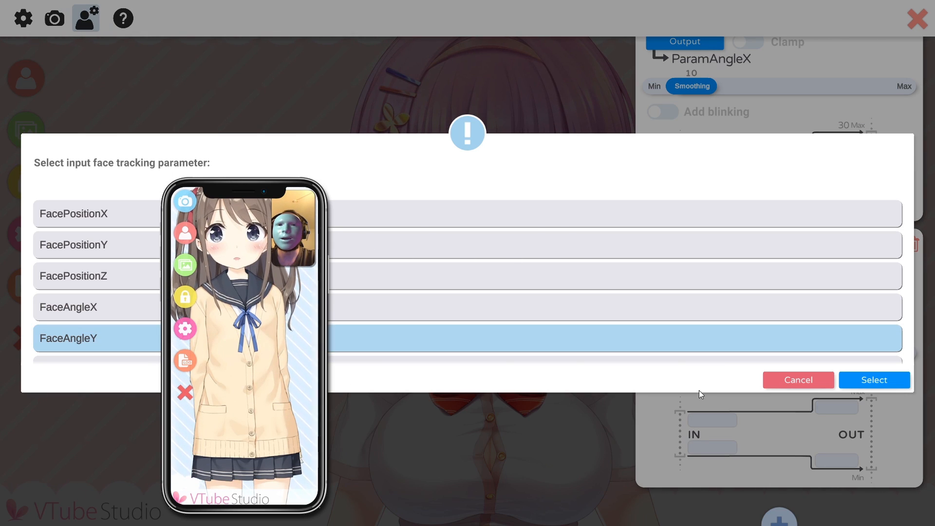
pyautogui.click(876, 380)
# Choose ParamAngleY as the output of the Head Rotation Up/Down mapping and set its smoothing to 10
pyautogui.click(701, 309)
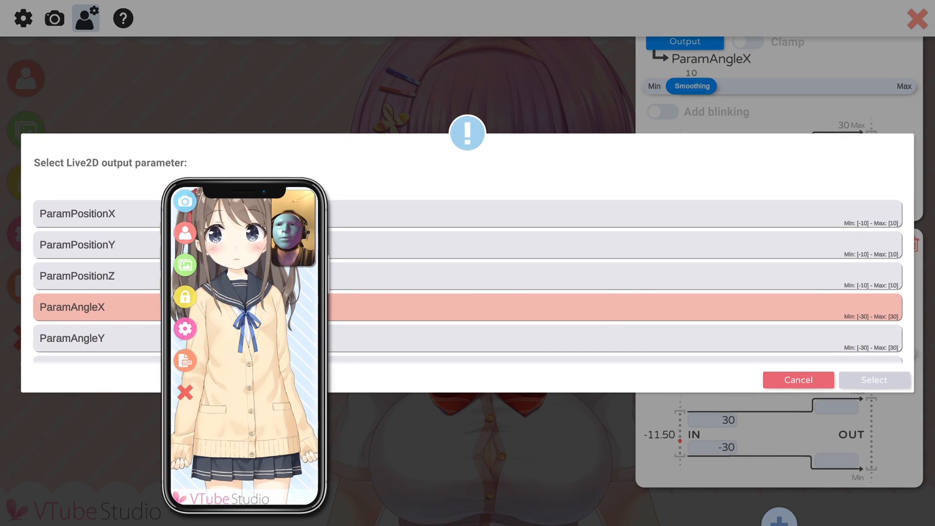
pyautogui.scroll(-1, 493, 307)
pyautogui.click(493, 307)
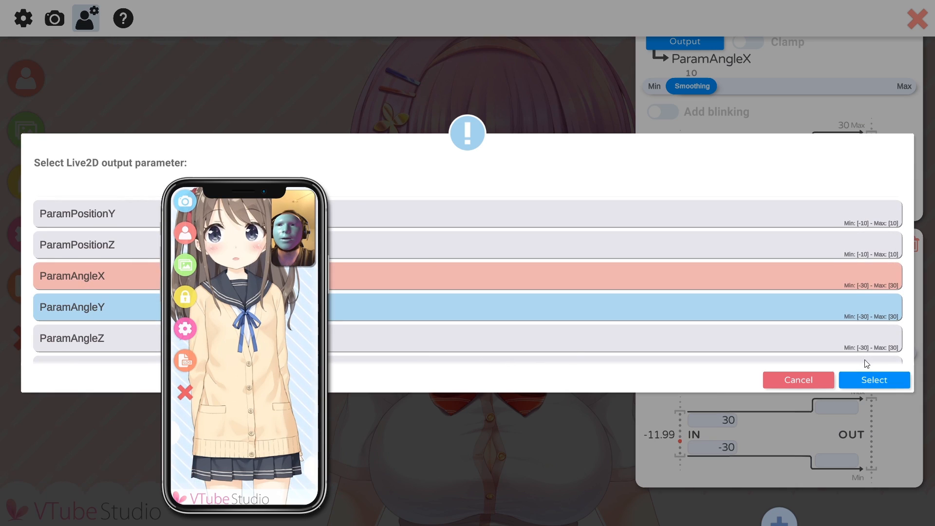
pyautogui.click(875, 380)
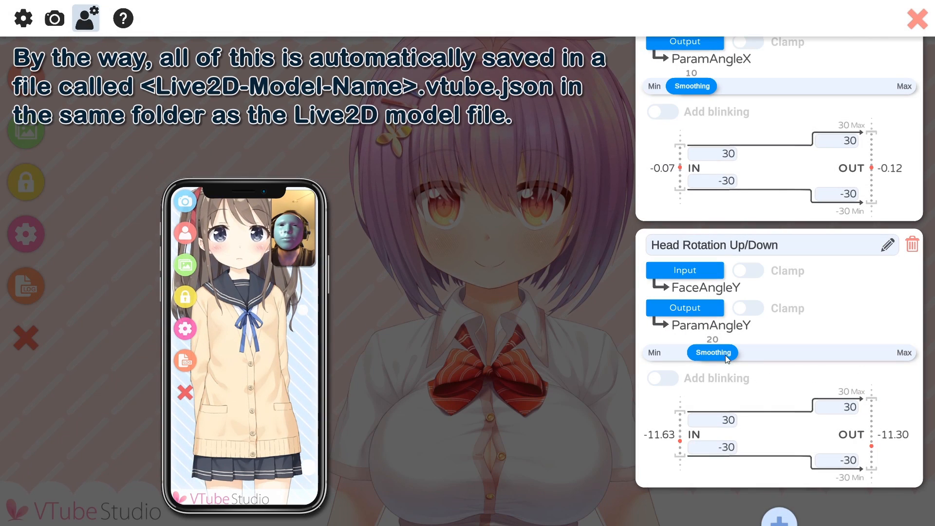
pyautogui.moveTo(690, 353); pyautogui.dragTo(691, 354)
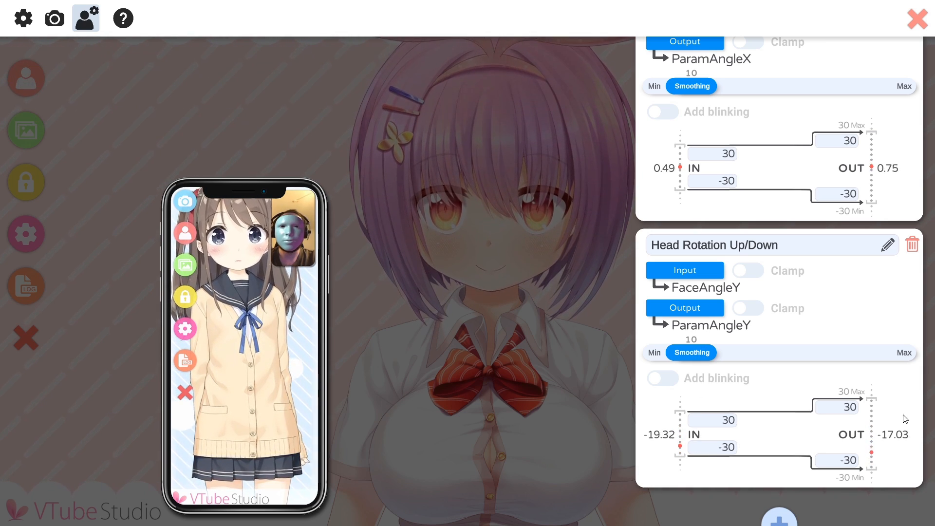
# Add another parameter mapping and name it "Head Lean Rotation"
pyautogui.scroll(-3, 901, 306)
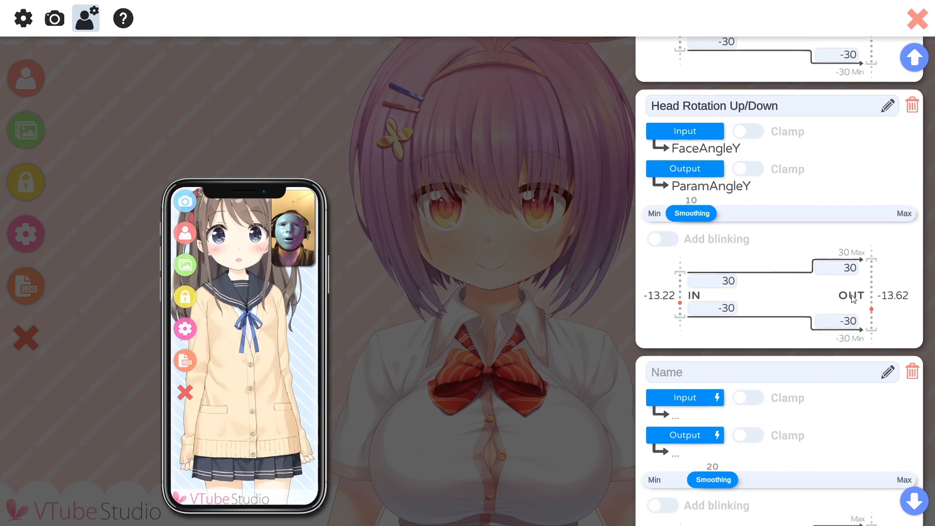
pyautogui.click(891, 346)
pyautogui.write('H')
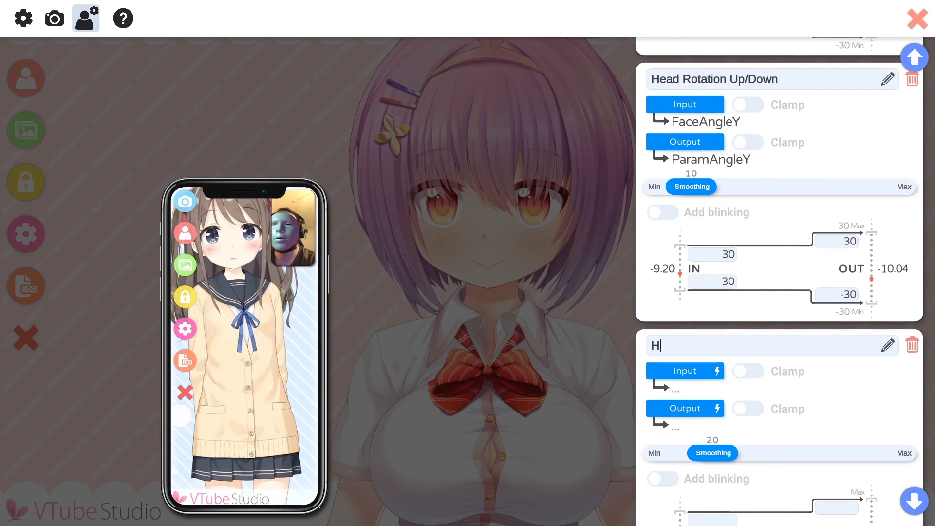
pyautogui.write('ead Lean Rotation')
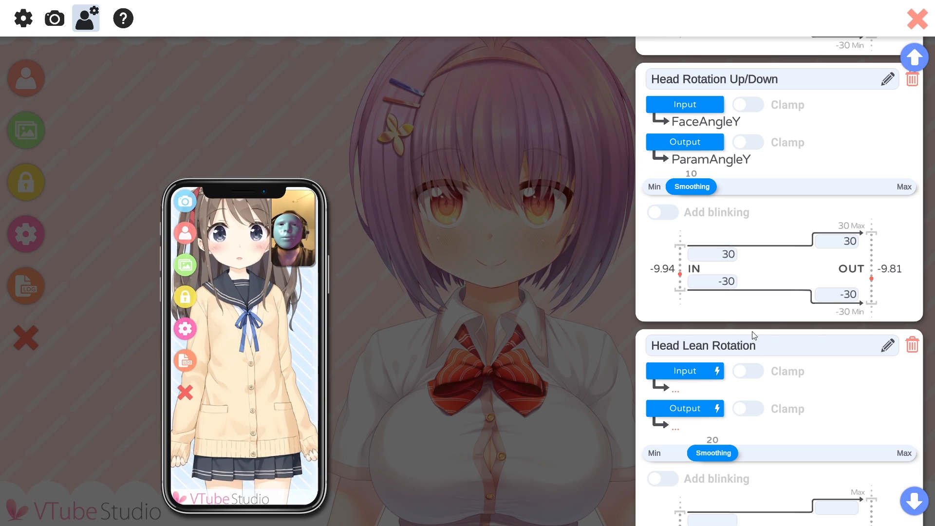
# Choose FaceAngleZ as the input face tracking parameter of the Head Lean Rotation mapping
pyautogui.click(697, 378)
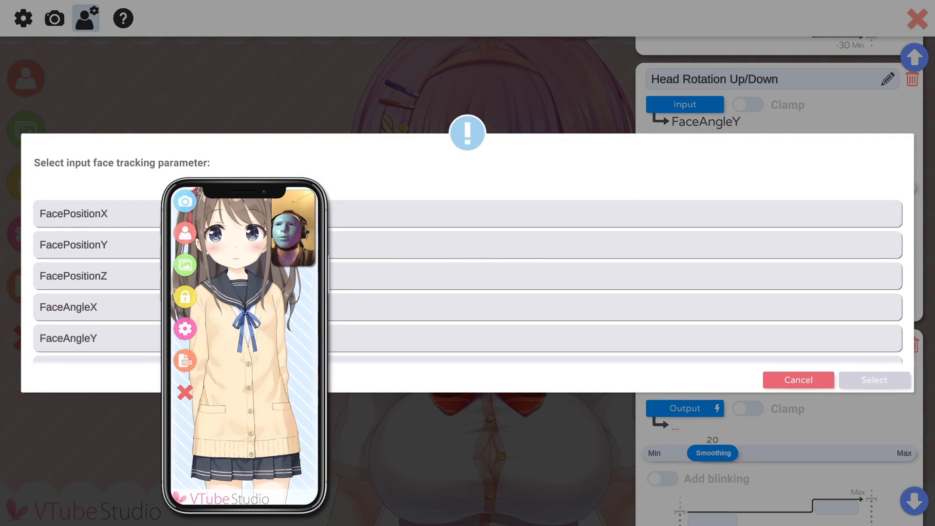
pyautogui.scroll(-1, 406, 335)
pyautogui.click(406, 335)
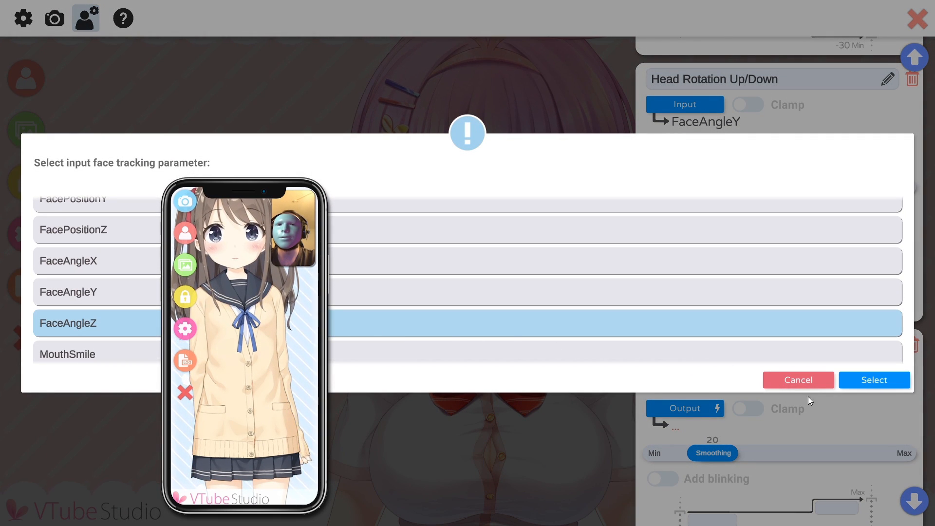
pyautogui.click(852, 380)
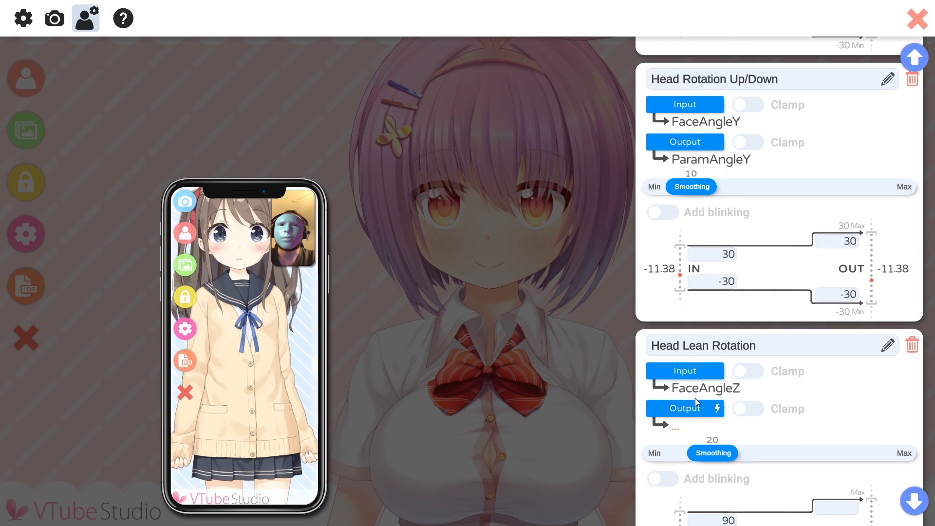
# Choose ParamAngleZ as the output of the Head Lean Rotation mapping and set its smoothing to 10
pyautogui.click(700, 407)
pyautogui.scroll(-2, 467, 296)
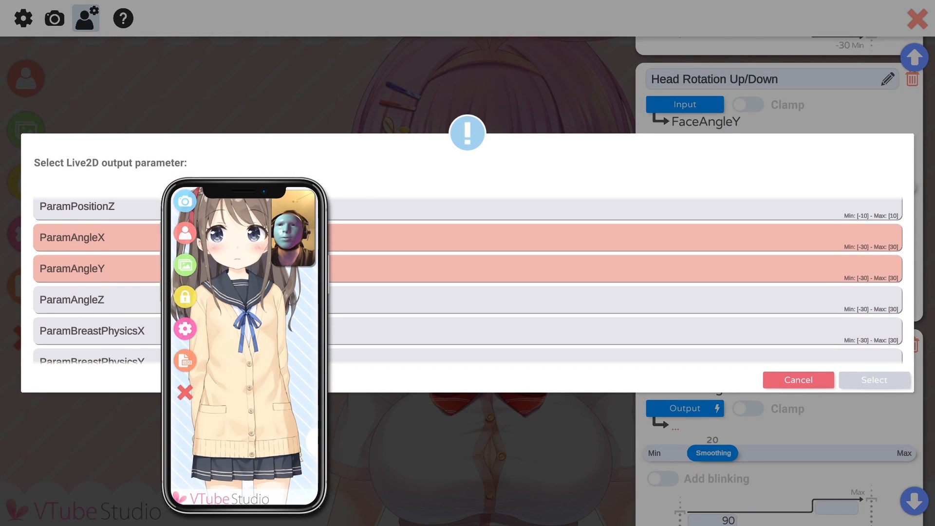
pyautogui.click(468, 296)
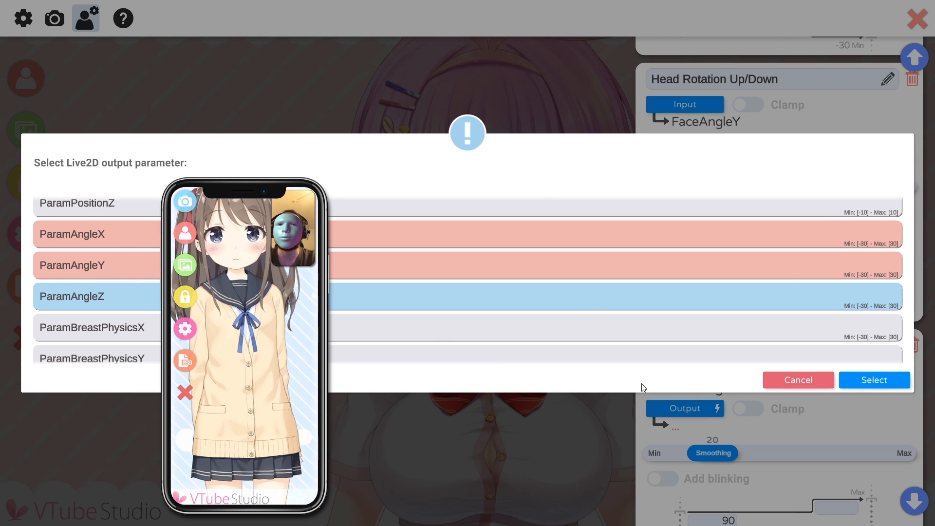
pyautogui.click(874, 380)
pyautogui.scroll(-2, 857, 331)
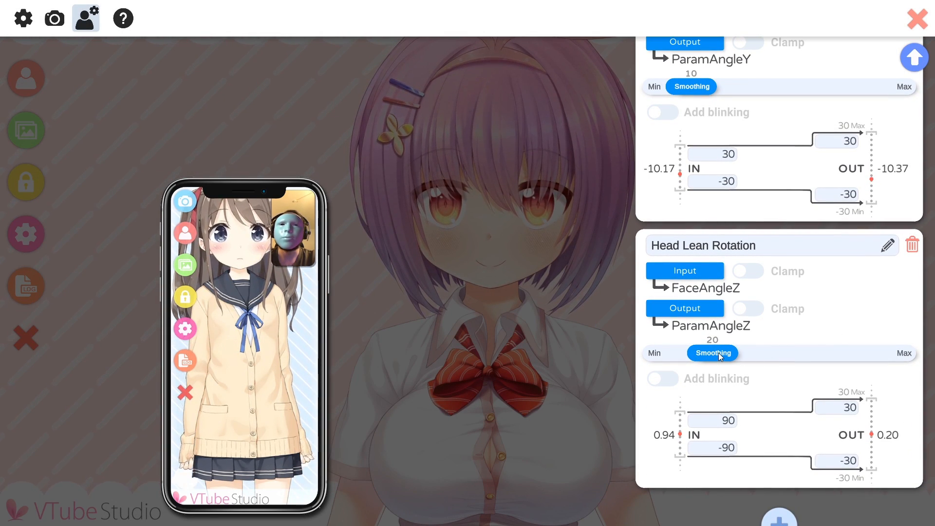
pyautogui.moveTo(718, 352); pyautogui.dragTo(694, 351)
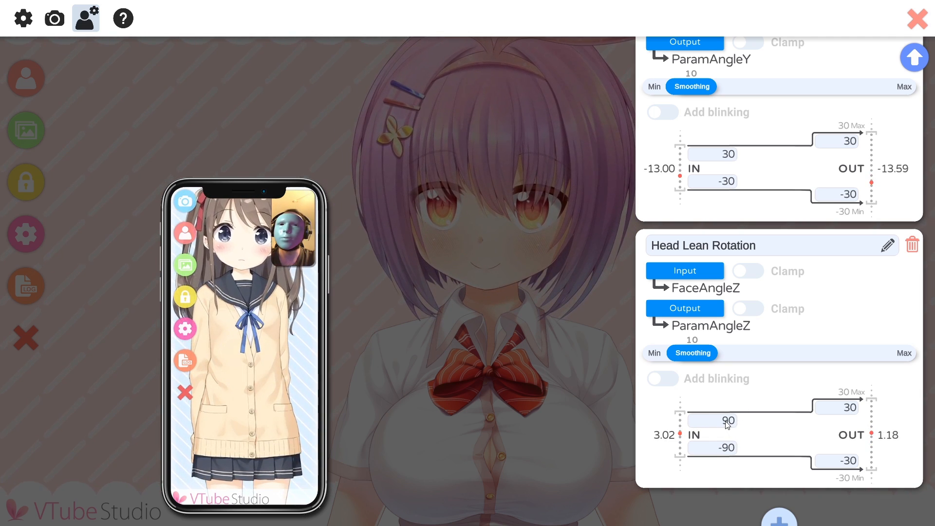
# Set the Head Lean Rotation mapping's input range to a maximum of 40 and a minimum of -40
pyautogui.click(730, 421)
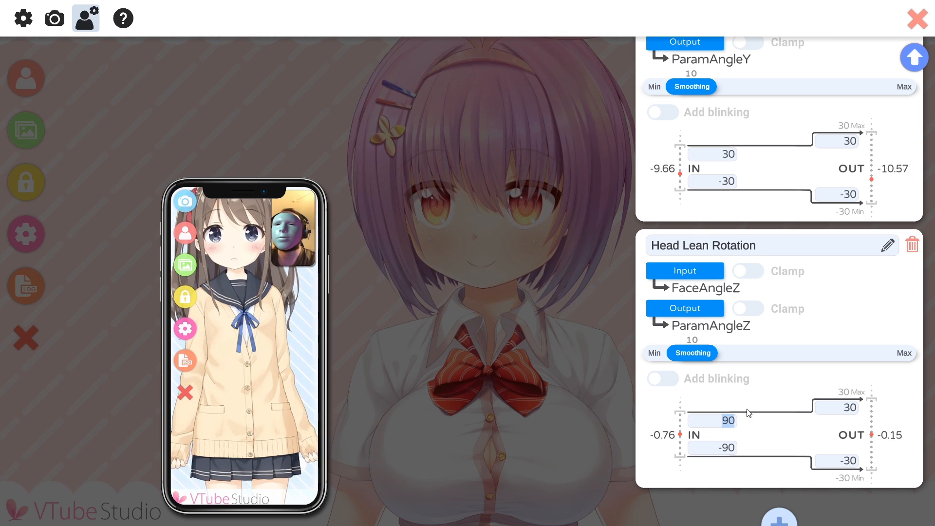
pyautogui.write('40')
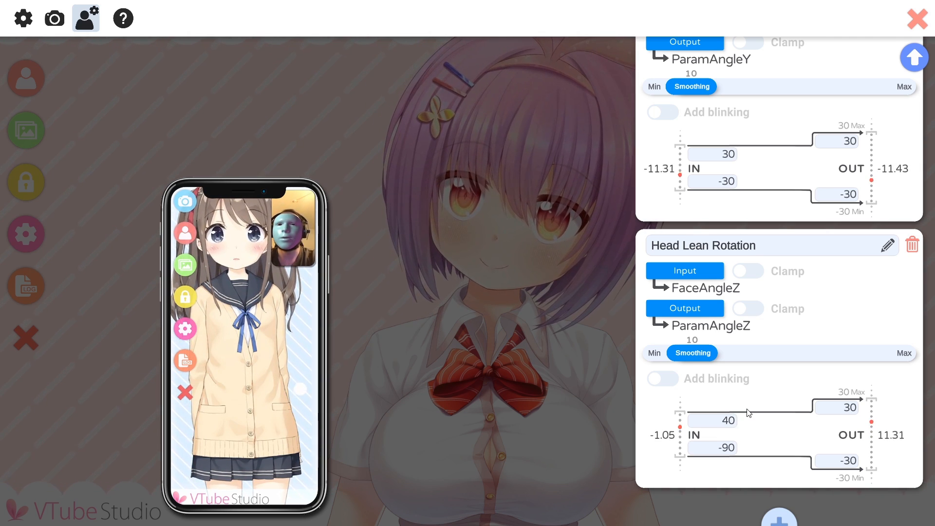
pyautogui.click(721, 451)
pyautogui.write('-40')
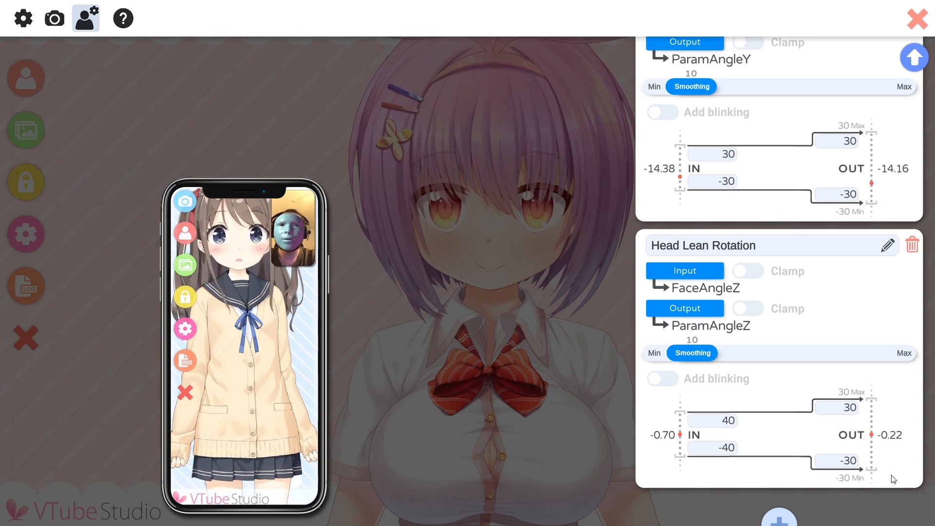
# Add another parameter mapping and choose MouthOpen as its input face tracking parameter
pyautogui.scroll(-1, 853, 467)
pyautogui.click(779, 486)
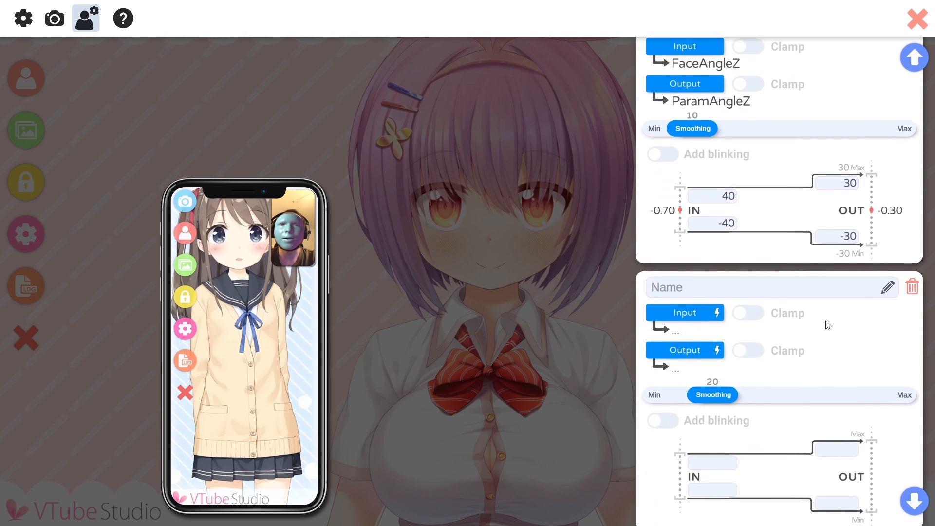
pyautogui.click(689, 263)
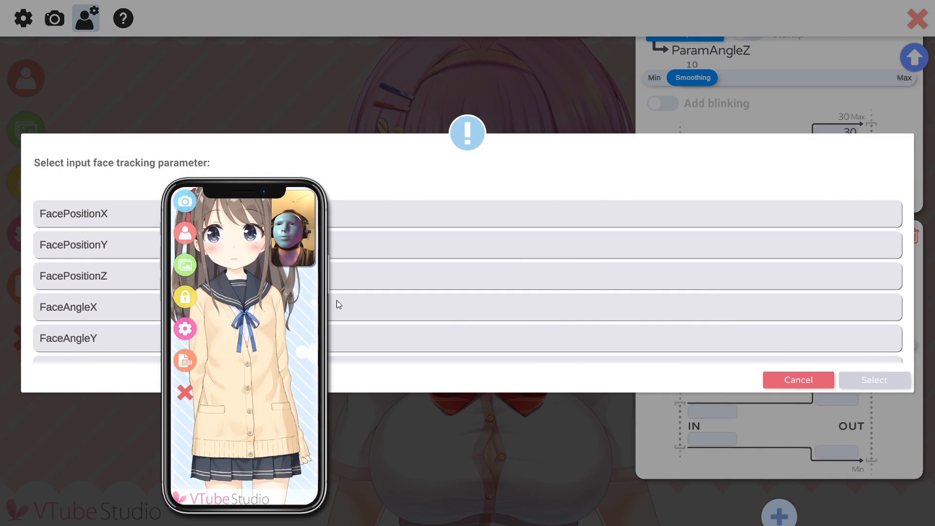
pyautogui.scroll(-5, 341, 292)
pyautogui.click(341, 244)
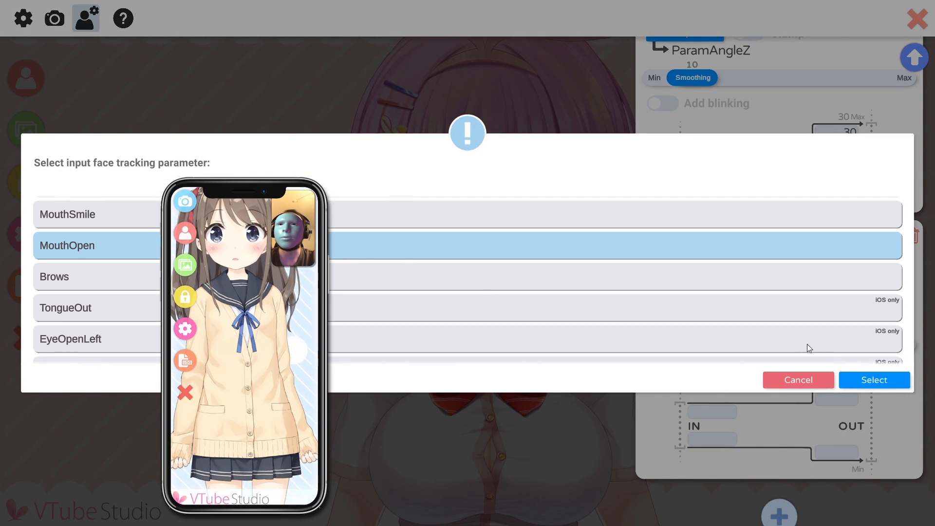
pyautogui.click(866, 381)
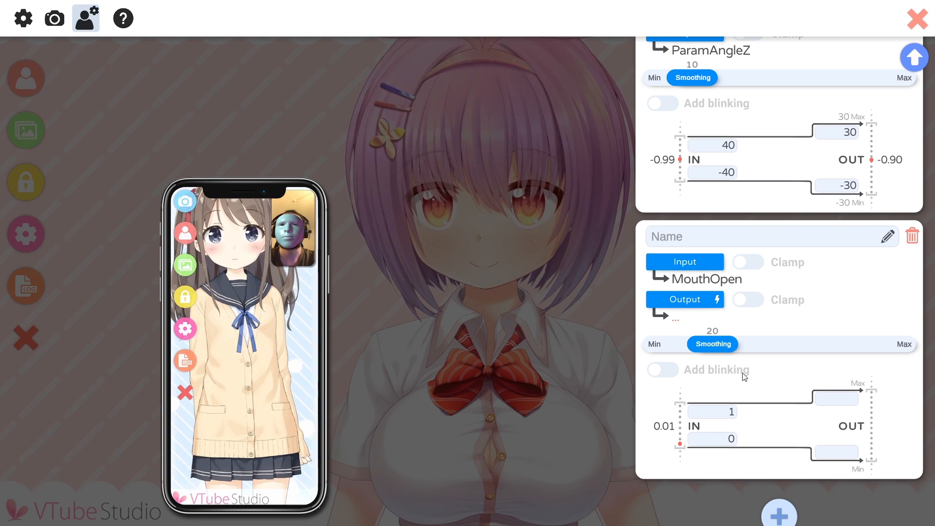
# Choose ParamMouthOpen as the Live2D output parameter of the MouthOpen mapping
pyautogui.click(695, 299)
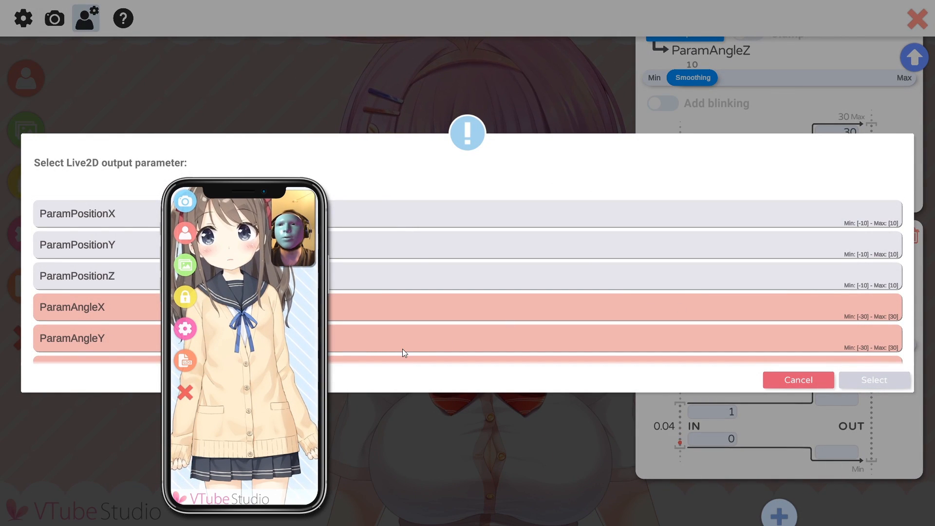
pyautogui.scroll(-10, 403, 349)
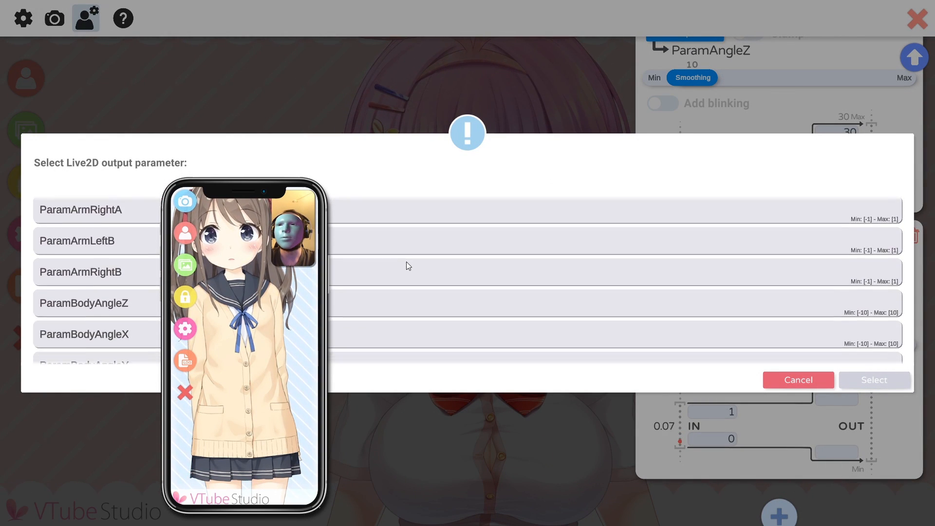
pyautogui.scroll(-4, 414, 277)
pyautogui.click(437, 298)
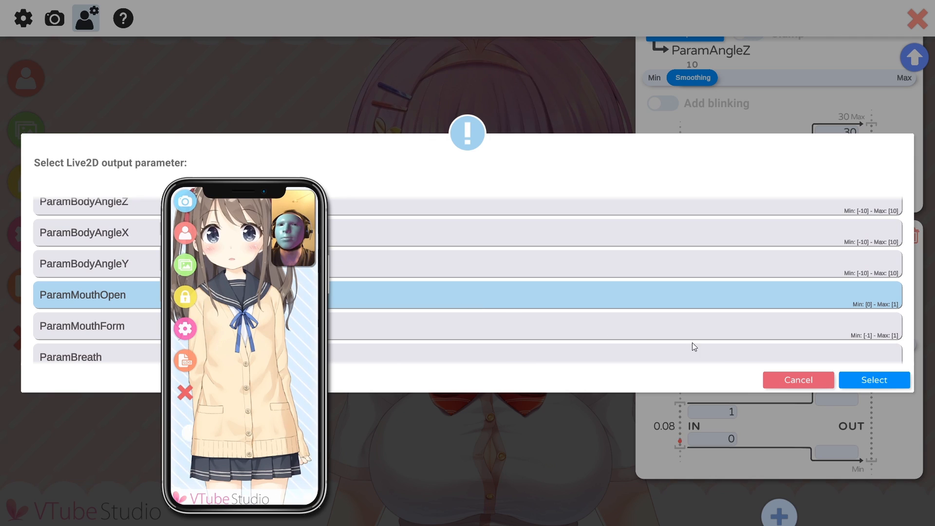
pyautogui.click(874, 380)
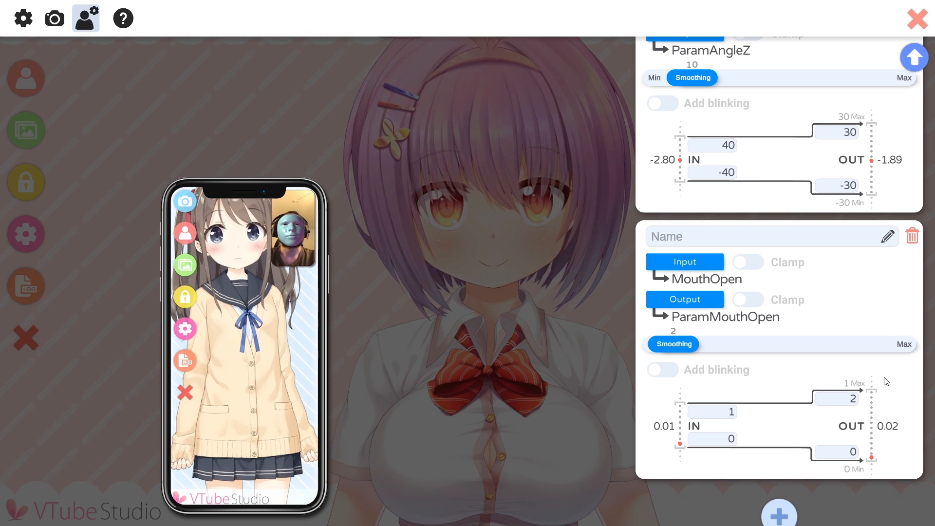
# Add another parameter mapping and choose MouthSmile as its input face tracking parameter
pyautogui.scroll(-1, 779, 482)
pyautogui.click(780, 484)
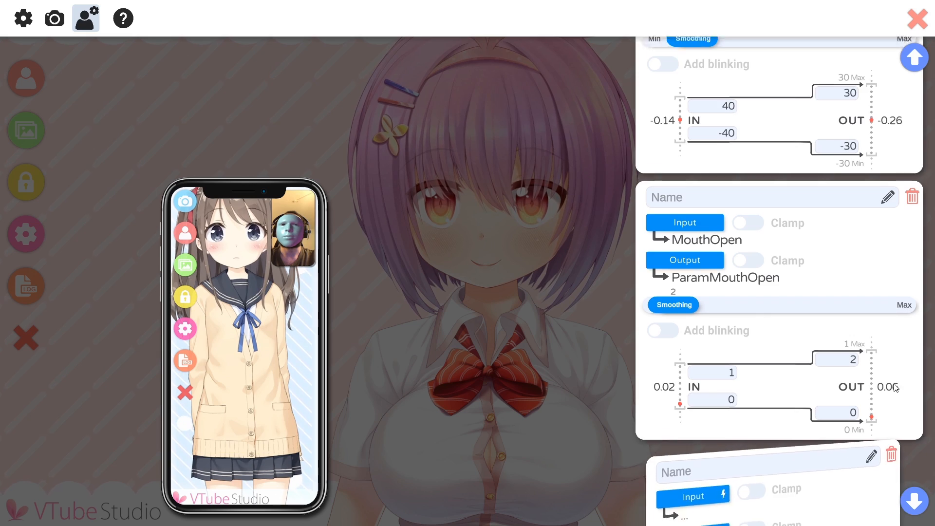
pyautogui.scroll(-3, 780, 341)
pyautogui.click(688, 333)
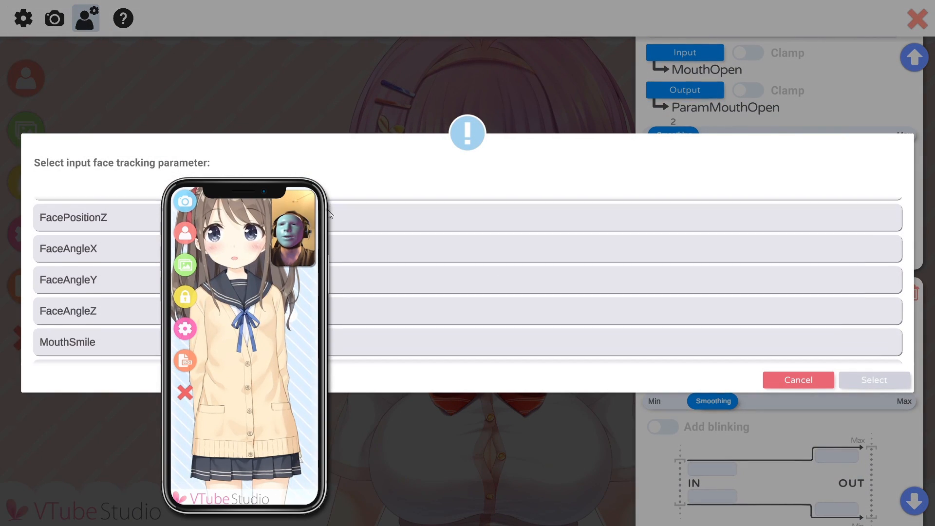
pyautogui.scroll(-3, 330, 215)
pyautogui.click(350, 284)
pyautogui.click(390, 225)
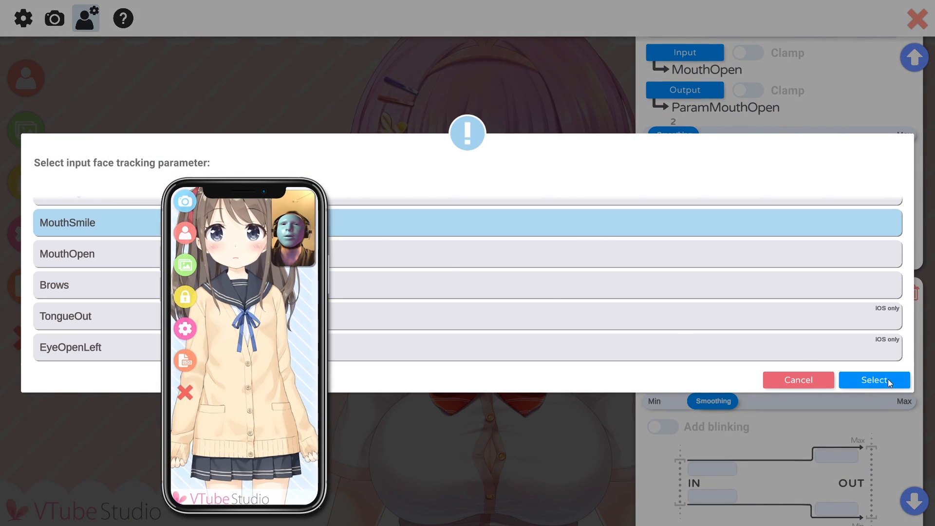
pyautogui.click(888, 378)
# Choose ParamMouthForm as the Live2D output parameter of the MouthSmile mapping
pyautogui.click(690, 354)
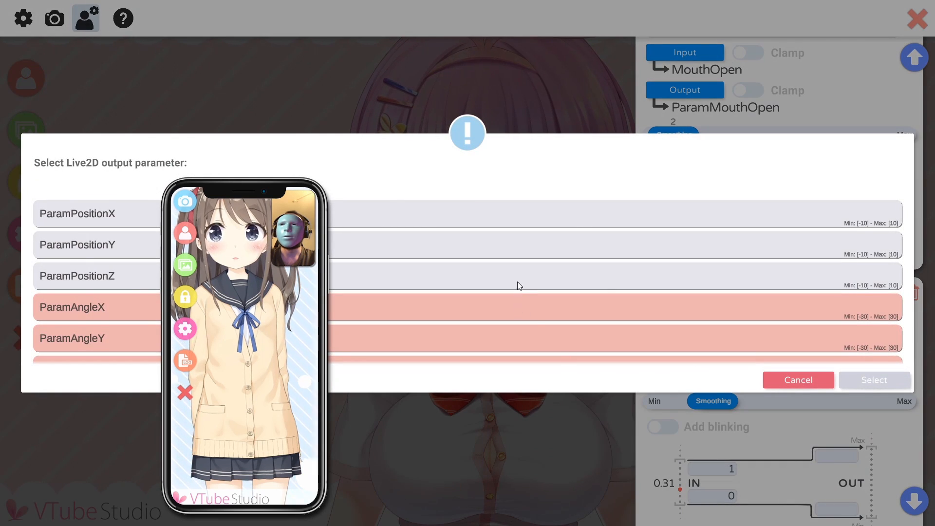
pyautogui.scroll(-10, 517, 283)
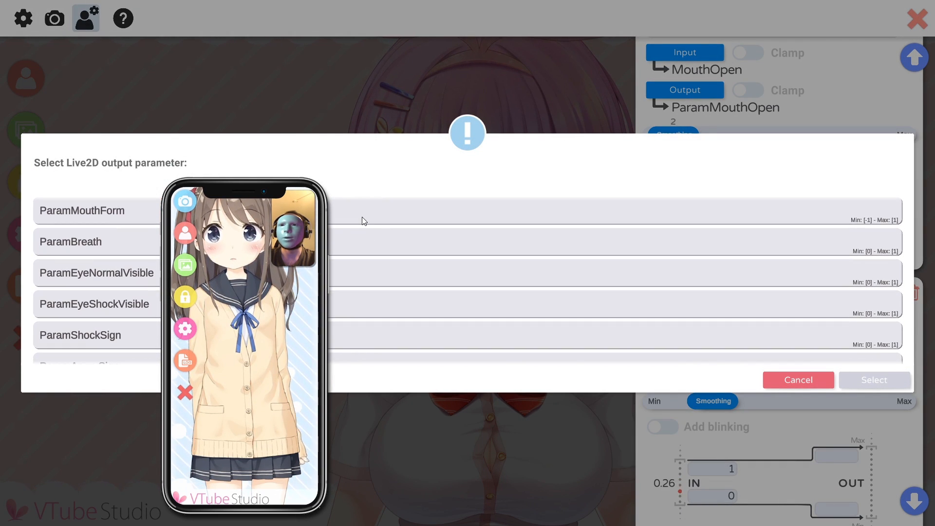
pyautogui.click(362, 217)
pyautogui.click(856, 382)
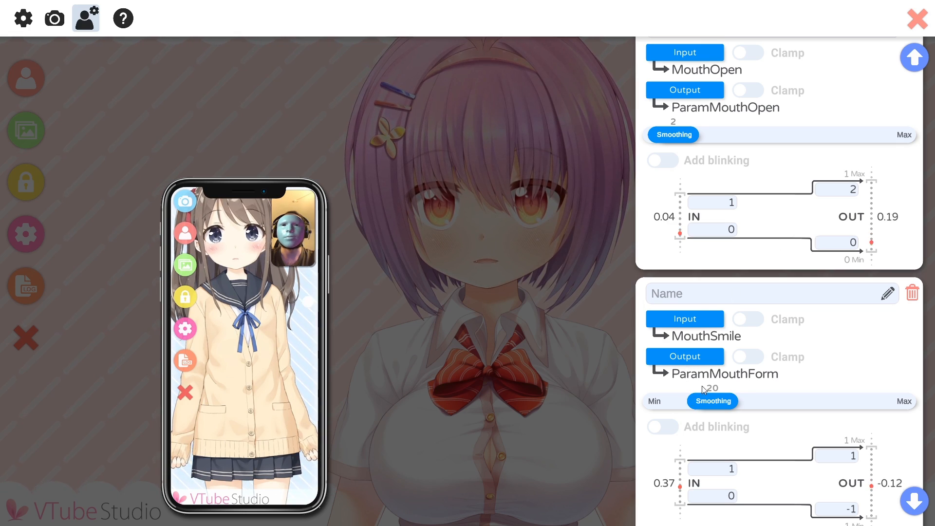
# Close the settings to check how the model follows the face tracking, and reopen the settings
pyautogui.click(914, 23)
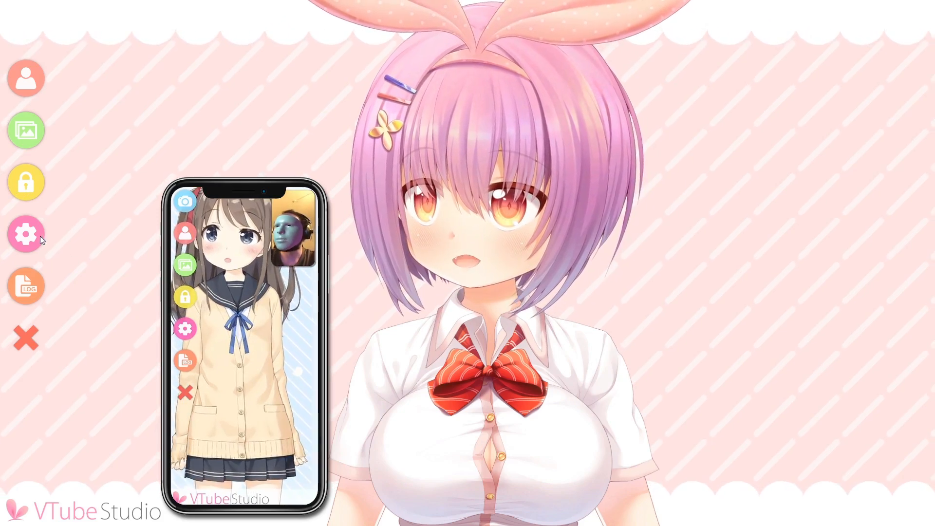
pyautogui.click(27, 241)
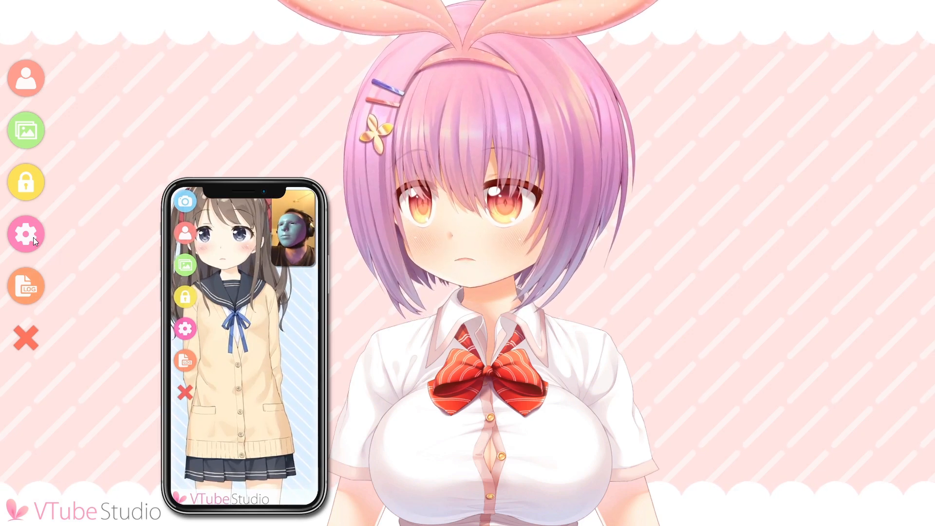
pyautogui.click(29, 236)
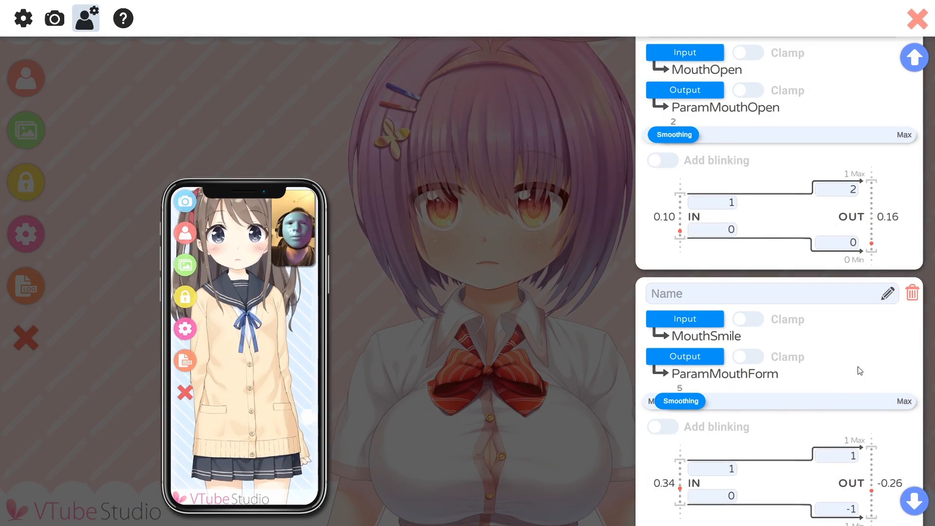
# Run the automatic iPhone parameter setup for the Akari Test model and accept replacing the existing mappings
pyautogui.scroll(10, 860, 371)
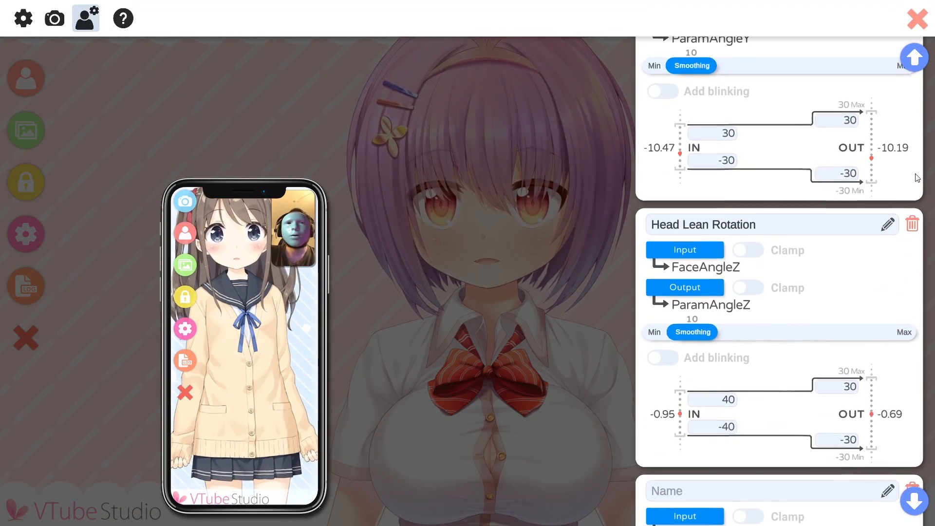
pyautogui.scroll(4, 917, 178)
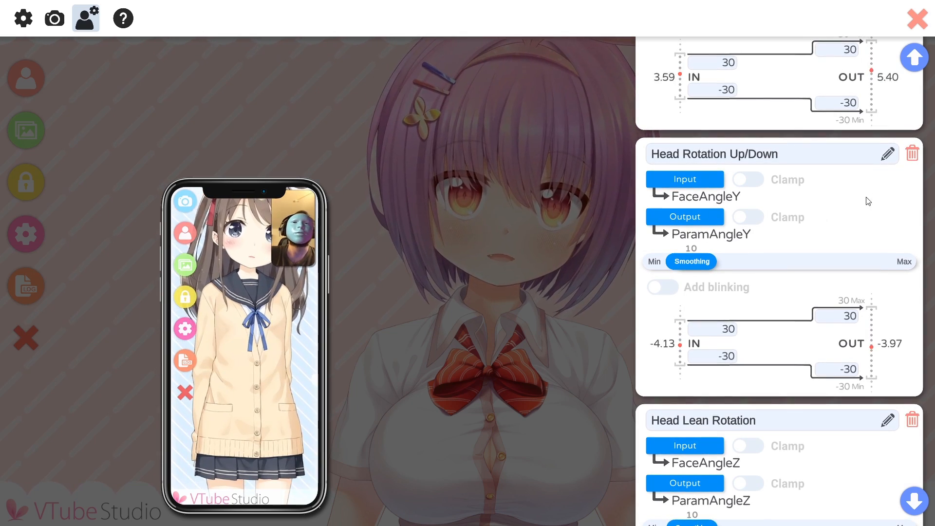
pyautogui.scroll(9, 868, 201)
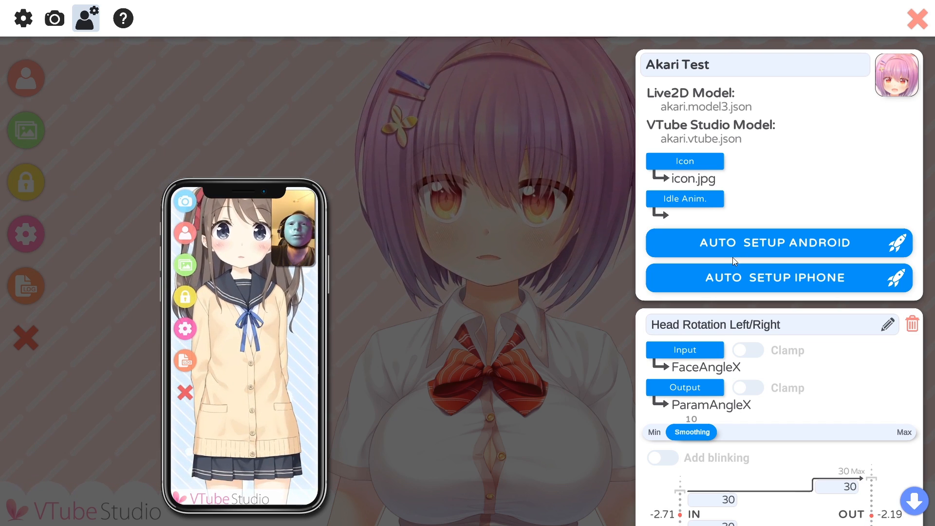
pyautogui.click(772, 279)
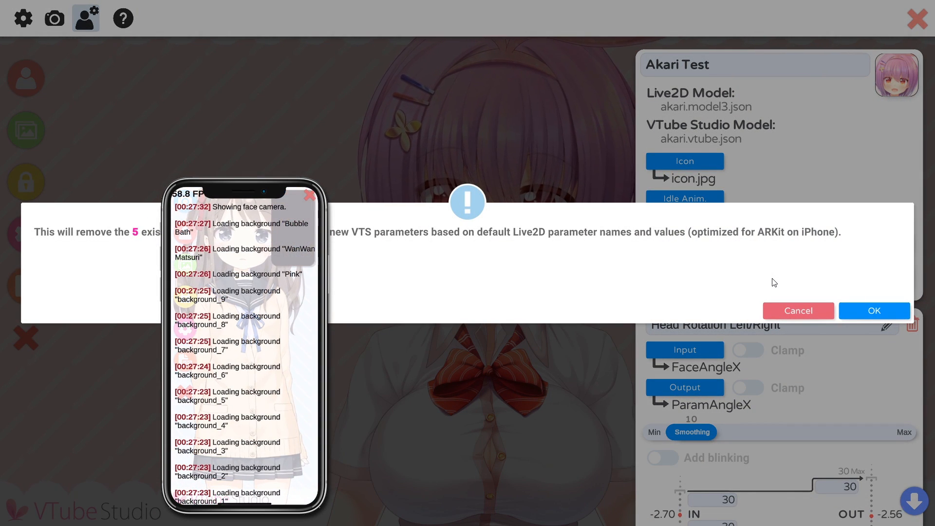
pyautogui.click(887, 313)
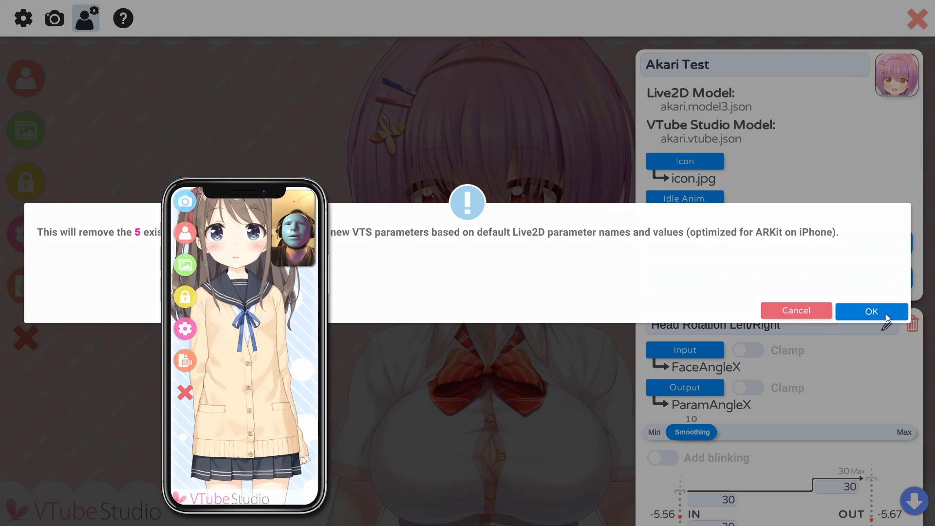
# Close the settings to check how the model moves with the automatic setup, and reopen them to browse the generated mappings
pyautogui.click(918, 28)
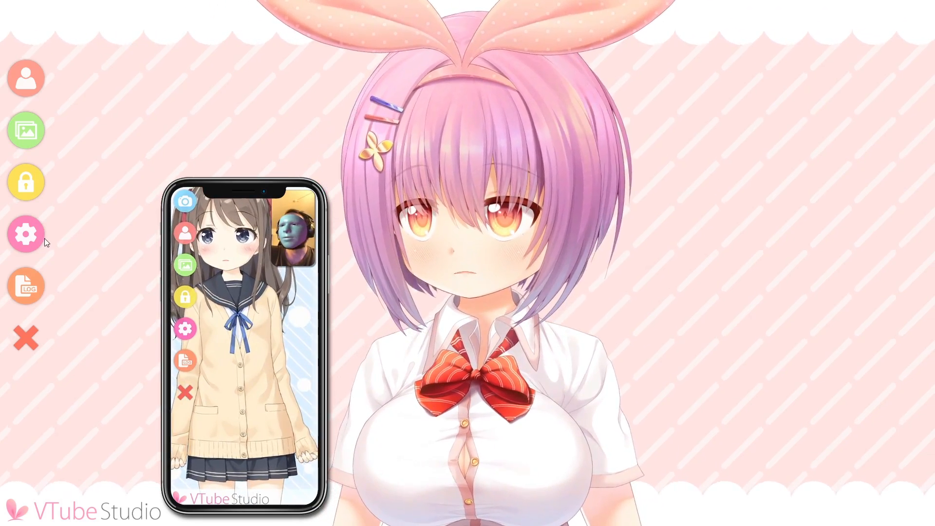
pyautogui.click(37, 238)
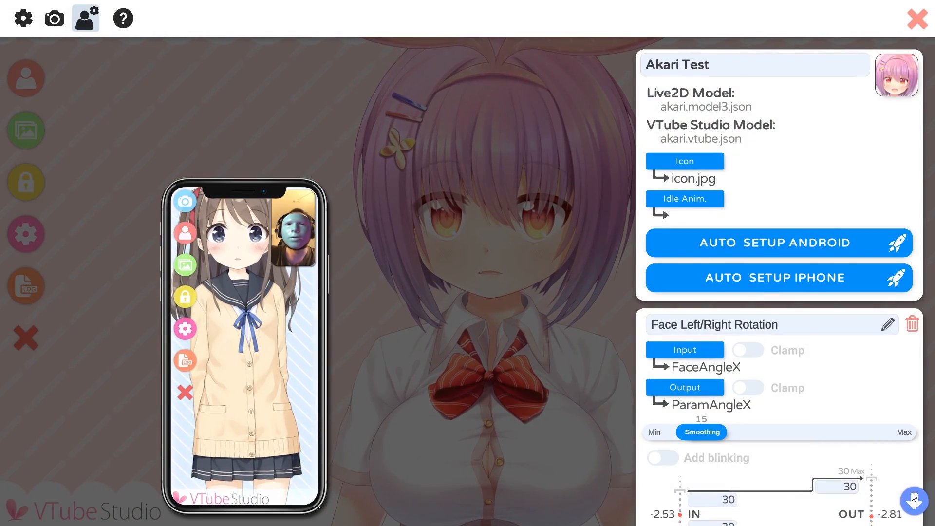
pyautogui.scroll(-8, 872, 355)
pyautogui.scroll(6, 889, 270)
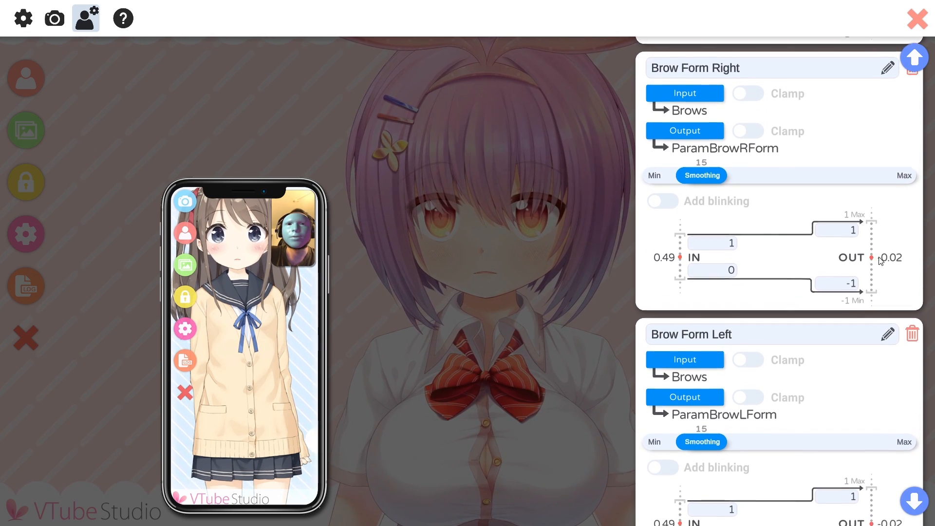
# Set the lower output value of the Brow Height Left and Brow Height Right mappings to -0.3
pyautogui.scroll(3, 889, 233)
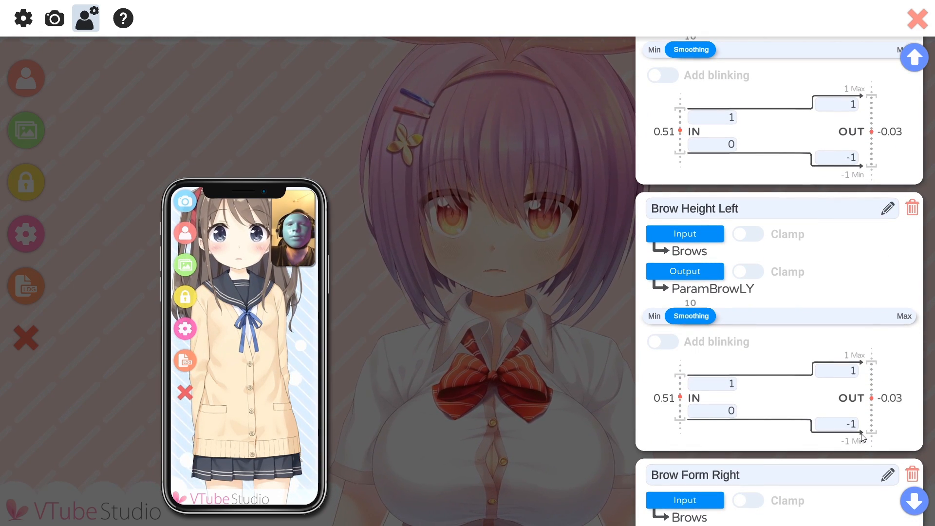
pyautogui.click(853, 424)
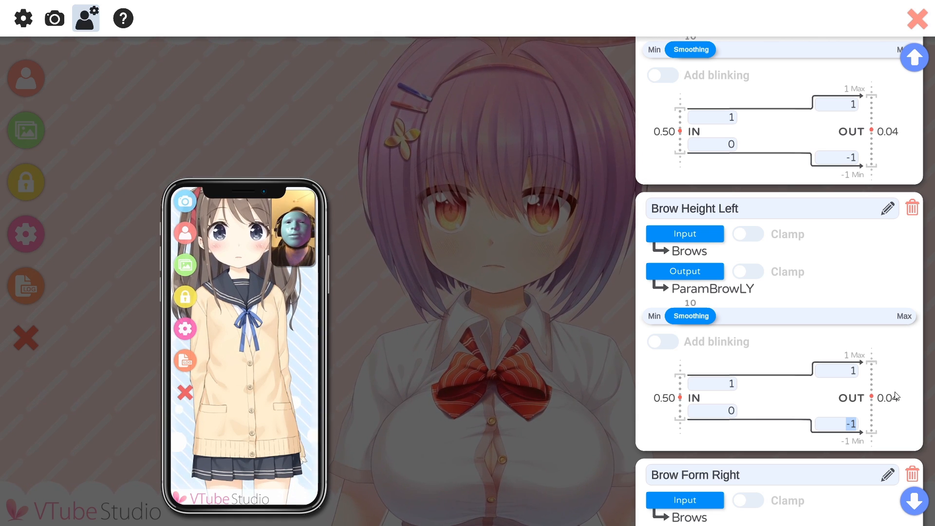
pyautogui.write('-')
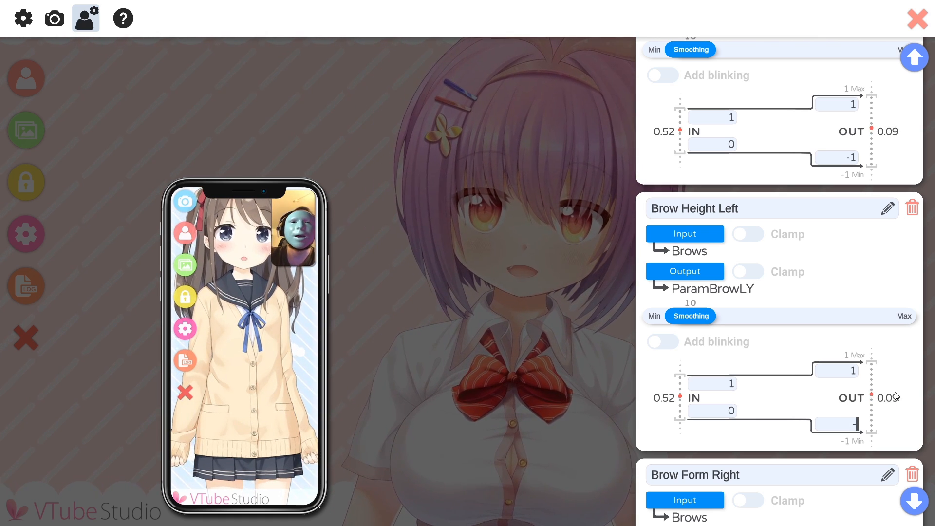
pyautogui.write('0.3')
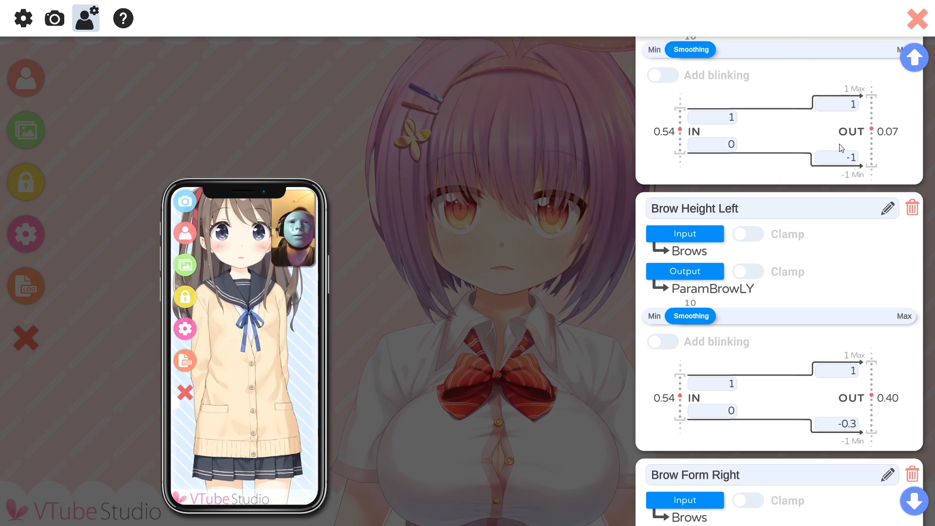
pyautogui.scroll(3, 841, 148)
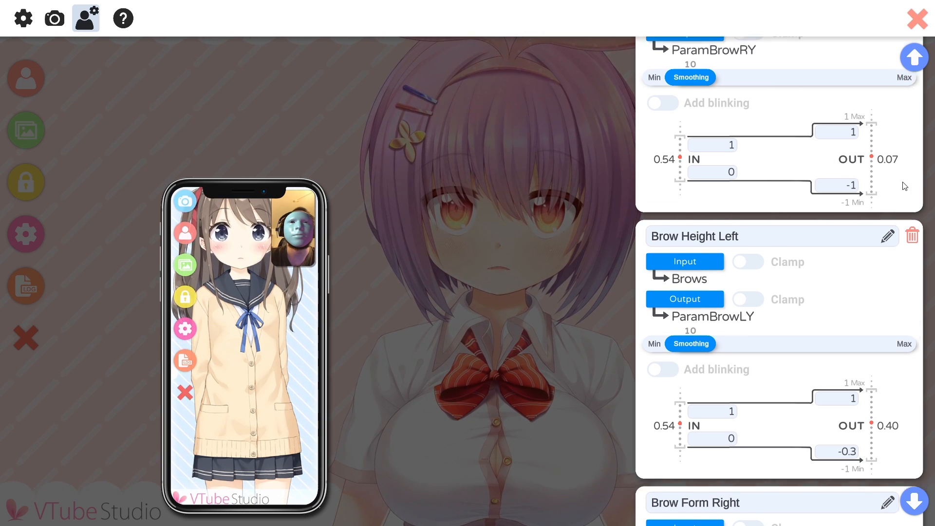
pyautogui.click(852, 288)
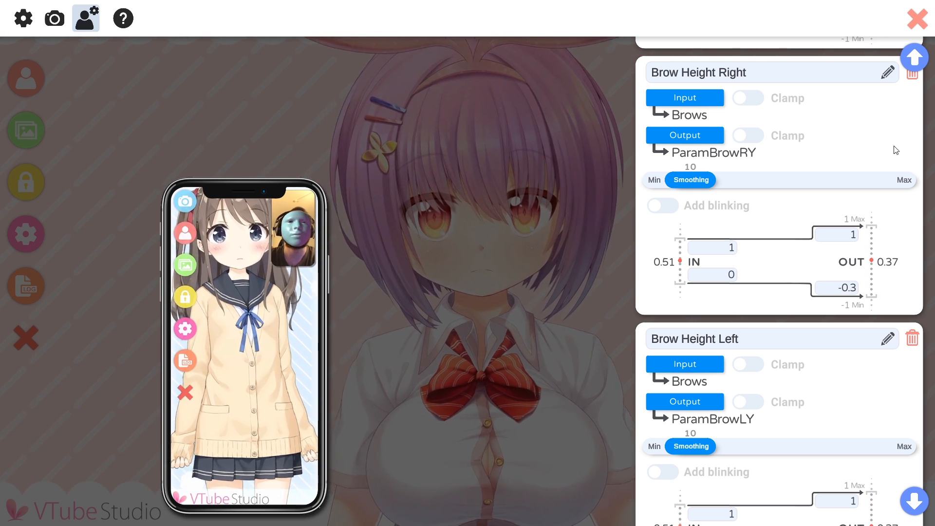
# Limit the output range of the Body Rotation Z mapping to 5 and -5
pyautogui.scroll(15, 901, 113)
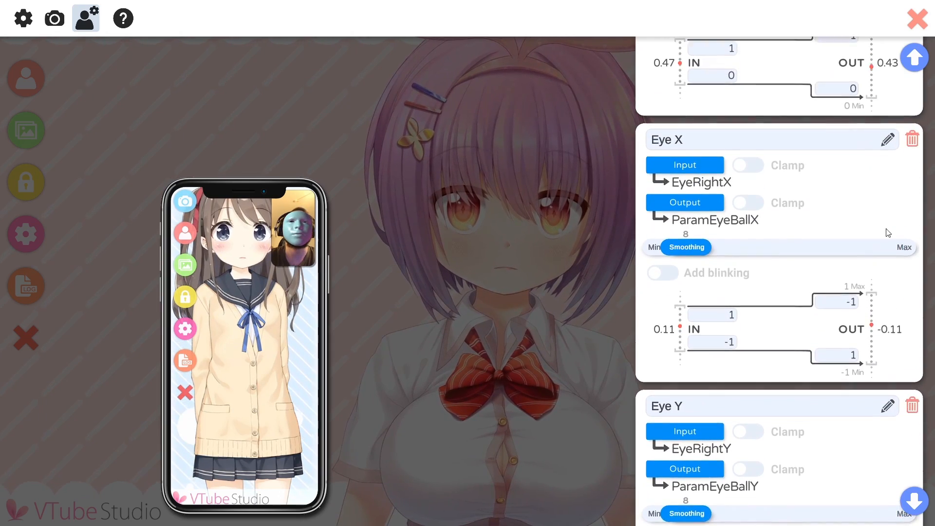
pyautogui.scroll(15, 885, 392)
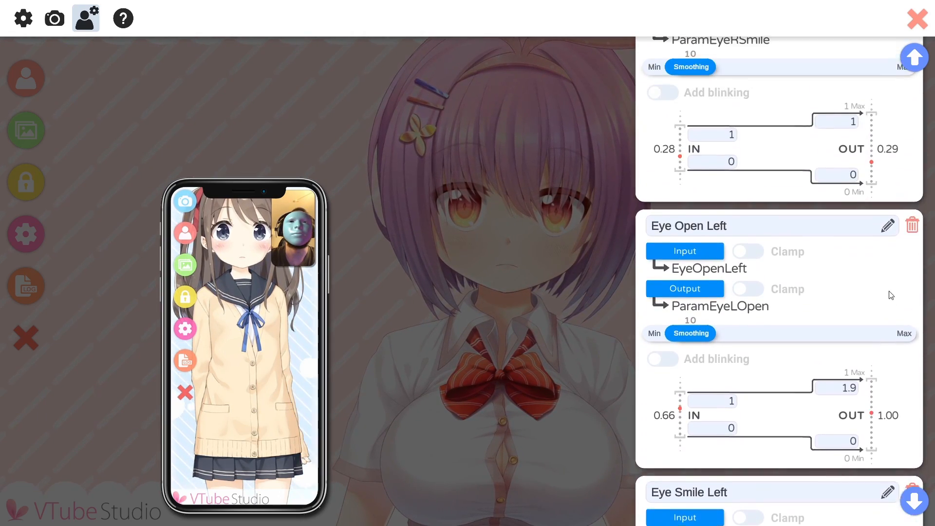
pyautogui.scroll(15, 888, 167)
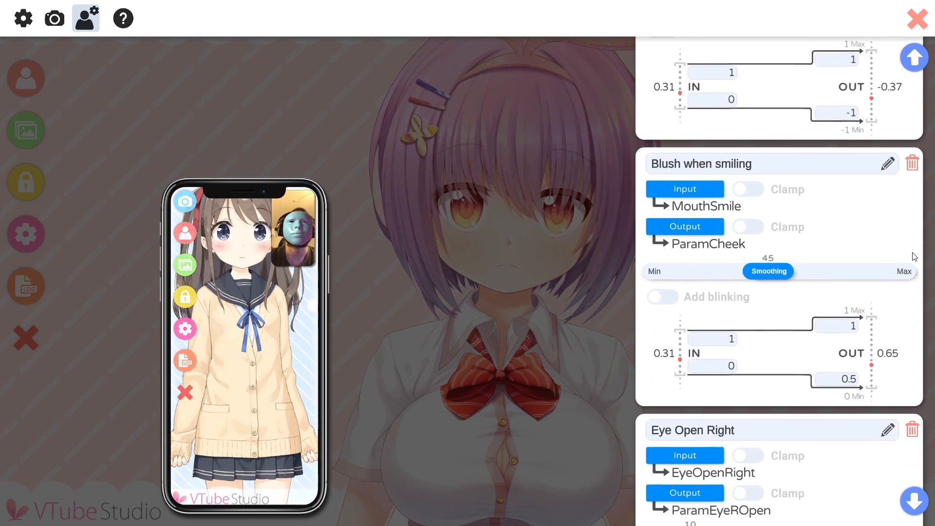
pyautogui.scroll(15, 901, 292)
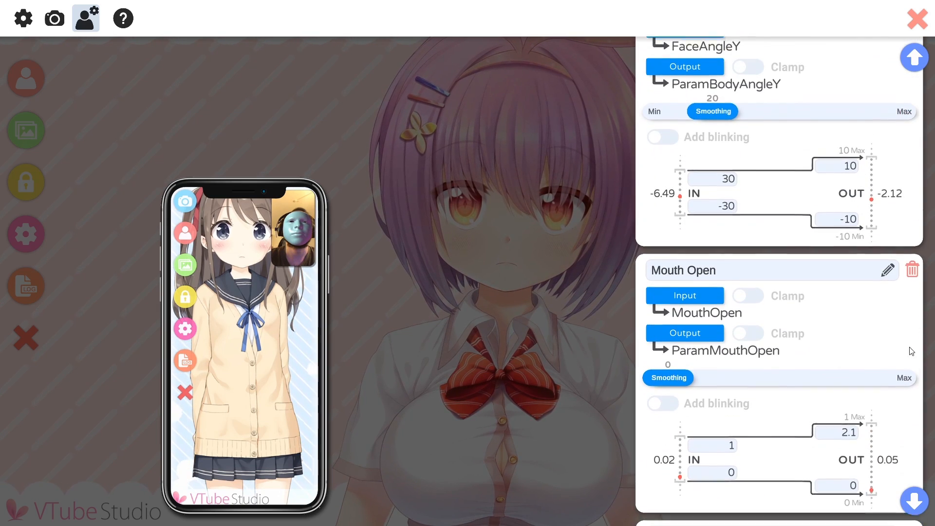
pyautogui.scroll(15, 874, 377)
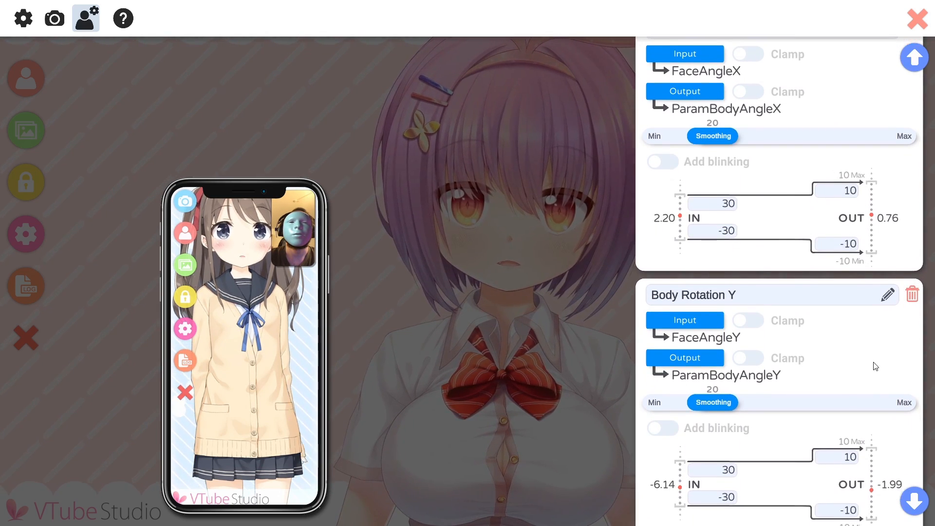
pyautogui.scroll(10, 873, 377)
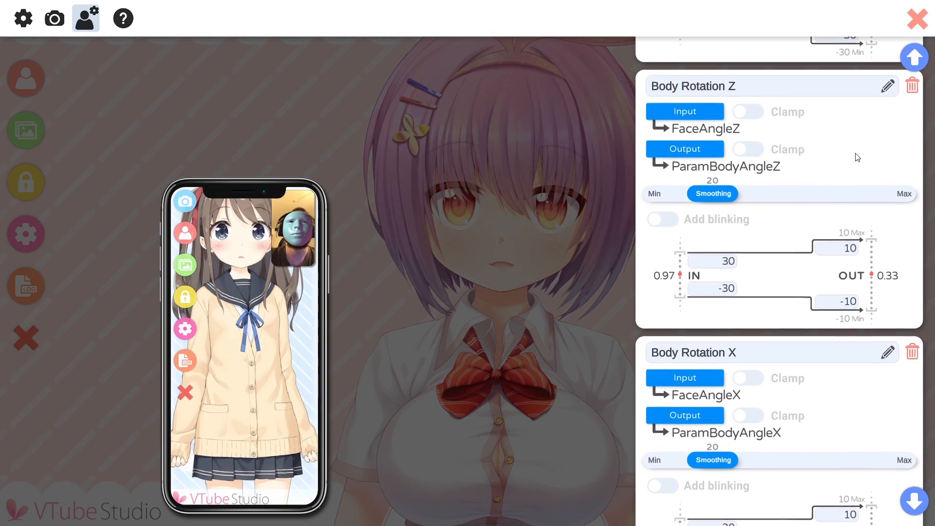
pyautogui.click(728, 263)
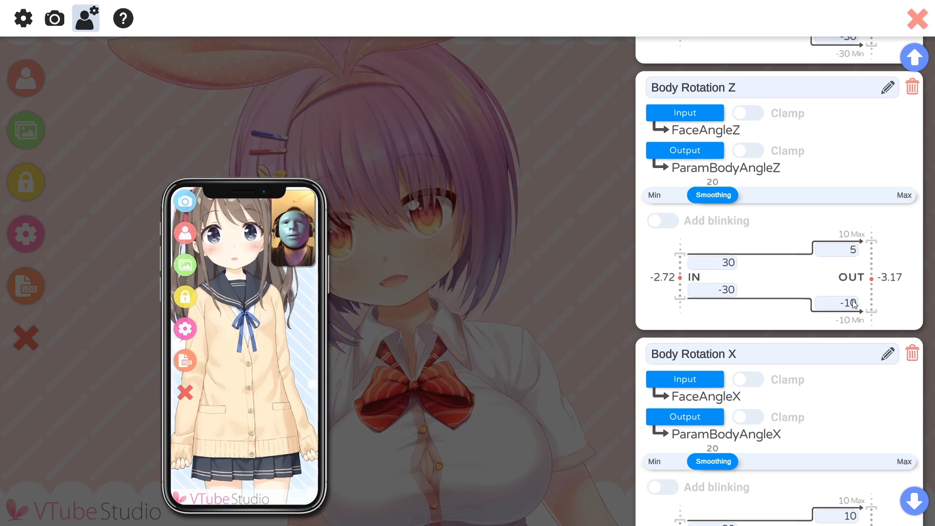
pyautogui.doubleClick(849, 302)
pyautogui.write('-5')
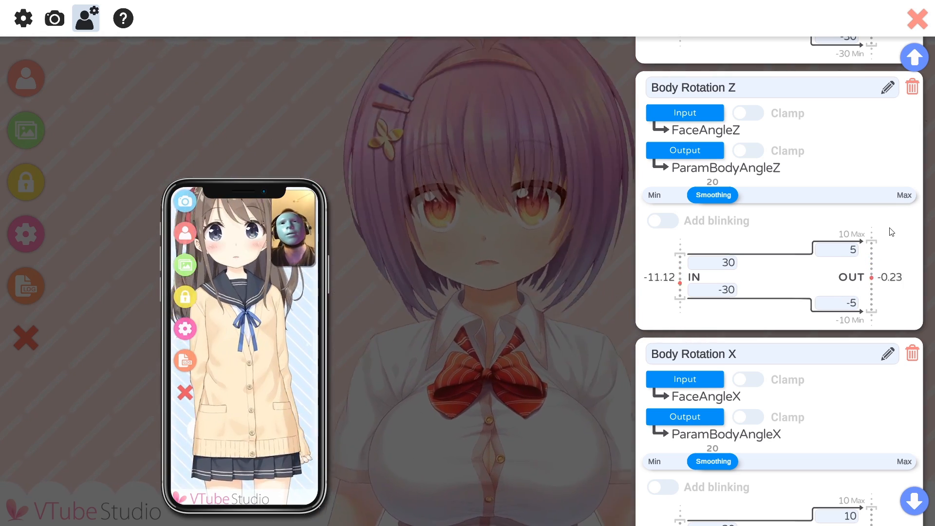
# Limit the output range of the Face Lean Rotation mapping to 15 and -15, and close the settings to check the model
pyautogui.scroll(6, 882, 204)
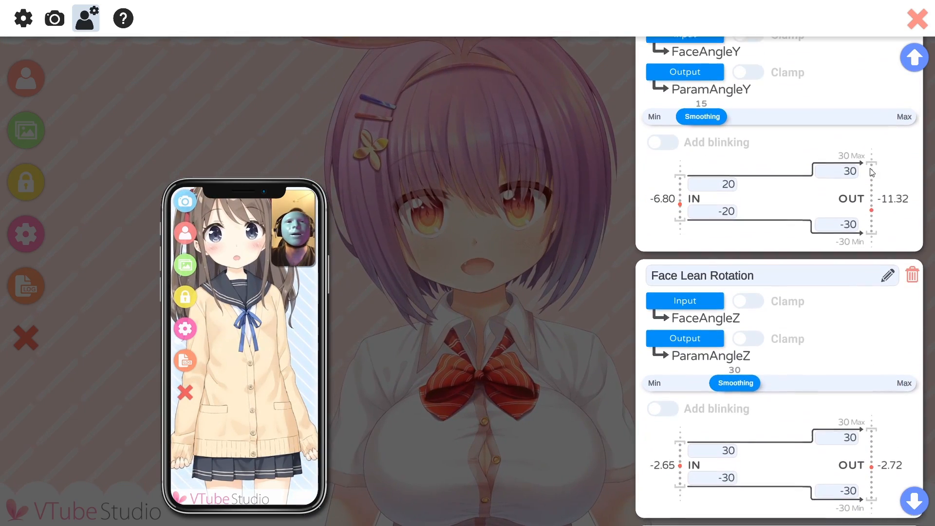
pyautogui.scroll(6, 872, 172)
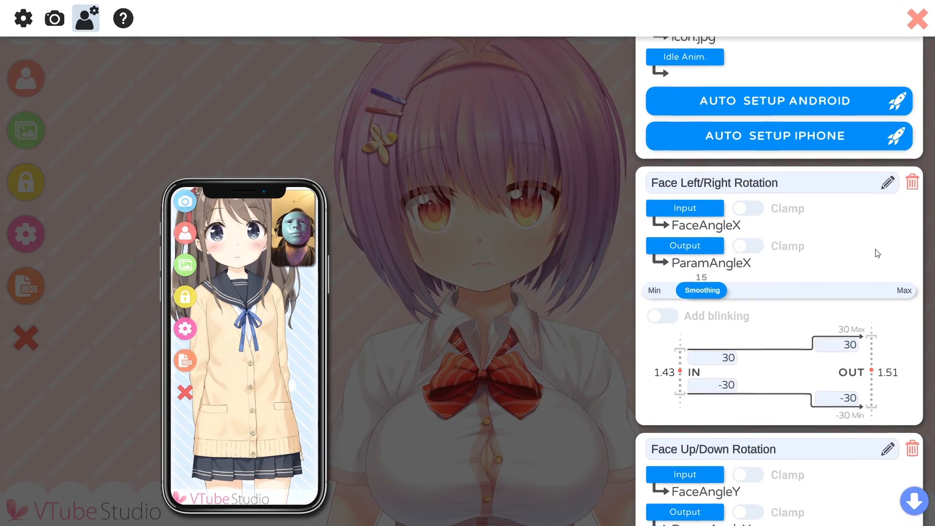
pyautogui.scroll(3, 875, 292)
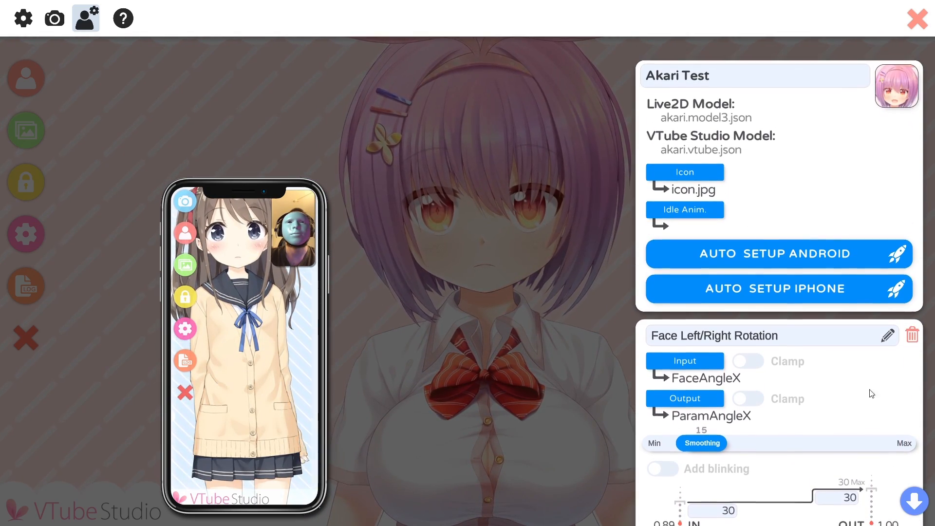
pyautogui.scroll(-9, 871, 394)
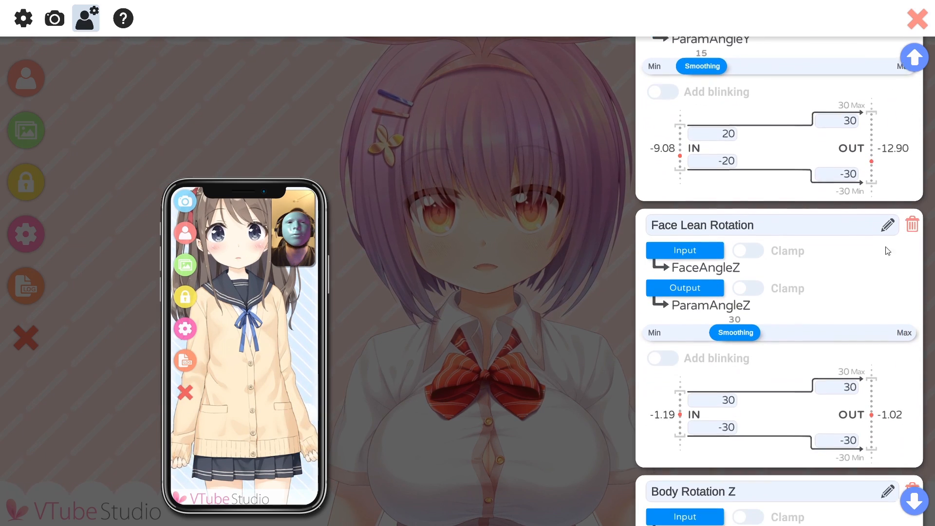
pyautogui.scroll(-1, 887, 250)
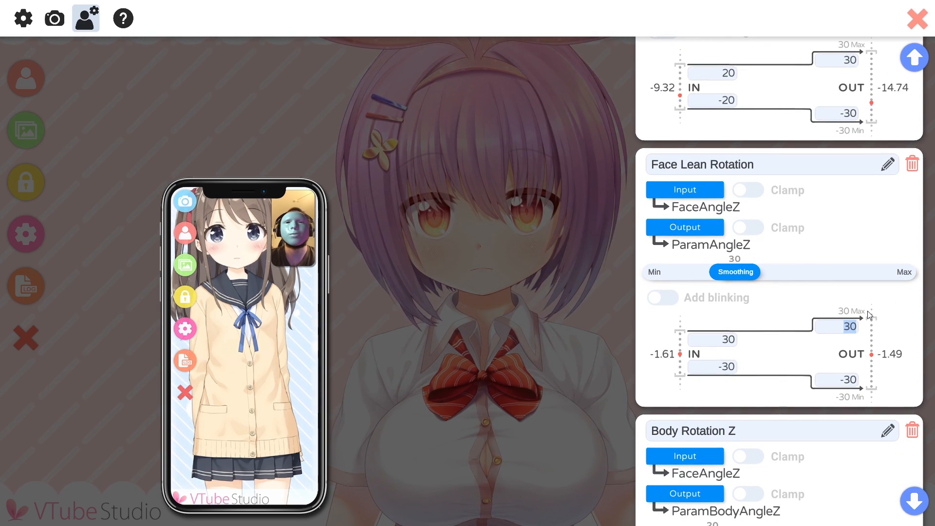
pyautogui.write('15')
pyautogui.click(843, 380)
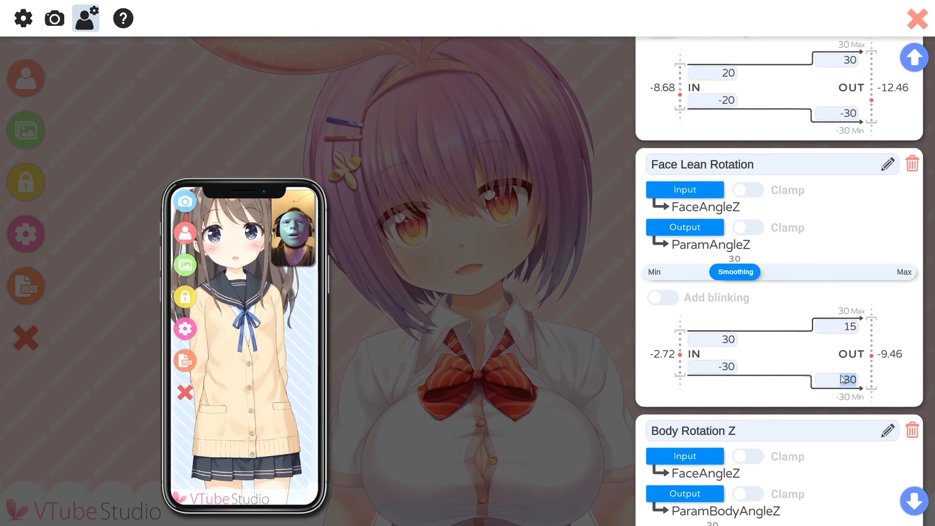
pyautogui.write('-15')
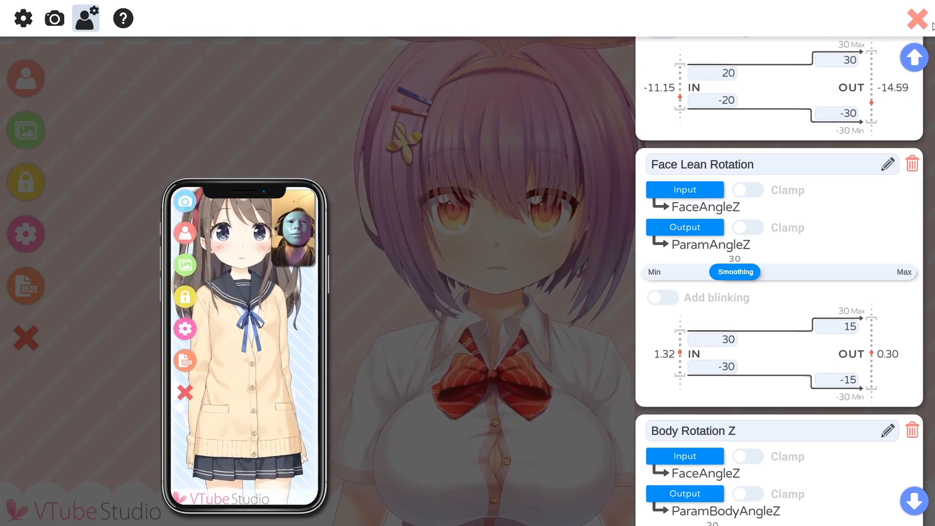
pyautogui.click(917, 19)
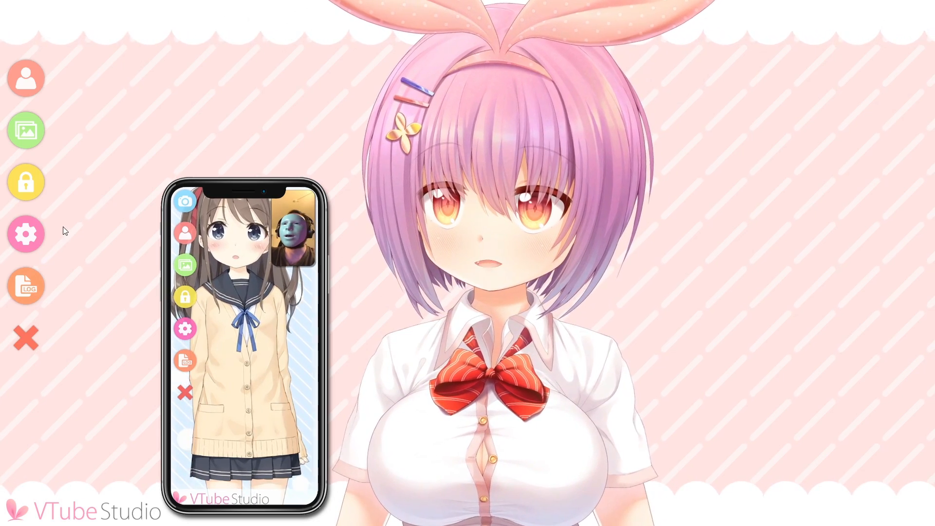
# Reopen the model settings and add a parameter mapping at the end of the list with TongueOut as its input
pyautogui.click(23, 238)
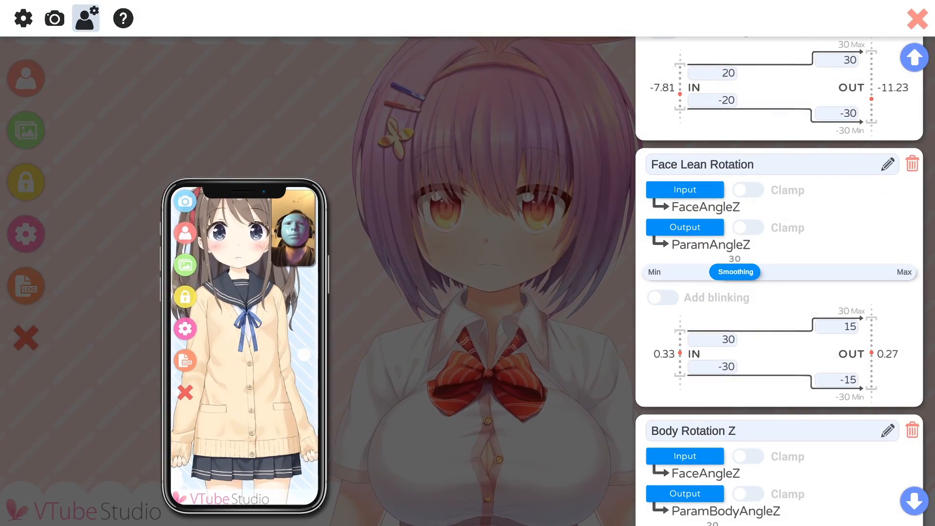
pyautogui.click(913, 501)
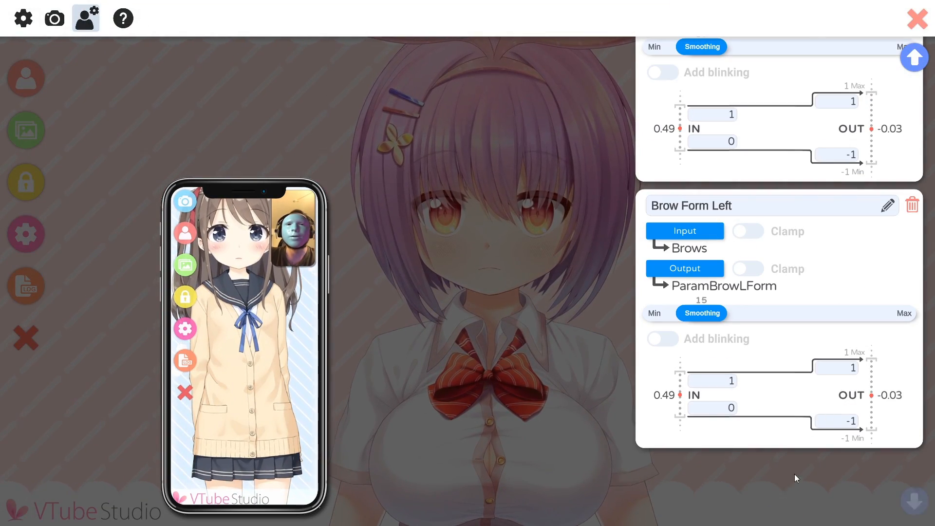
pyautogui.click(795, 478)
pyautogui.click(682, 232)
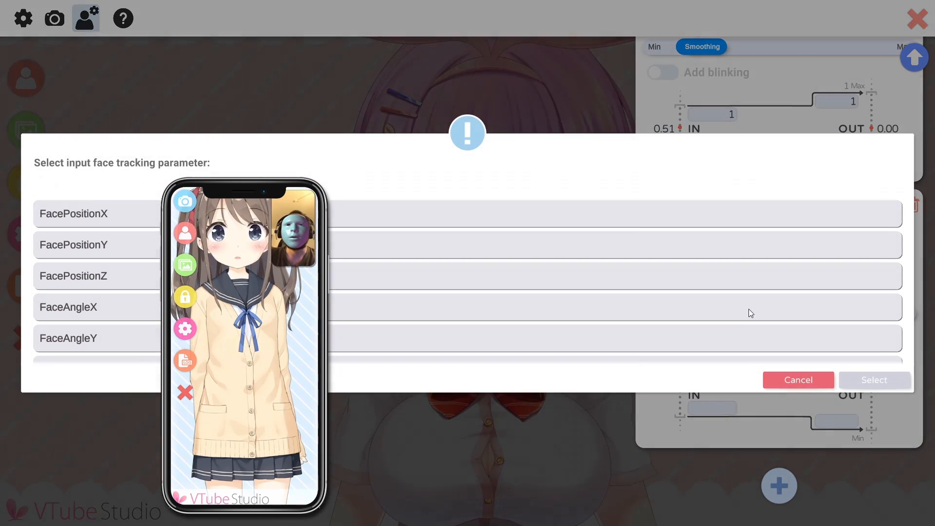
pyautogui.scroll(-5, 720, 336)
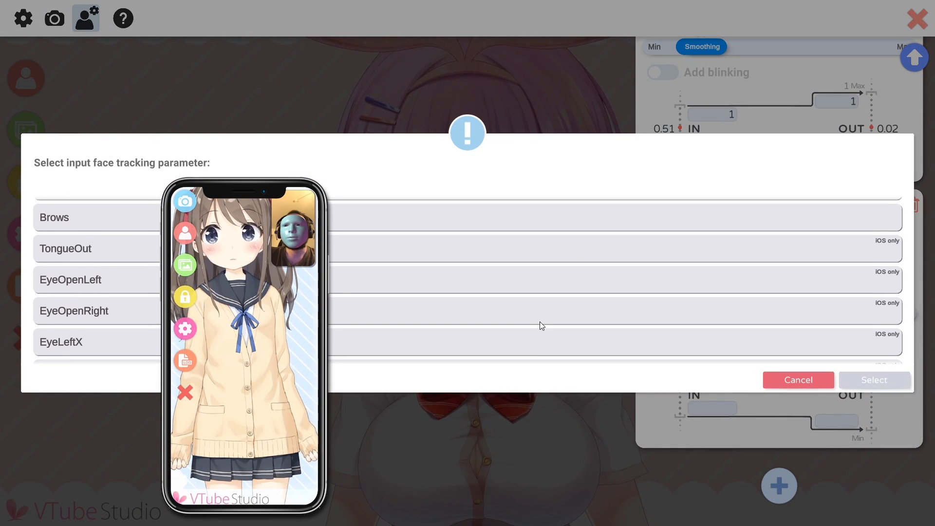
pyautogui.click(706, 249)
pyautogui.click(874, 380)
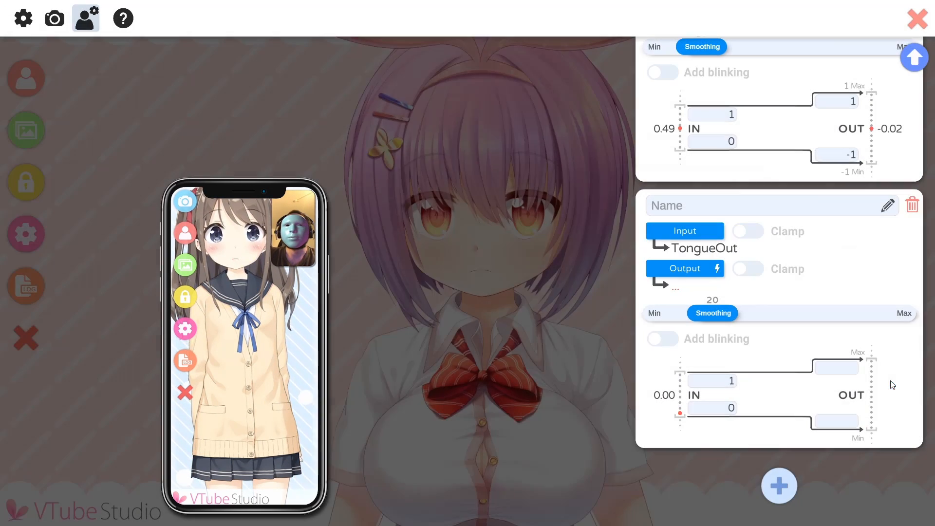
# Assign ParamEyeXDVisible as the output of the new TongueOut mapping and close the settings to check the model
pyautogui.moveTo(703, 313); pyautogui.dragTo(715, 314)
pyautogui.click(688, 266)
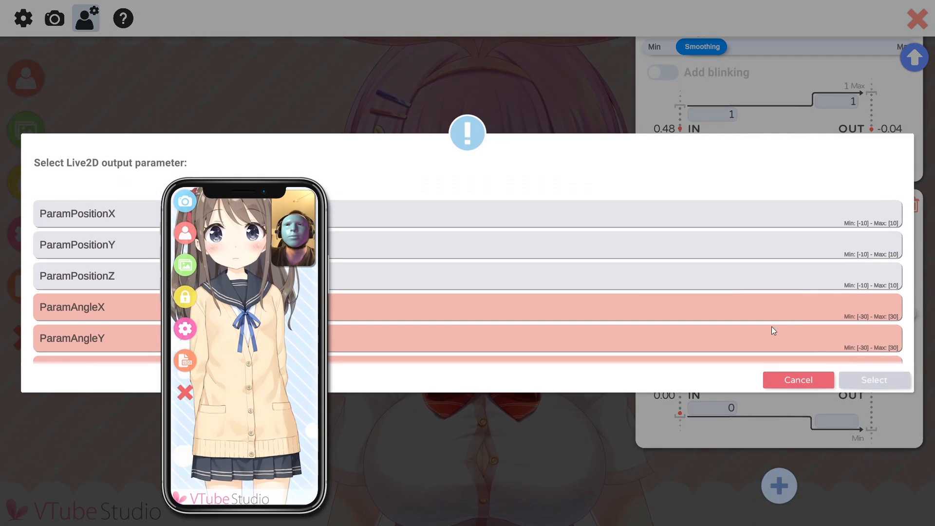
pyautogui.scroll(-4, 772, 327)
pyautogui.scroll(-10, 600, 330)
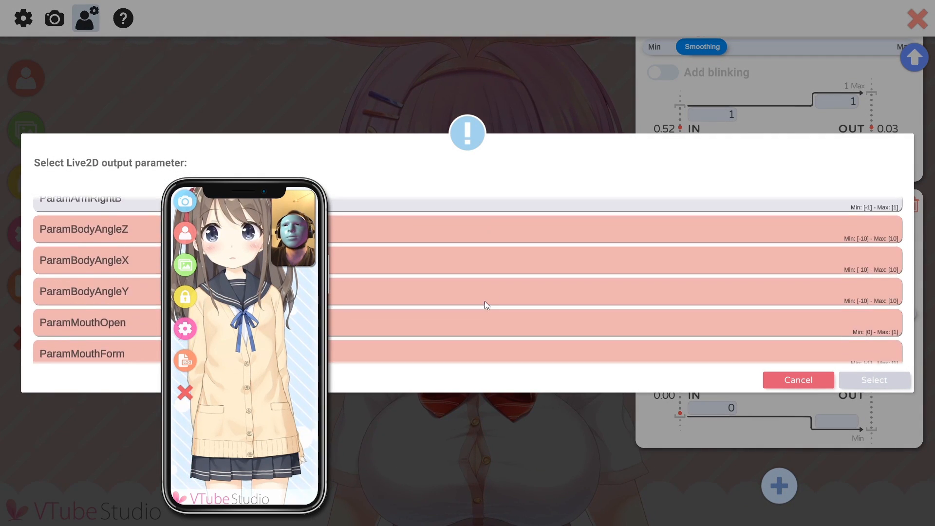
pyautogui.scroll(-1, 471, 299)
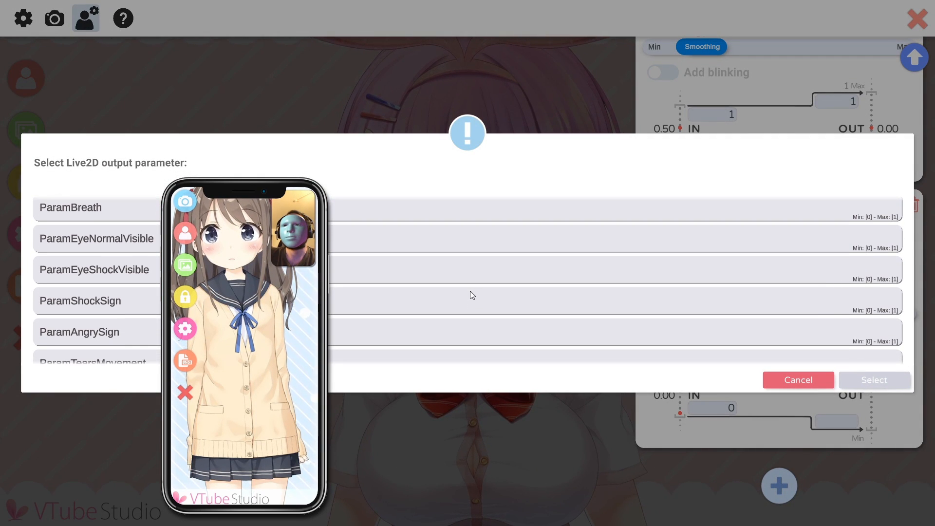
pyautogui.scroll(-2, 469, 271)
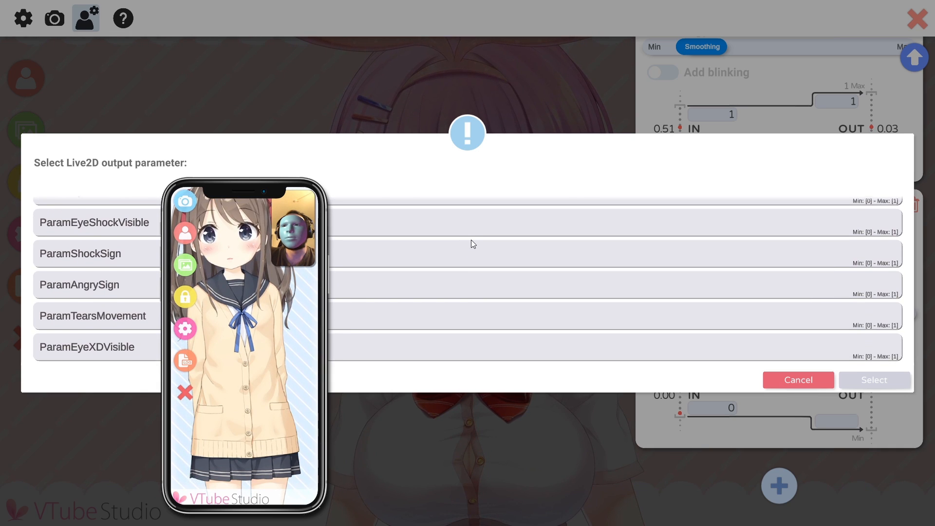
pyautogui.scroll(-1, 463, 273)
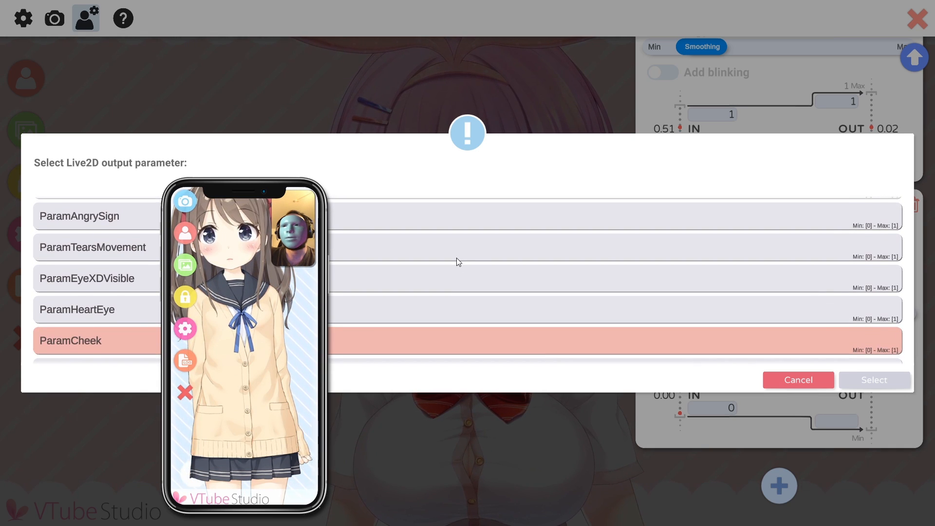
pyautogui.click(454, 279)
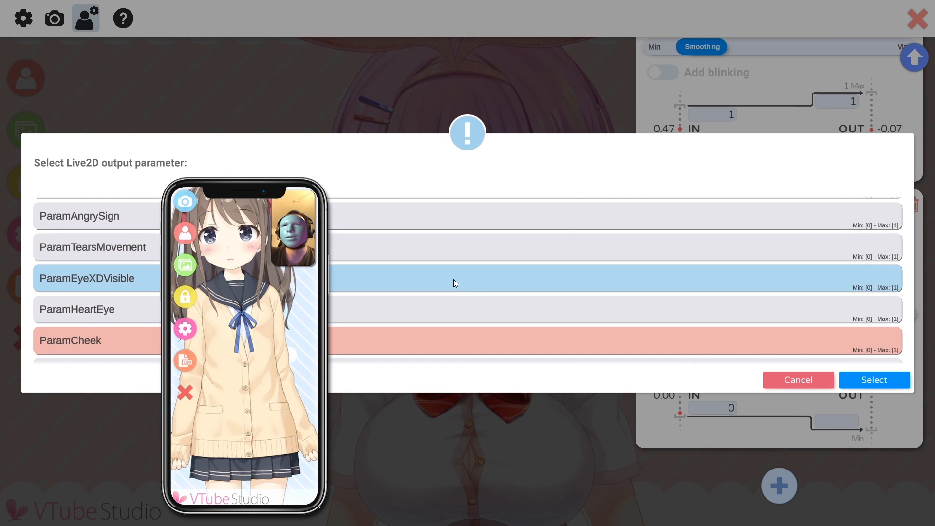
pyautogui.click(880, 380)
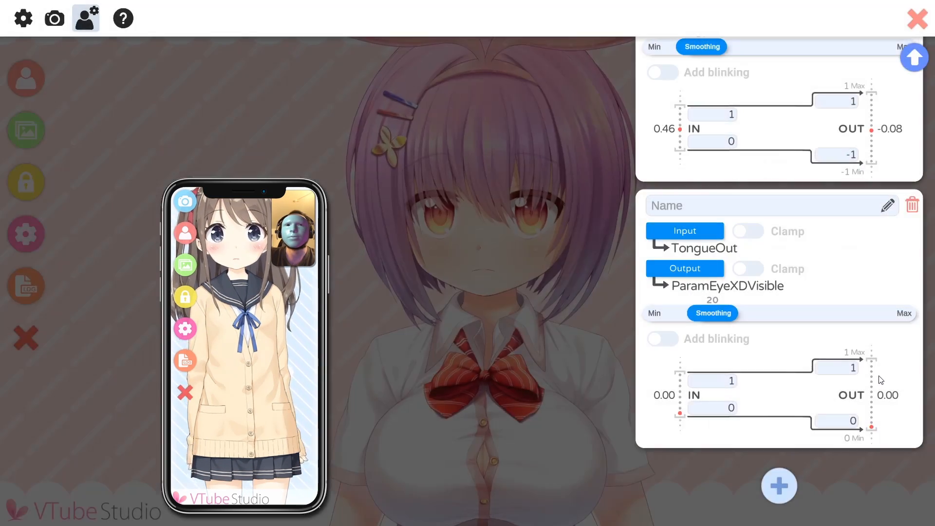
pyautogui.click(910, 24)
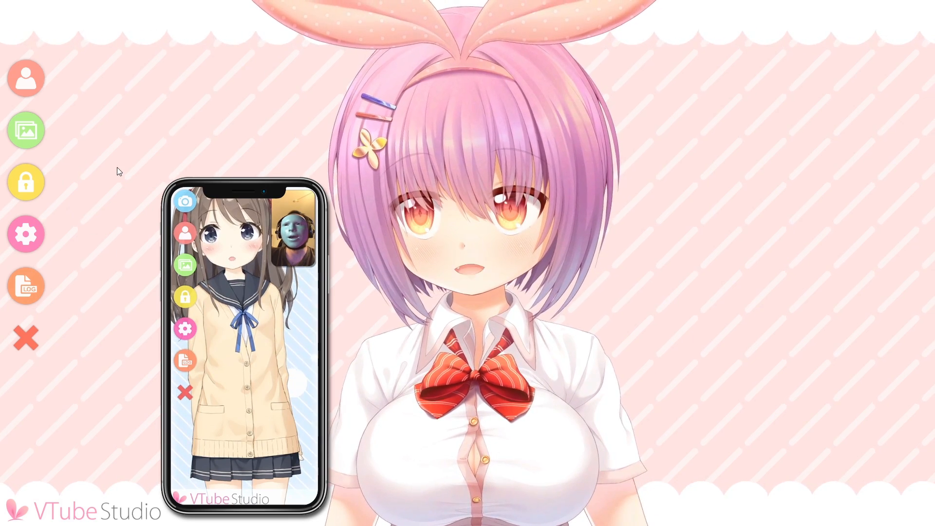
# Reopen the model settings and add a second parameter mapping at the end of the list with TongueOut as its input
pyautogui.click(25, 232)
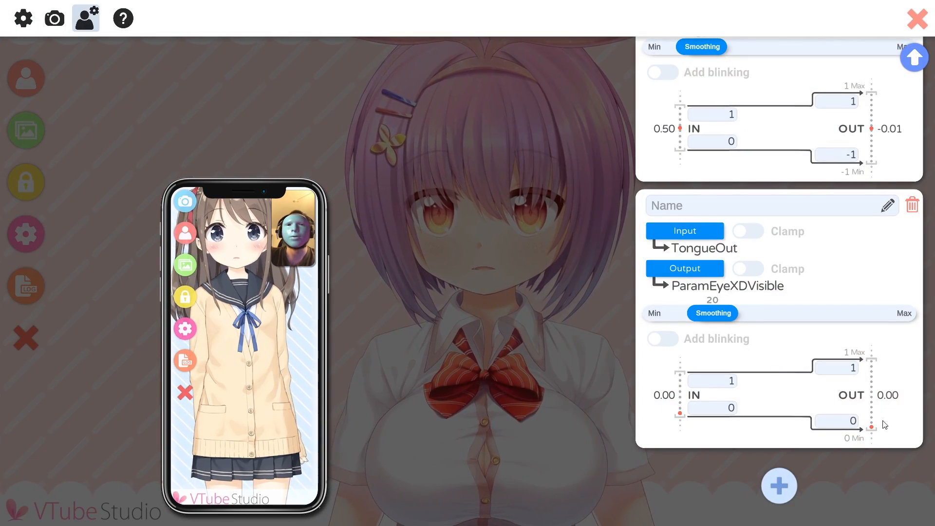
pyautogui.click(780, 485)
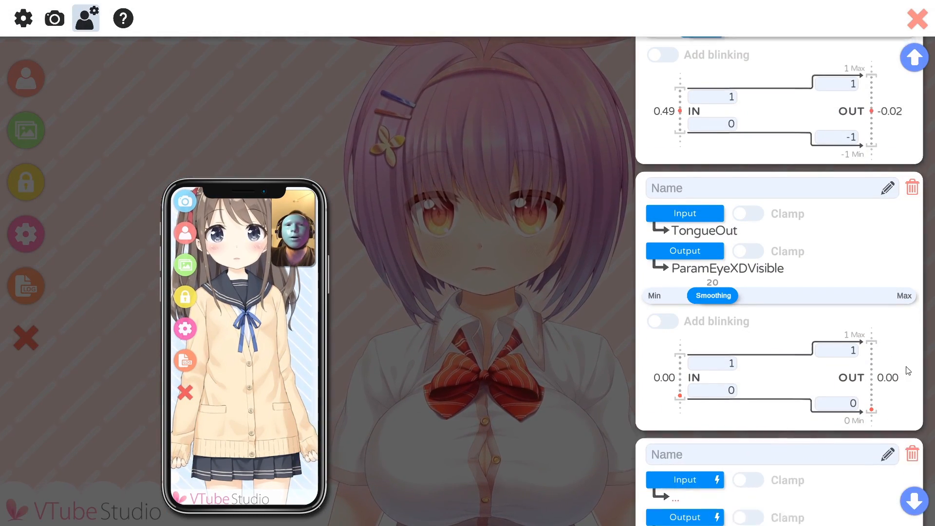
pyautogui.click(676, 264)
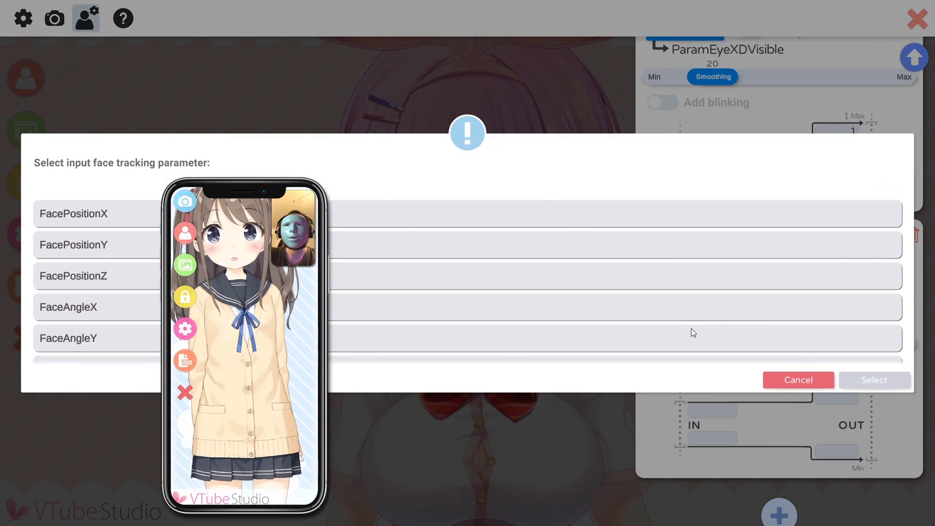
pyautogui.scroll(-5, 691, 316)
pyautogui.scroll(1, 692, 292)
pyautogui.scroll(-1, 689, 287)
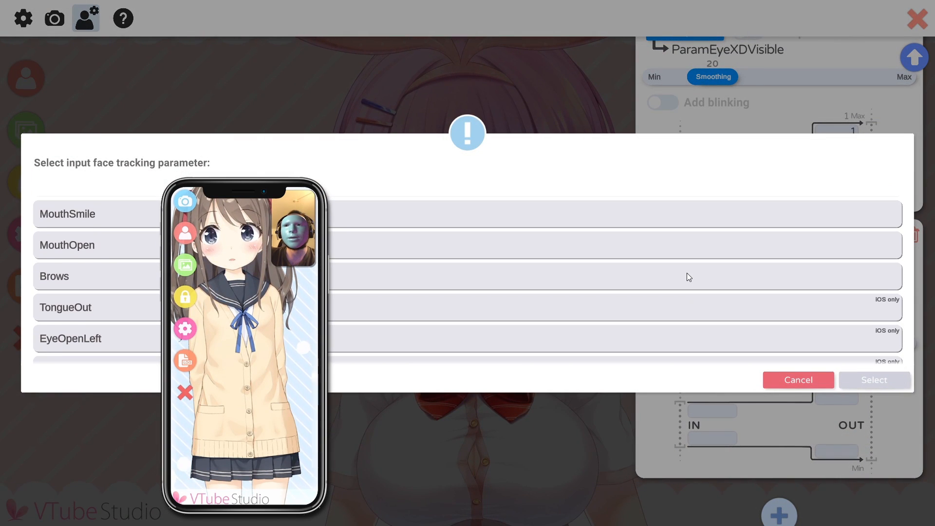
pyautogui.scroll(-1, 687, 273)
pyautogui.click(608, 296)
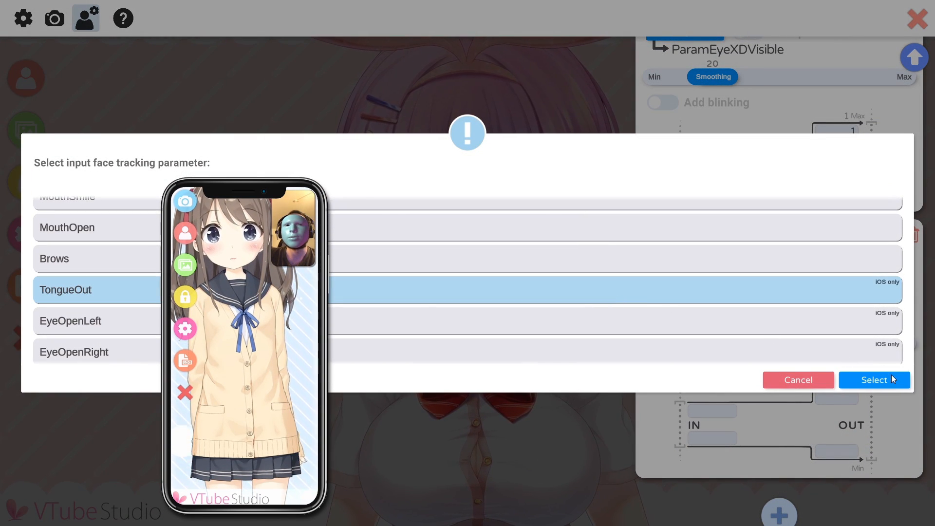
pyautogui.click(886, 382)
# Assign ParamEyeNormalVisible as the output of the second TongueOut mapping
pyautogui.click(711, 305)
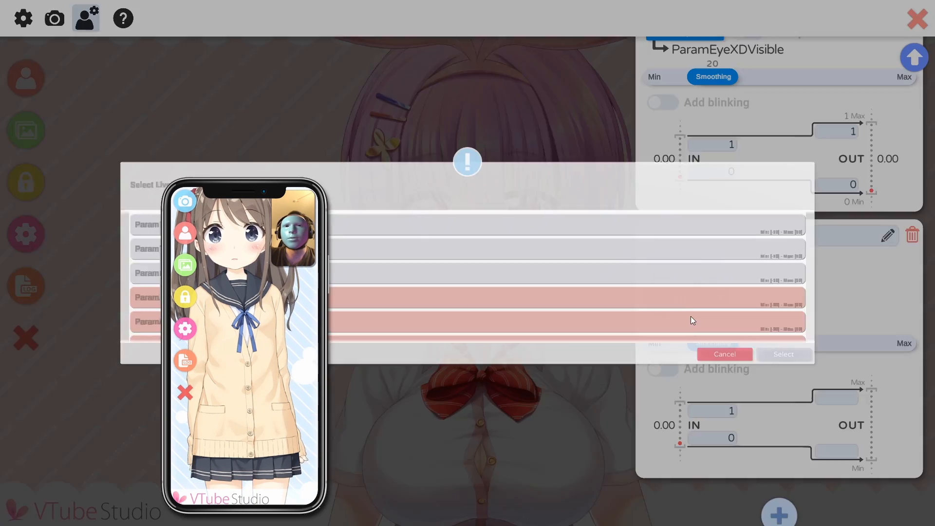
pyautogui.scroll(-10, 676, 321)
pyautogui.scroll(-5, 356, 285)
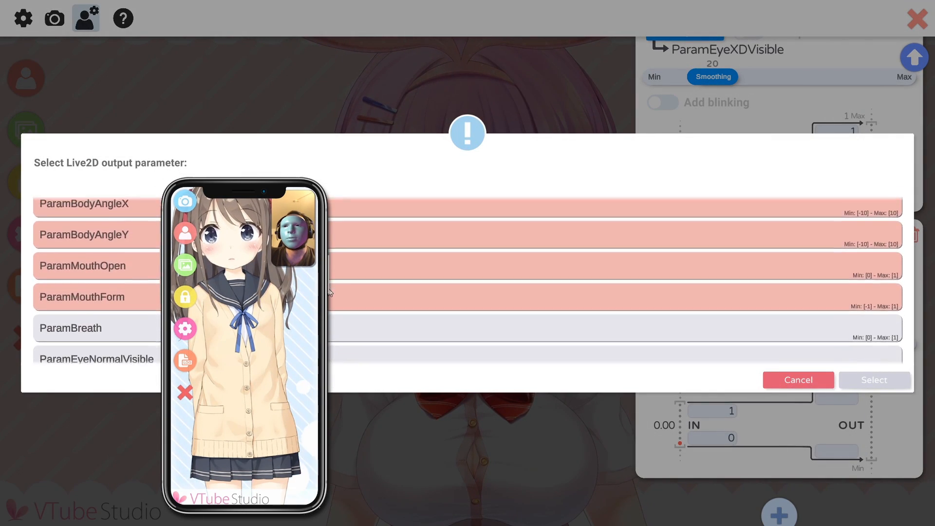
pyautogui.click(356, 282)
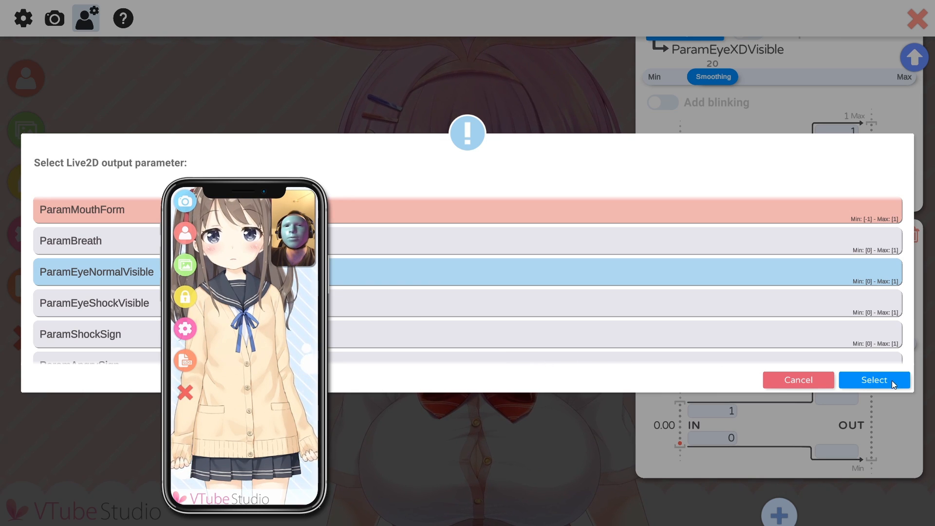
pyautogui.click(862, 382)
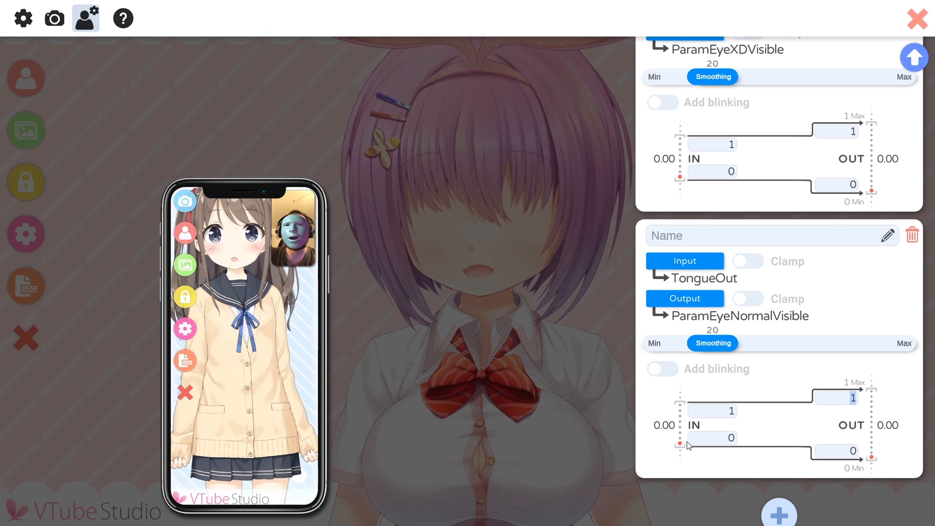
# Invert the ParamEyeNormalVisible mapping's output range with an upper value of 0 and a lower value of 1, and close the settings
pyautogui.click(870, 455)
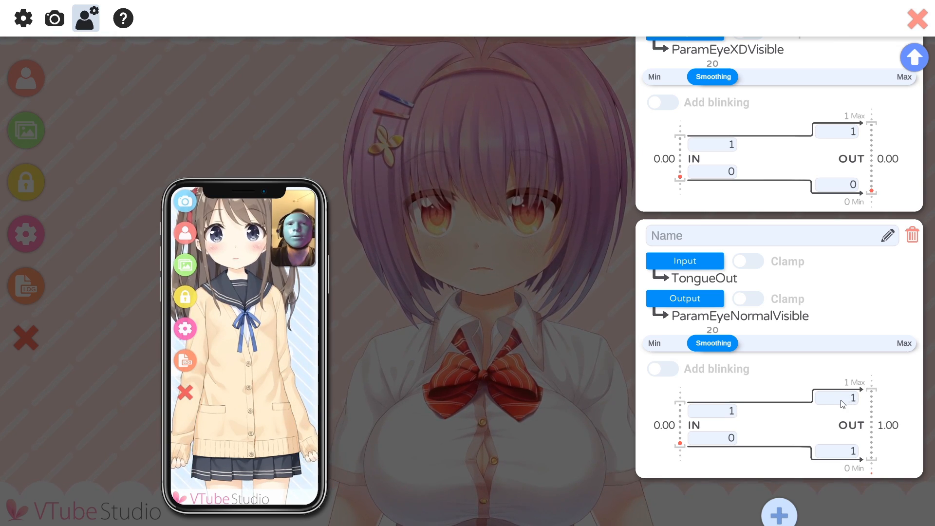
pyautogui.click(842, 403)
pyautogui.write('0')
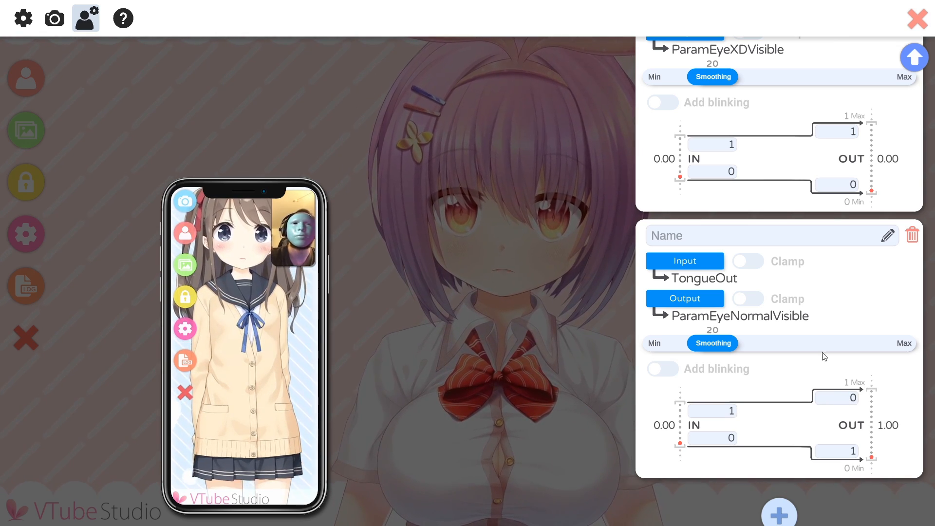
pyautogui.click(916, 23)
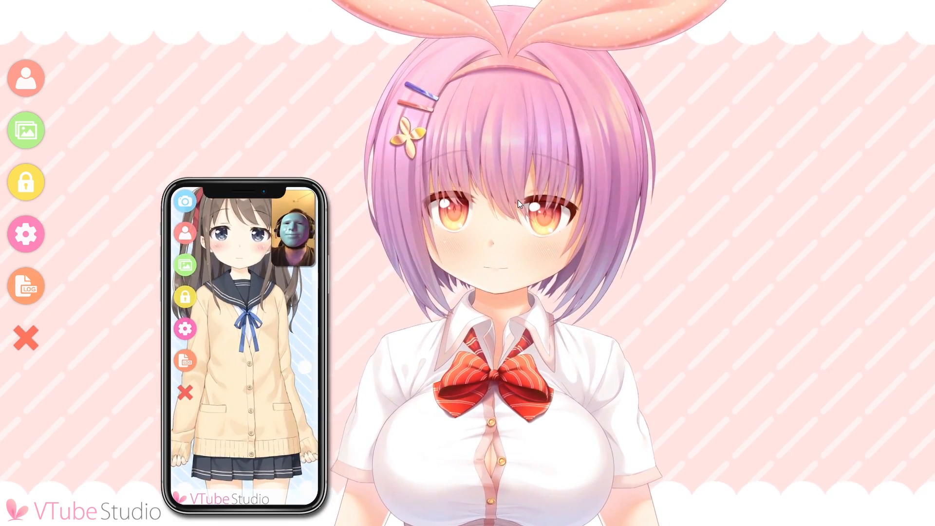
pyautogui.moveTo(458, 233); pyautogui.dragTo(512, 195)
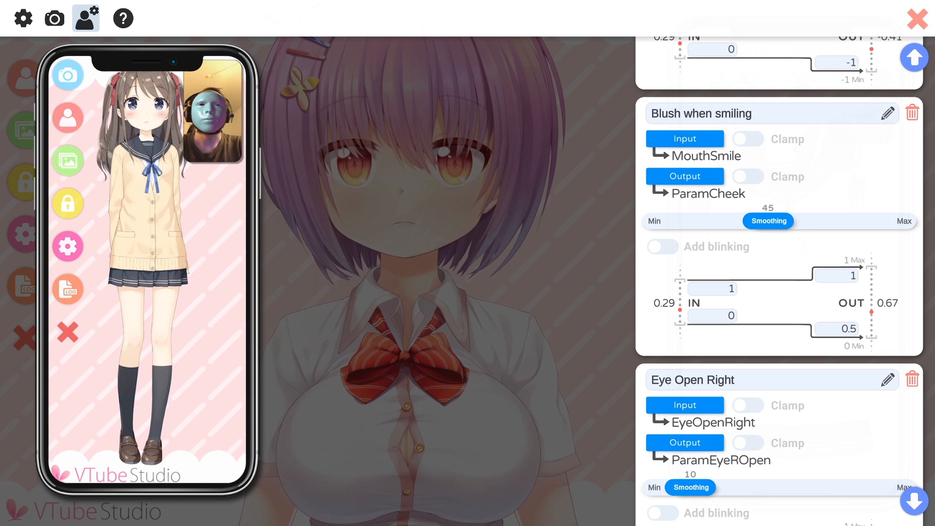
pyautogui.scroll(-1, 862, 383)
pyautogui.scroll(-3, 862, 384)
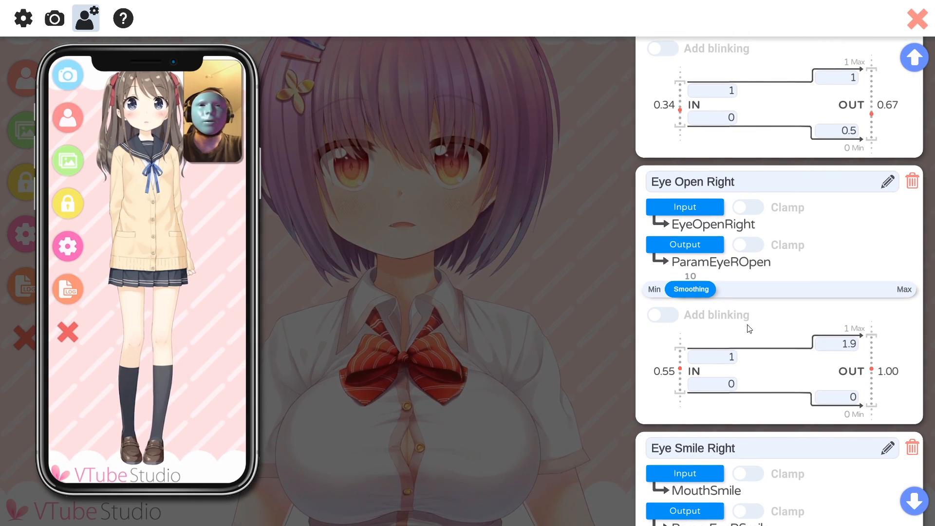
pyautogui.click(723, 315)
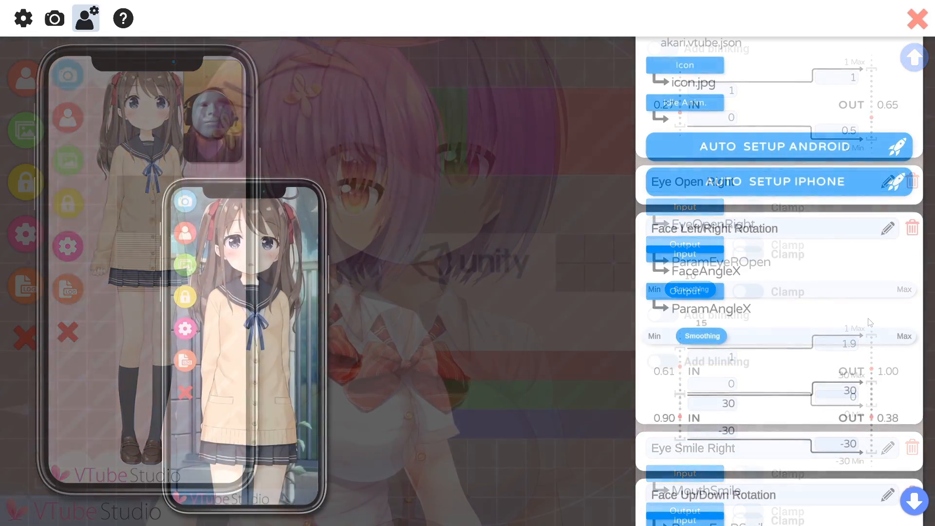
# Set the idle animation of the Akari Test model to Idle
pyautogui.scroll(3, 837, 219)
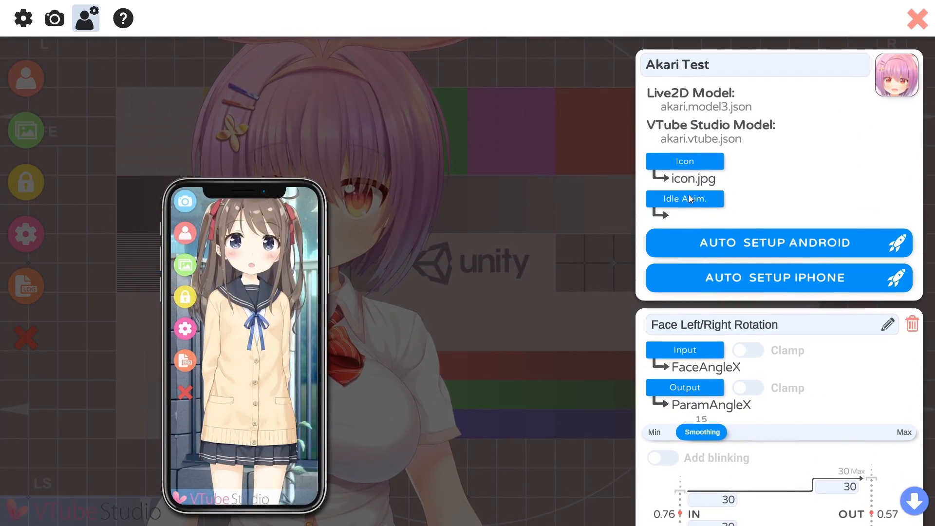
pyautogui.click(690, 198)
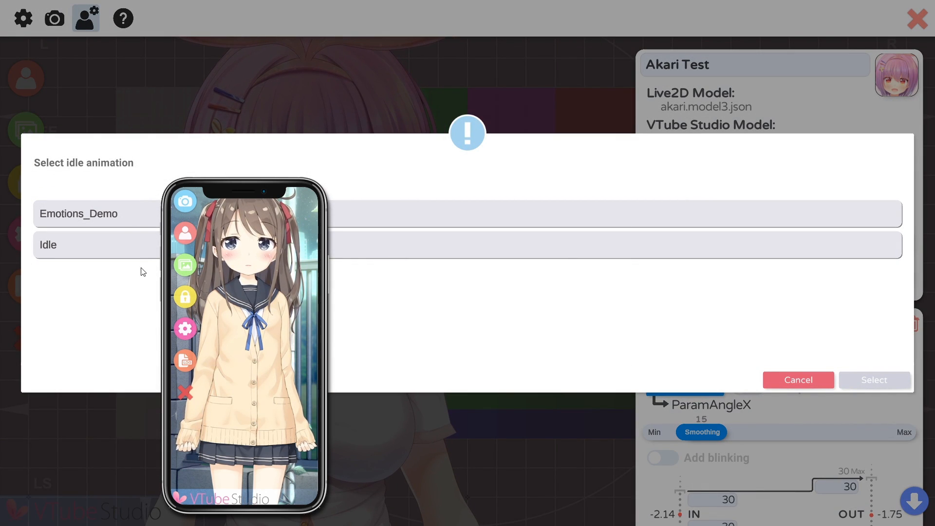
pyautogui.click(112, 249)
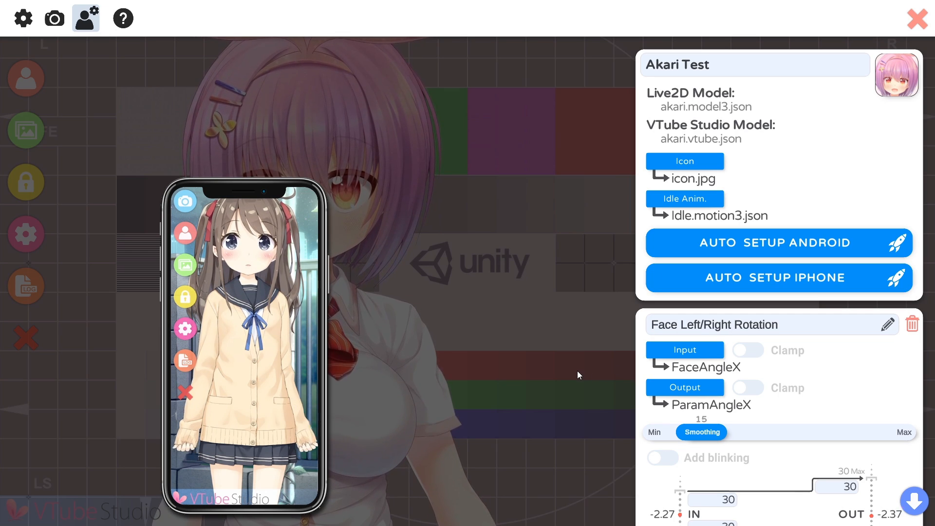
# Close the model settings and hide the round menu buttons so only the model and background show
pyautogui.click(910, 24)
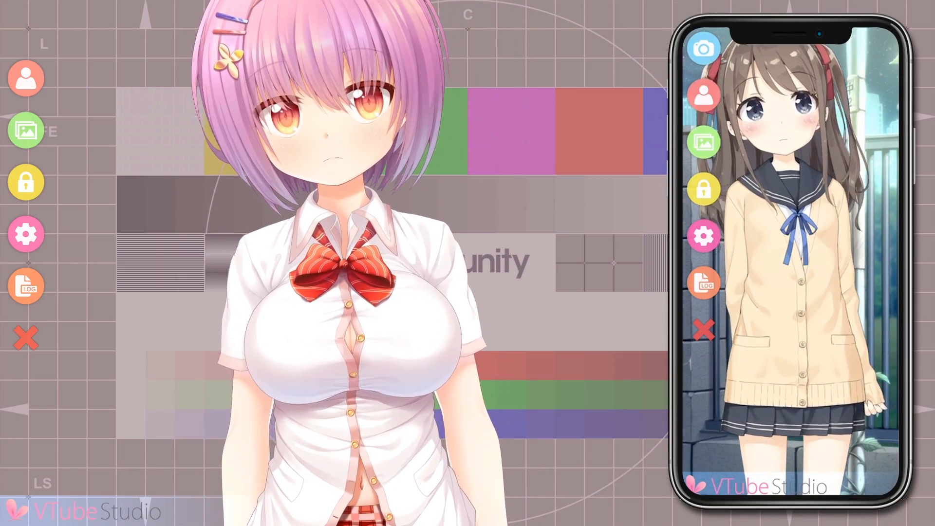
pyautogui.click(18, 340)
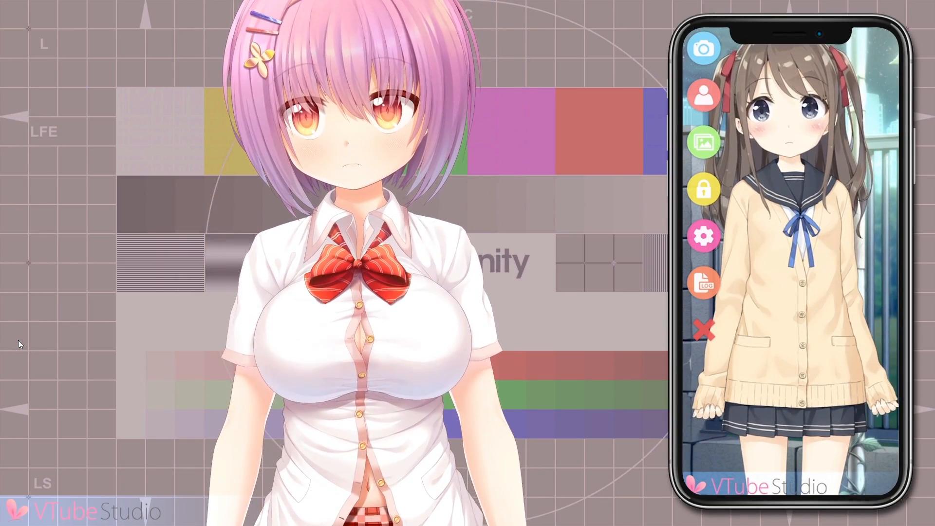
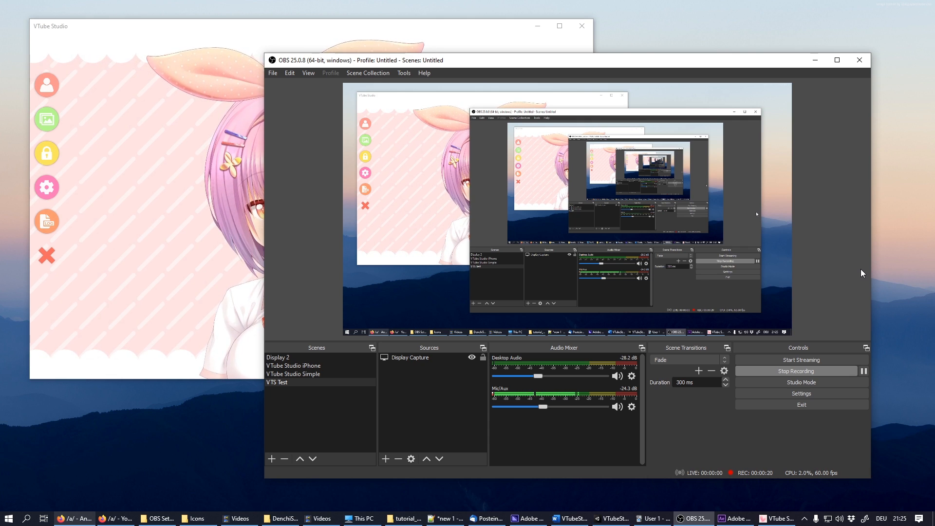
# Switch to VTube Studio and cycle through the backgrounds to the solid colour one with its colour picker at #00FF00
pyautogui.click(103, 157)
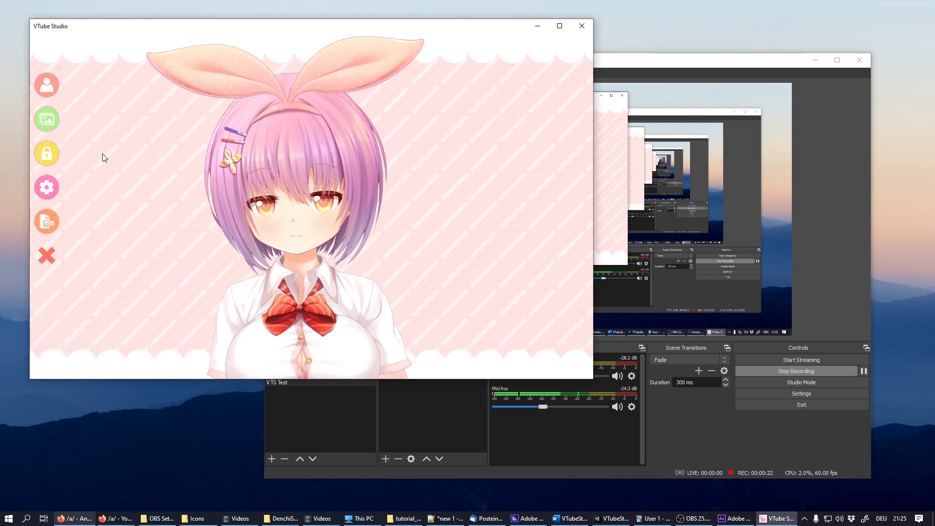
pyautogui.click(46, 117)
pyautogui.click(46, 118)
pyautogui.click(46, 118)
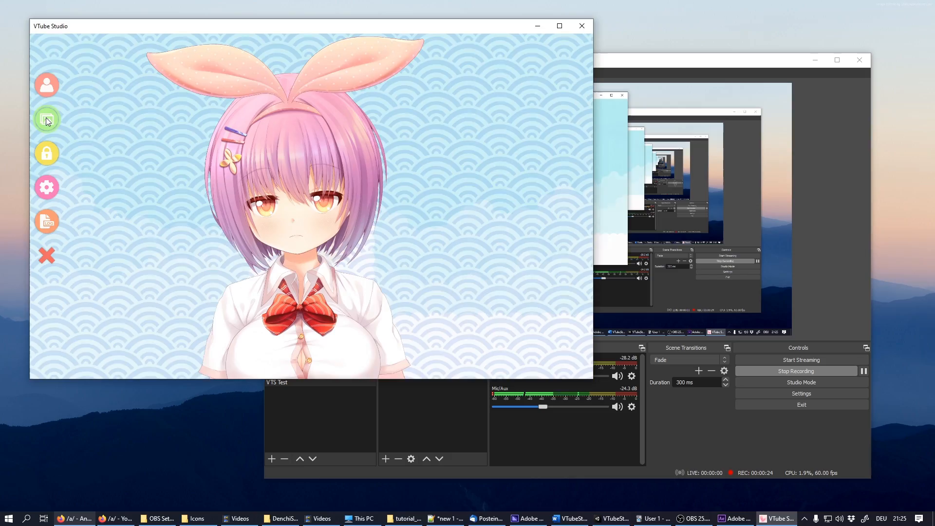
pyautogui.click(46, 119)
pyautogui.click(46, 119)
pyautogui.click(46, 119)
pyautogui.click(46, 119)
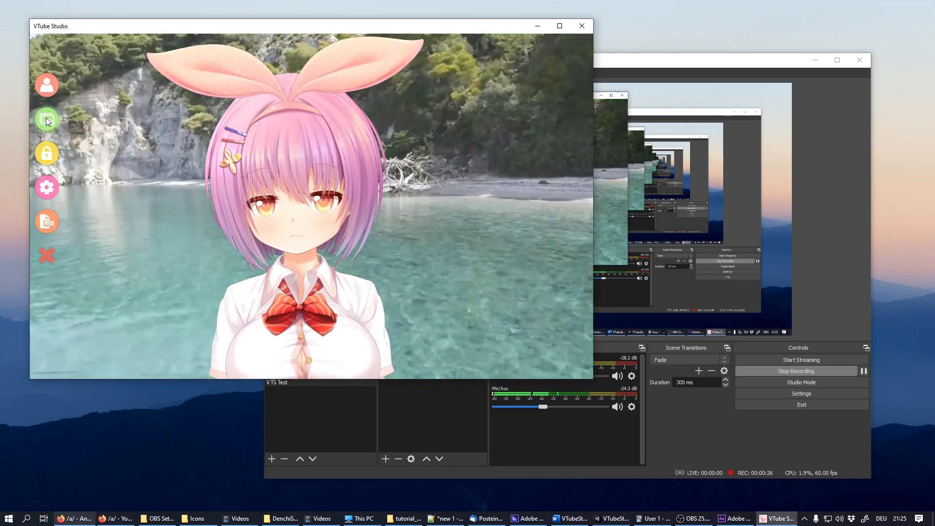
pyautogui.click(47, 119)
pyautogui.click(47, 119)
pyautogui.click(46, 119)
pyautogui.click(46, 118)
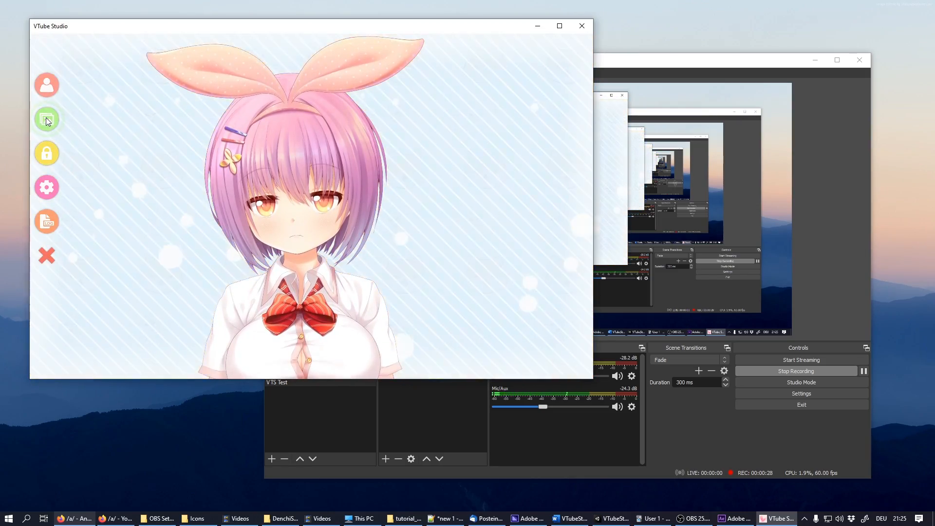
pyautogui.click(46, 119)
pyautogui.click(47, 118)
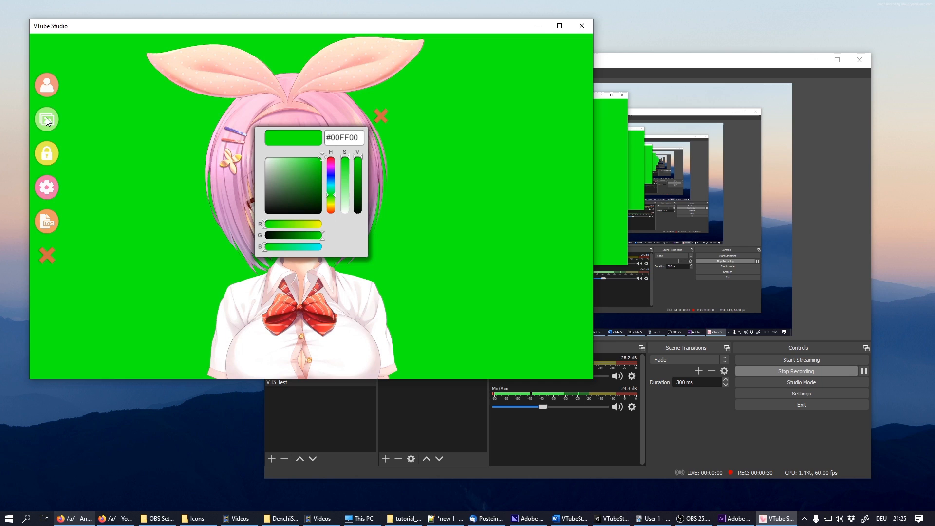
pyautogui.moveTo(287, 236); pyautogui.dragTo(338, 238)
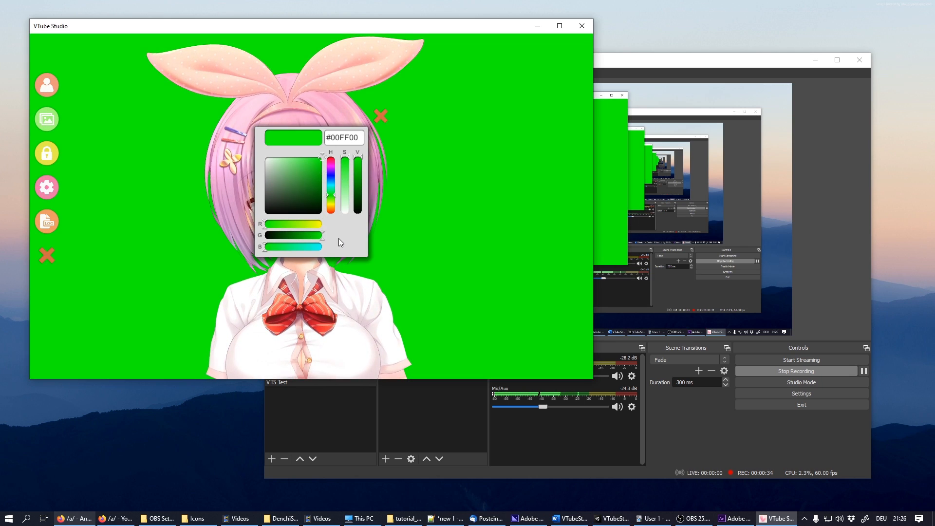
# Close the background colour picker and, in OBS, add a new Game Capture source named VTS to the VTS Test scene
pyautogui.click(381, 116)
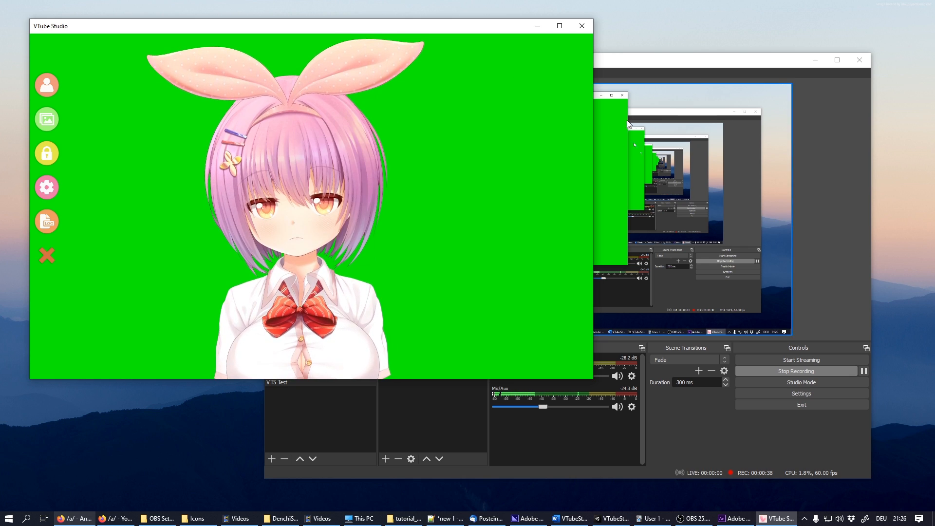
pyautogui.click(684, 58)
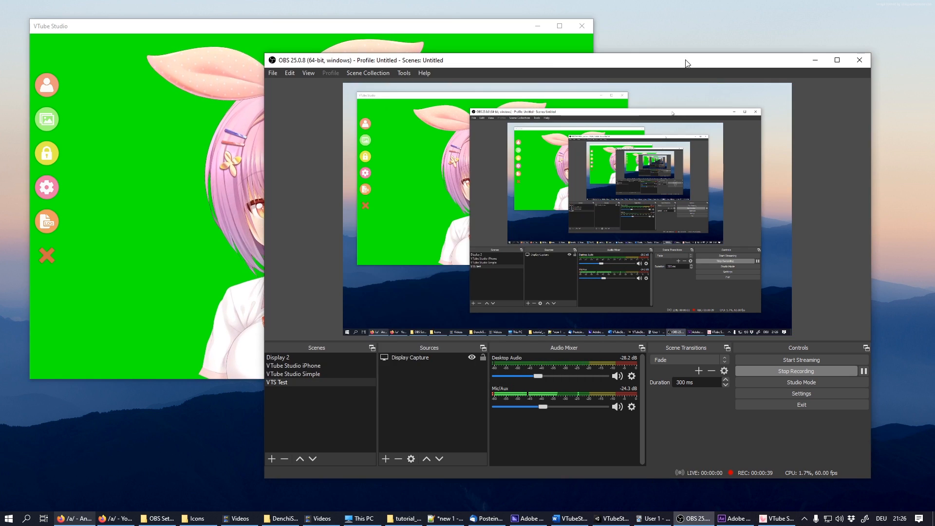
pyautogui.click(384, 459)
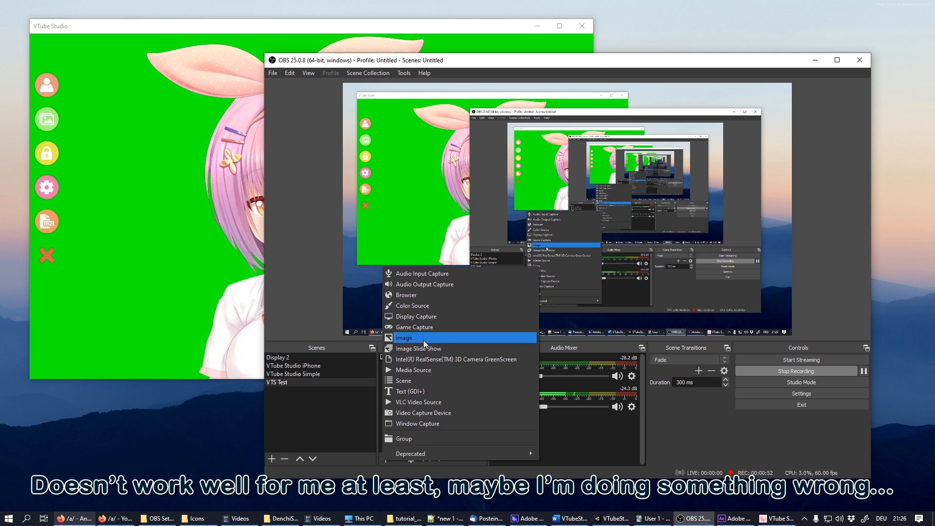
pyautogui.click(430, 328)
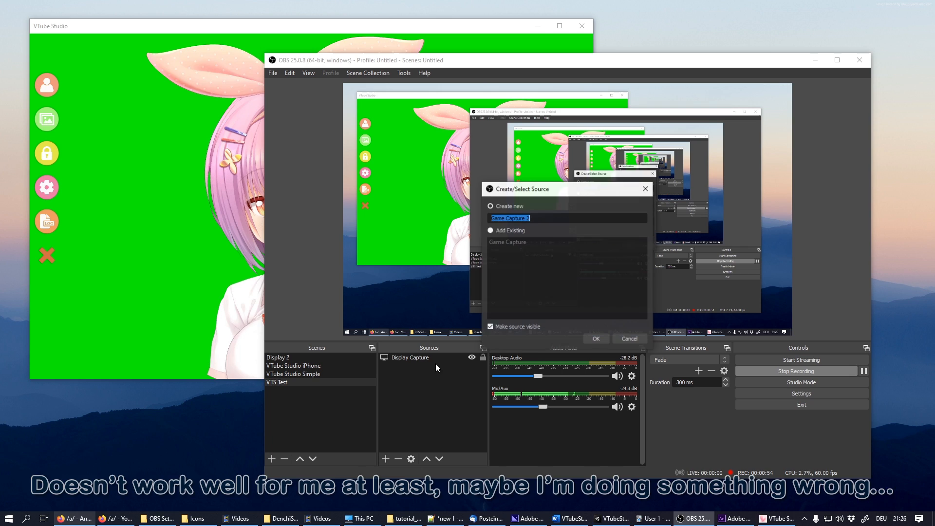
pyautogui.write('VTS')
pyautogui.click(601, 343)
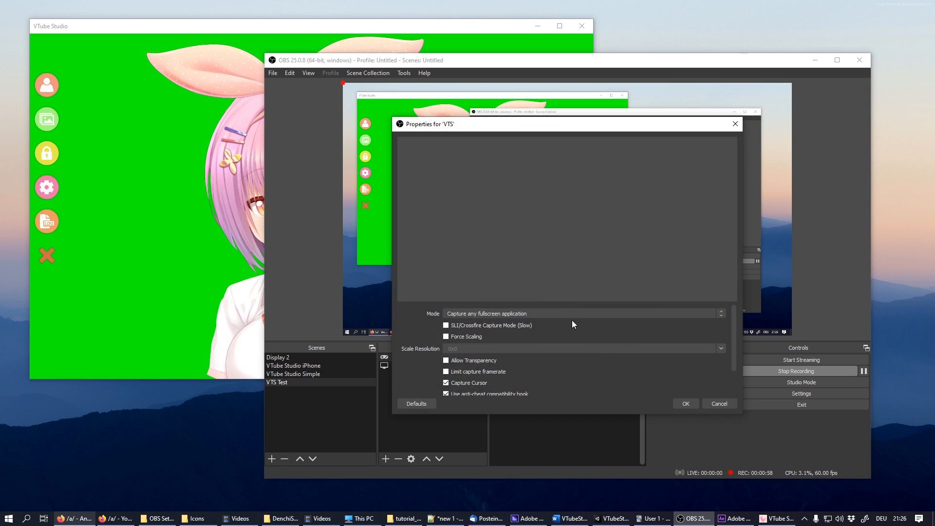
# Set the VTS source to capture the specific window [VTube Studio.exe]: VTube Studio and accept its properties
pyautogui.click(562, 312)
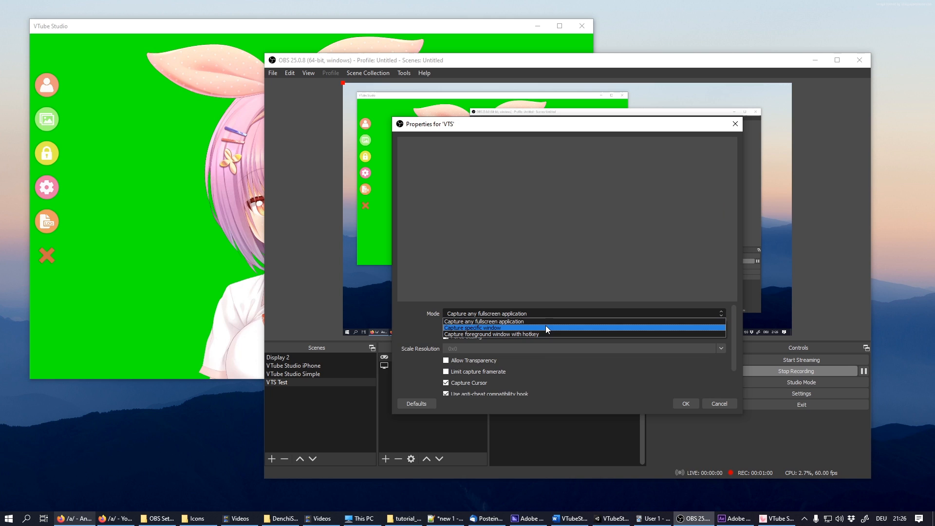
pyautogui.click(546, 326)
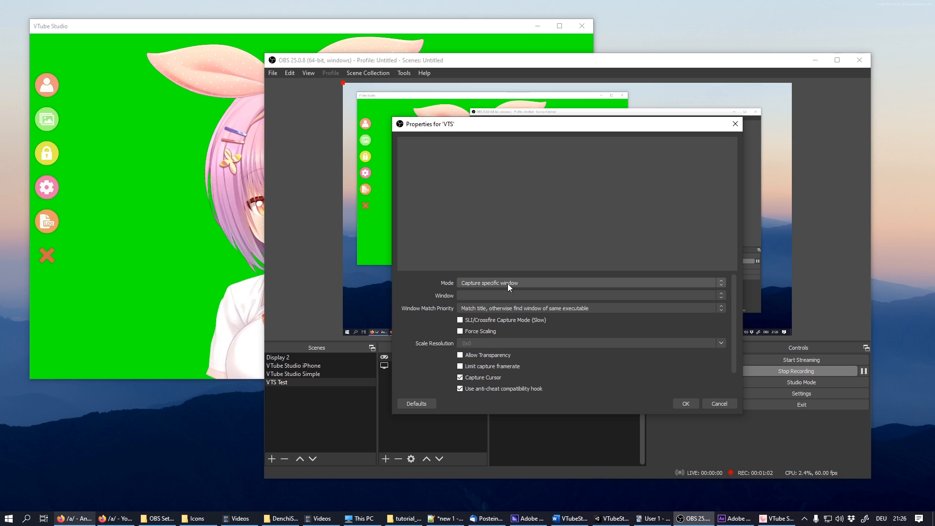
pyautogui.click(499, 295)
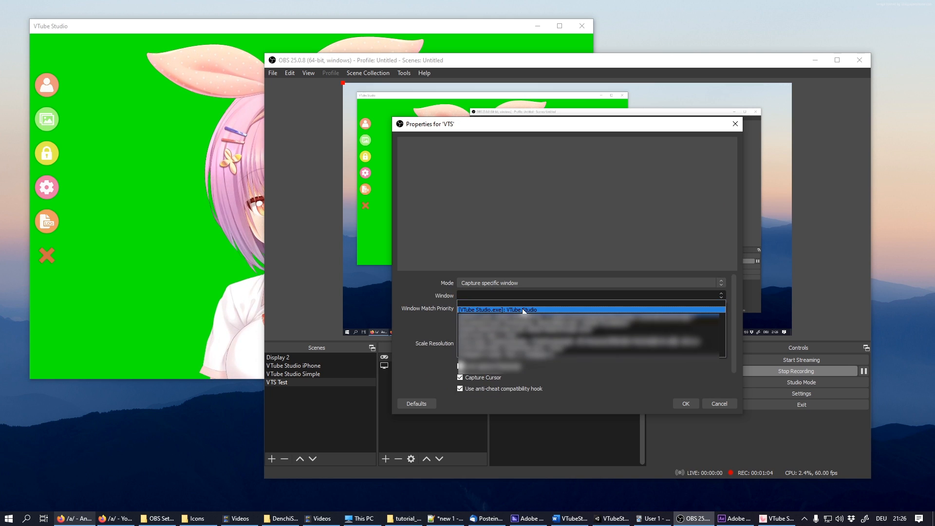
pyautogui.click(522, 308)
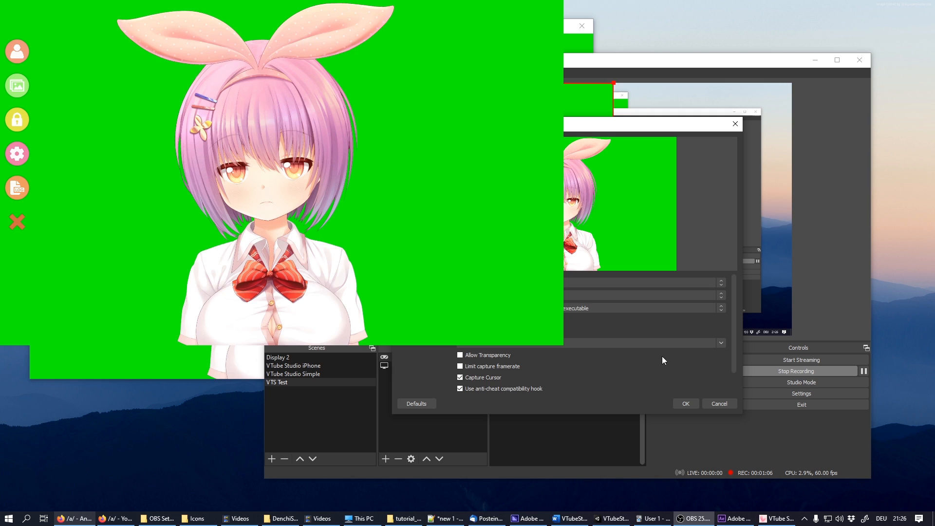
pyautogui.click(686, 405)
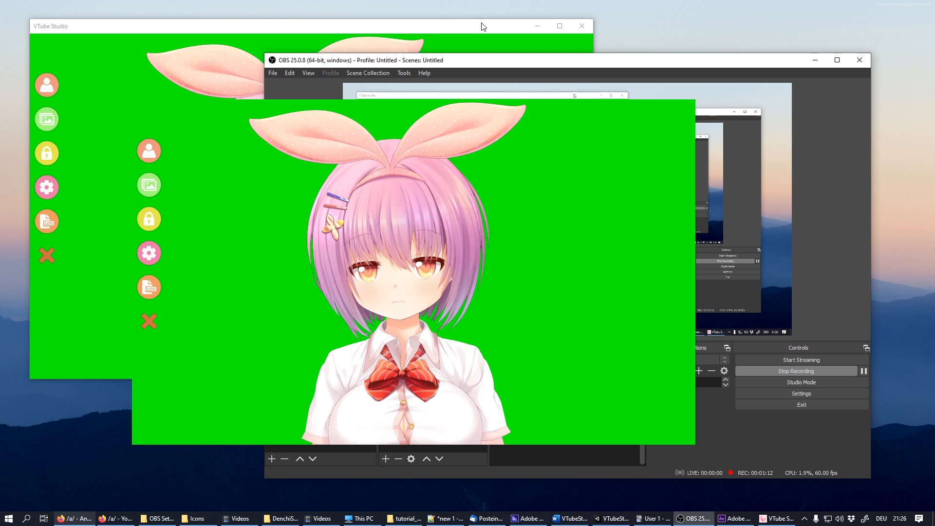
# Test the game capture by moving the VTube Studio window, minimising and restoring it, and placing it partly off screen
pyautogui.moveTo(480, 26); pyautogui.dragTo(487, 33)
pyautogui.click(547, 32)
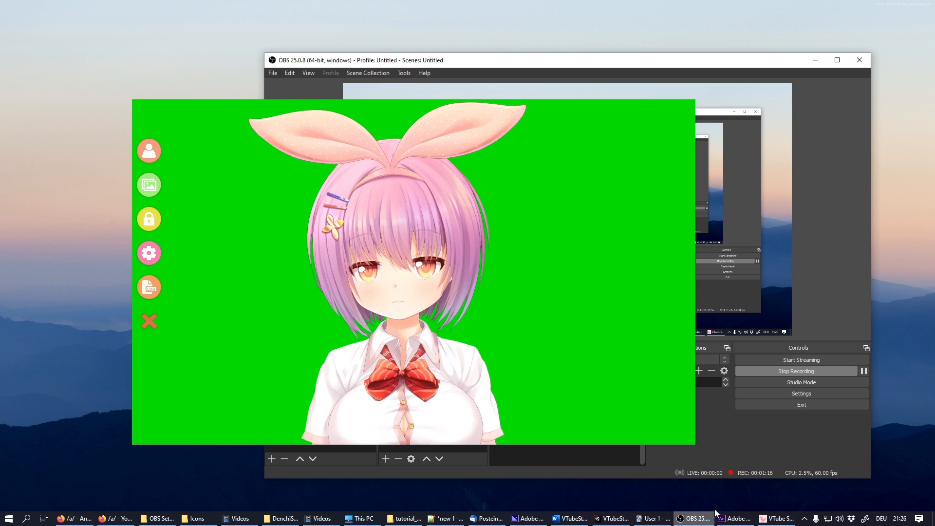
pyautogui.click(778, 518)
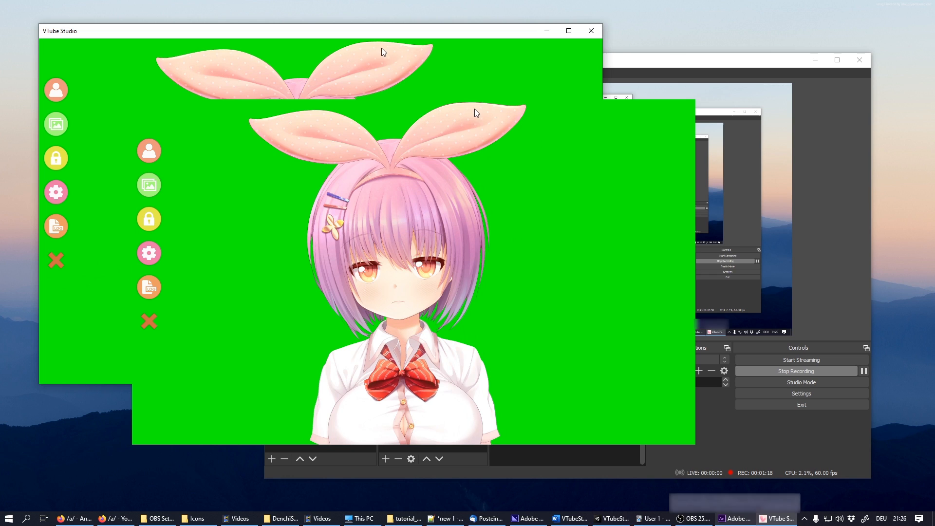
pyautogui.moveTo(341, 30); pyautogui.dragTo(934, 97)
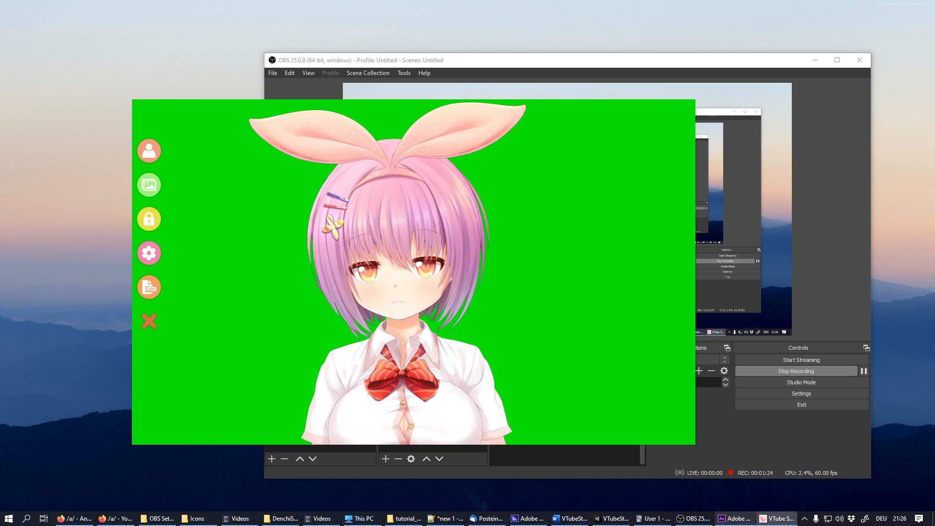
pyautogui.moveTo(934, 97); pyautogui.dragTo(251, 68)
# Hide VTube Studio's round menu buttons so they do not show in the capture, and return to OBS
pyautogui.click(672, 62)
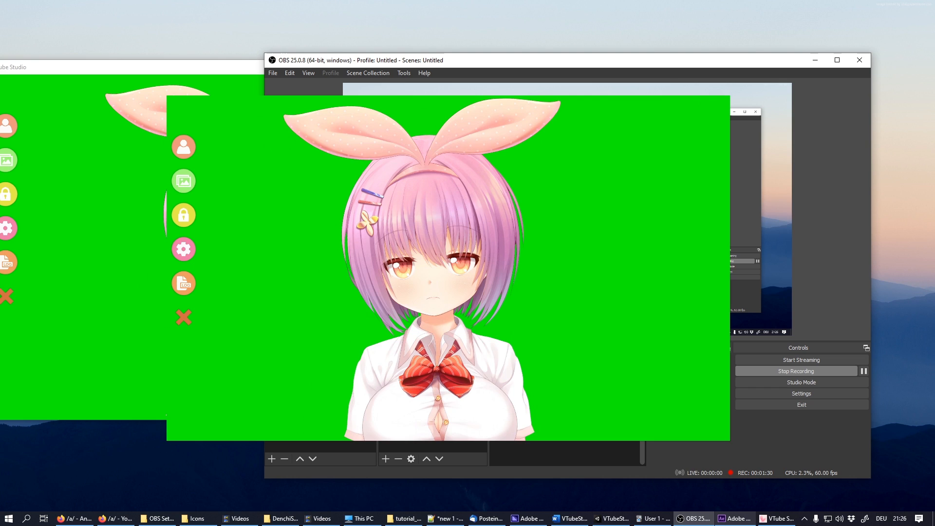
pyautogui.click(7, 298)
pyautogui.click(661, 67)
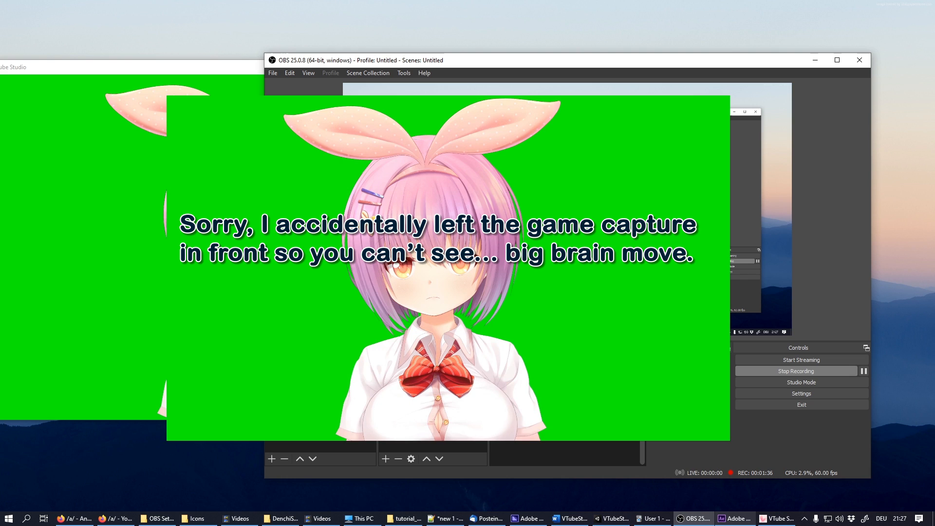
# Add a Chroma Key filter to the VTS source and move the VTube Studio window off the visible desktop
pyautogui.click(438, 342)
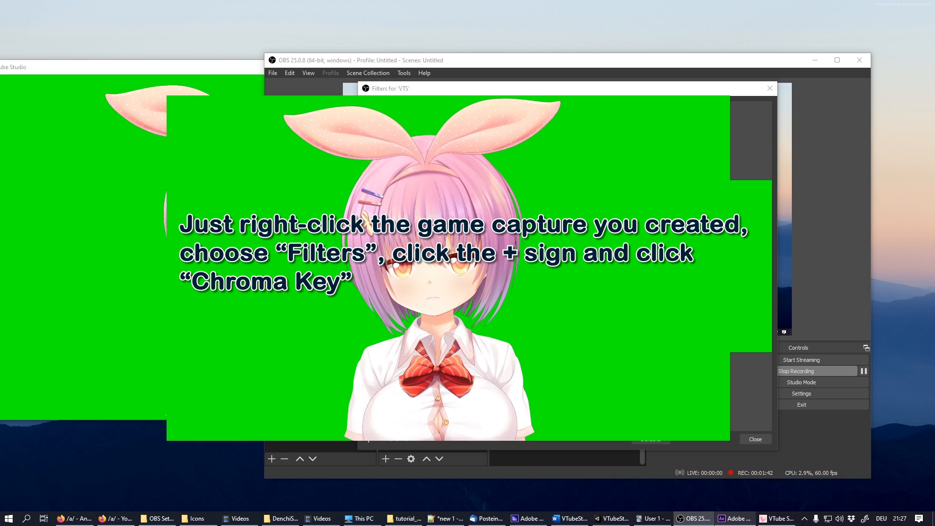
pyautogui.click(545, 290)
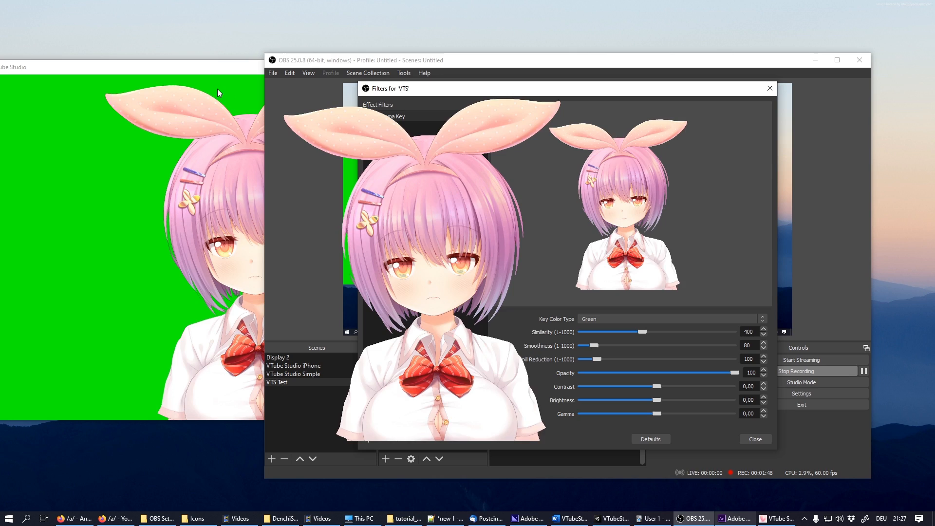
pyautogui.click(203, 69)
pyautogui.moveTo(204, 67); pyautogui.dragTo(934, 1)
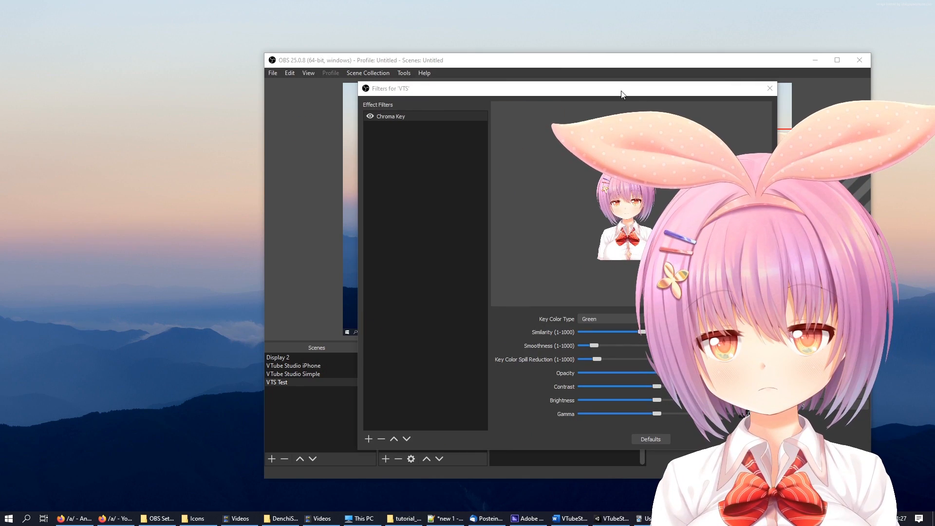
# Enlarge the VTS filters window, lower the Chroma Key's Similarity to about one third of its range, and close the filters
pyautogui.moveTo(621, 94); pyautogui.dragTo(318, 12)
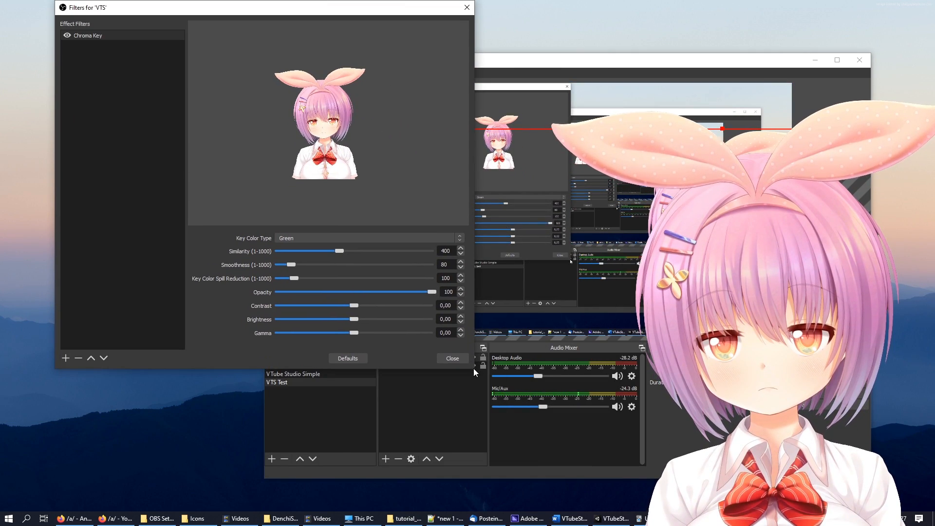
pyautogui.moveTo(481, 363); pyautogui.dragTo(865, 511)
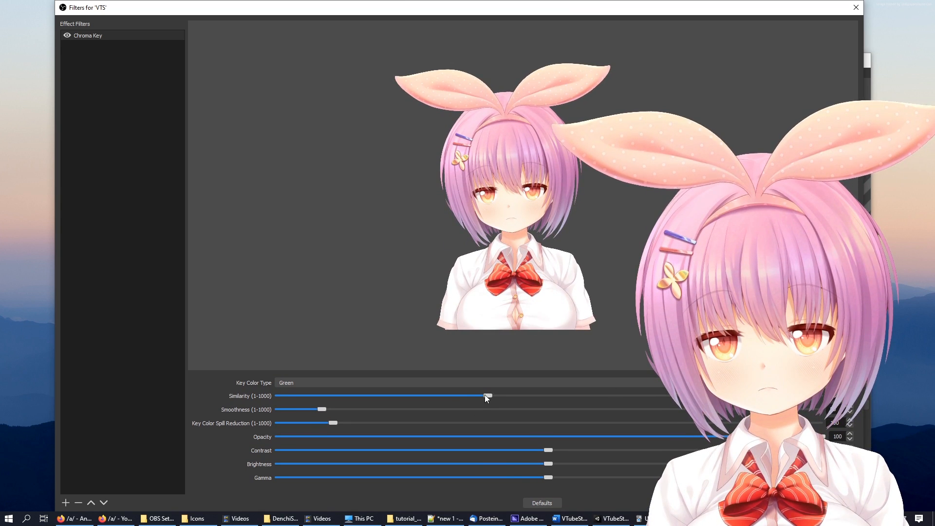
pyautogui.moveTo(472, 397)
pyautogui.mouseDown()
pyautogui.moveTo(445, 399)
pyautogui.moveTo(460, 401)
pyautogui.mouseUp()
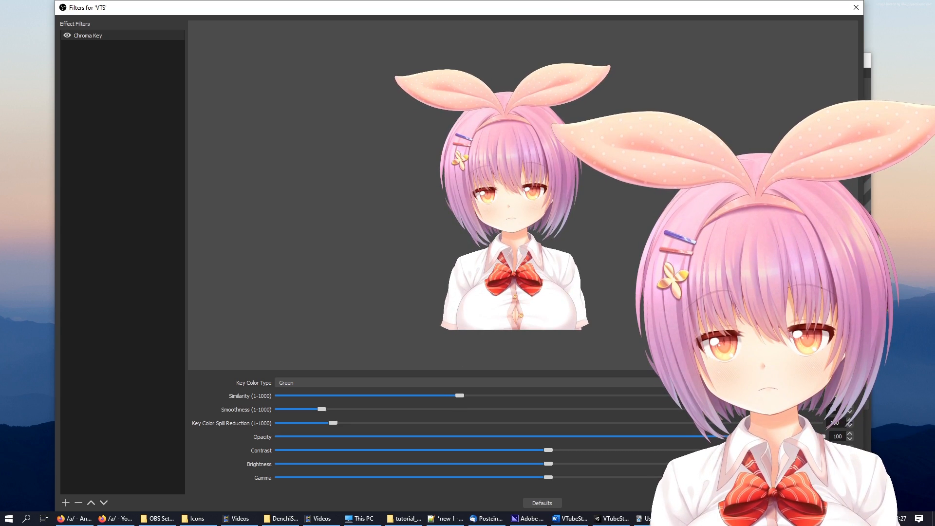
pyautogui.press('Escape')
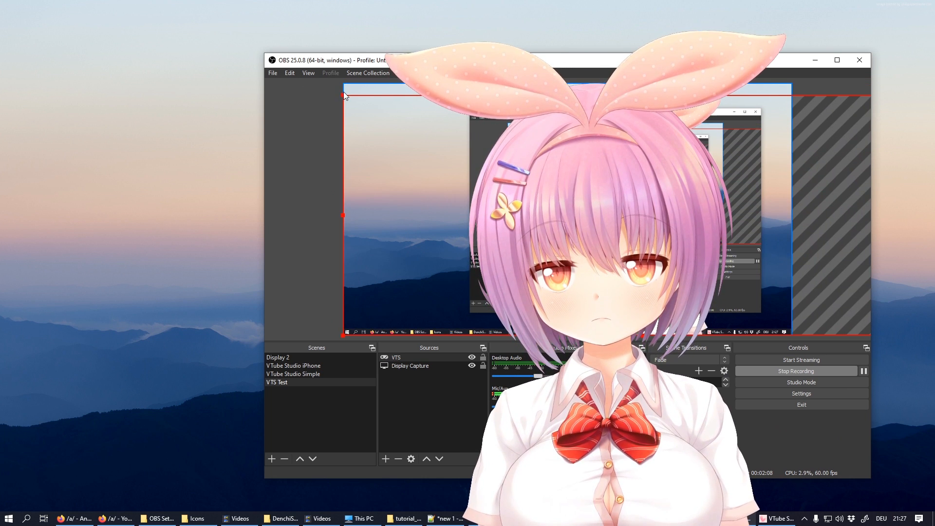
# Resize and reposition the keyed VTS capture over the Display Capture in the OBS preview
pyautogui.moveTo(344, 92); pyautogui.dragTo(326, 84)
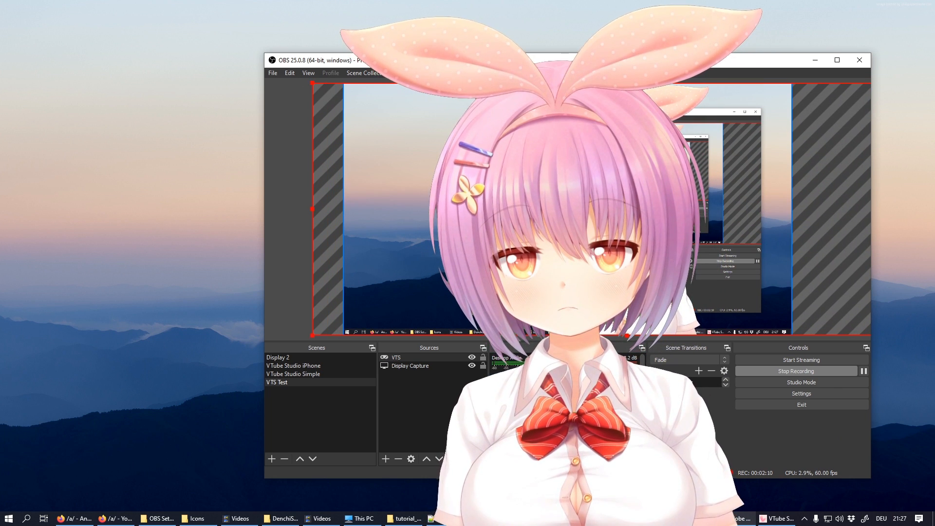
pyautogui.moveTo(648, 209); pyautogui.dragTo(687, 210)
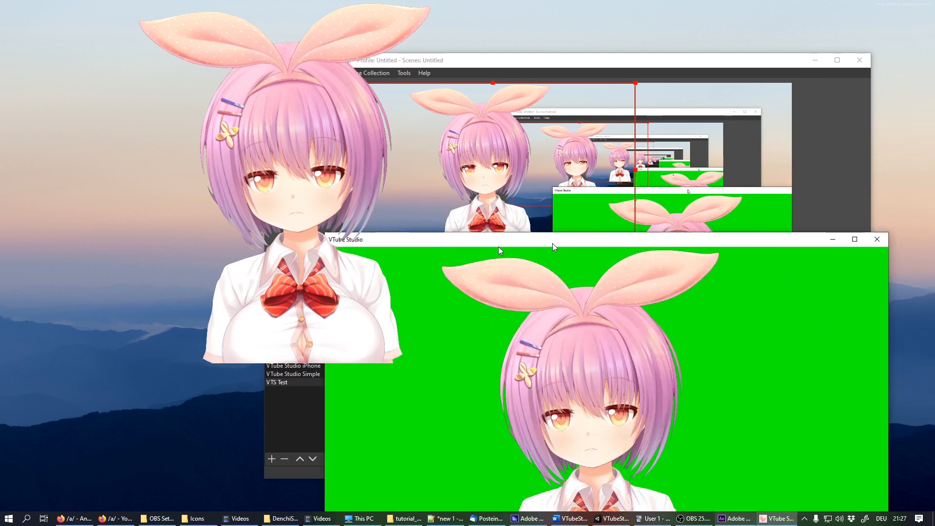
# Bring the VTube Studio window fully into view, start the server in its connection settings, and hide the menu buttons
pyautogui.moveTo(498, 244); pyautogui.dragTo(434, 77)
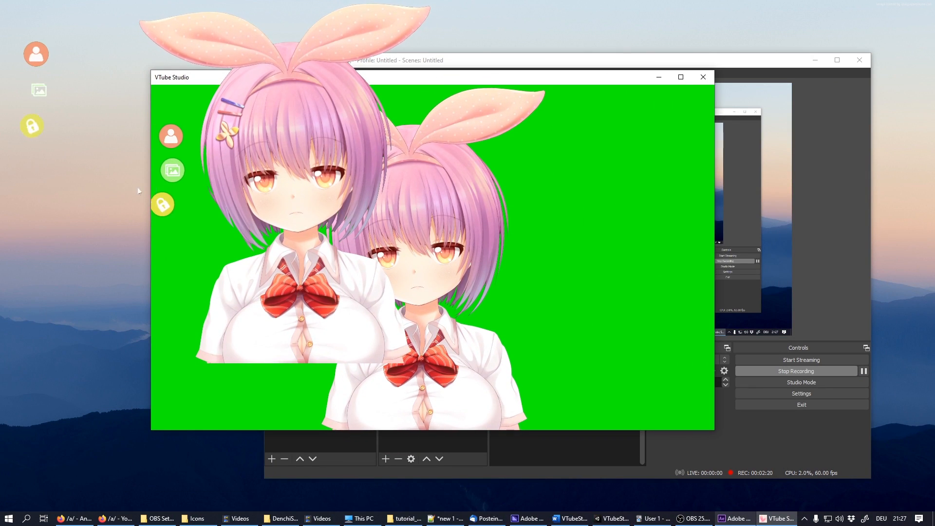
pyautogui.click(168, 238)
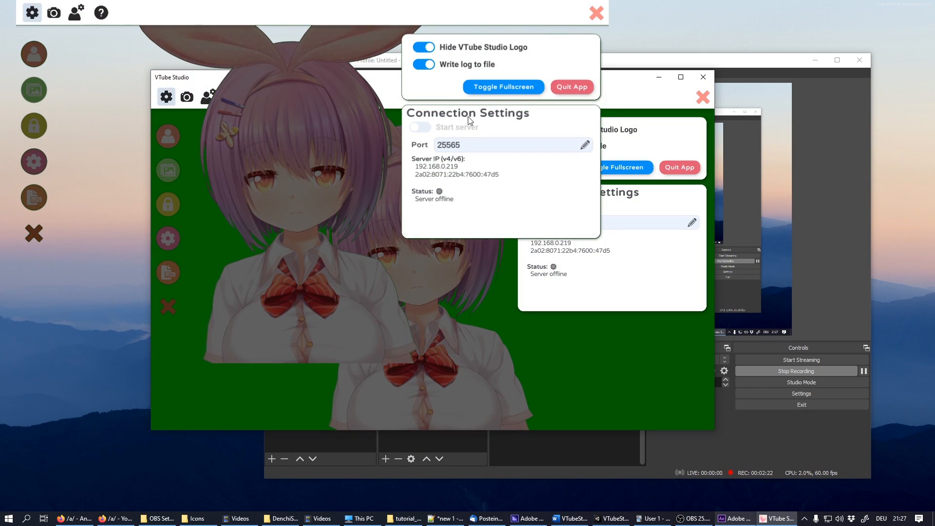
pyautogui.click(440, 129)
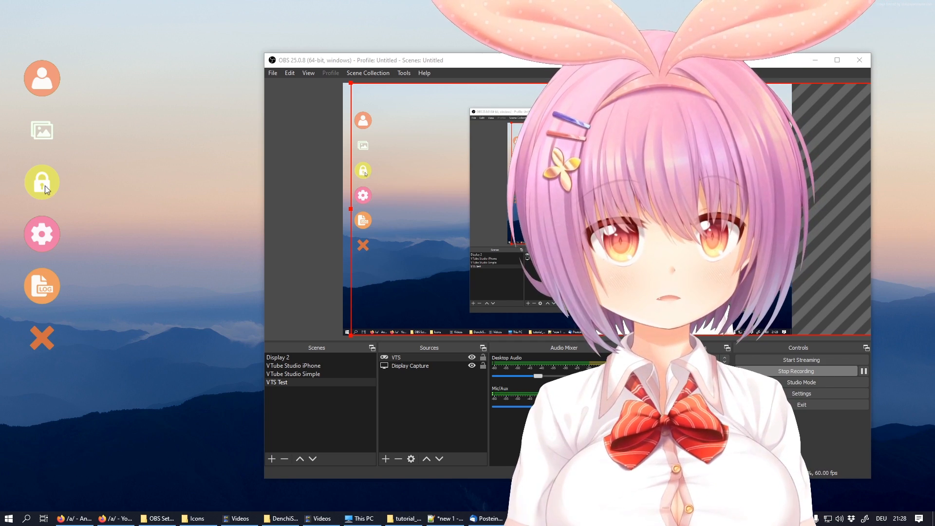
pyautogui.click(50, 325)
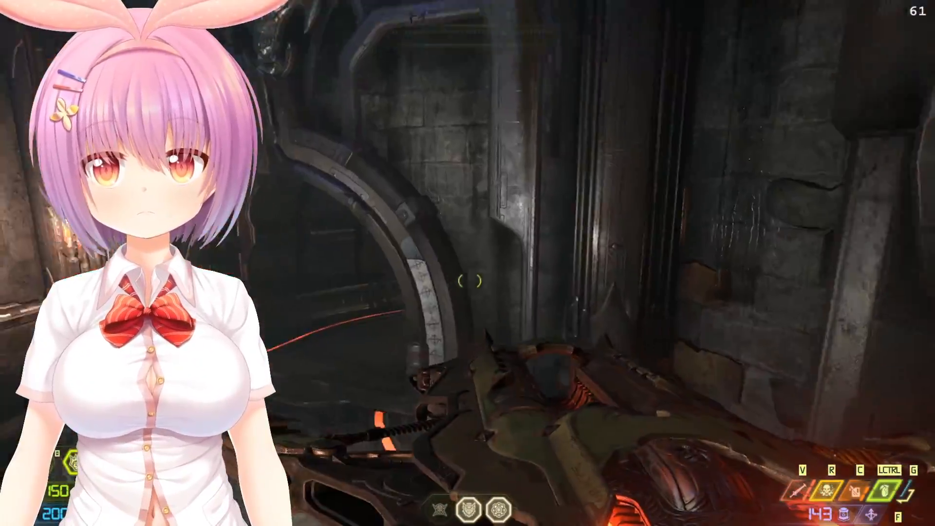
pyautogui.click(470, 281)
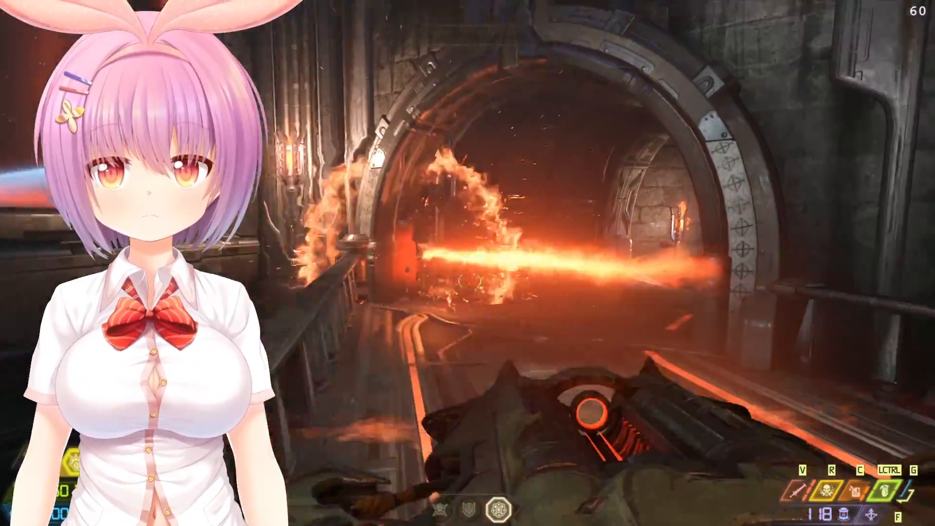
pyautogui.press('Escape')
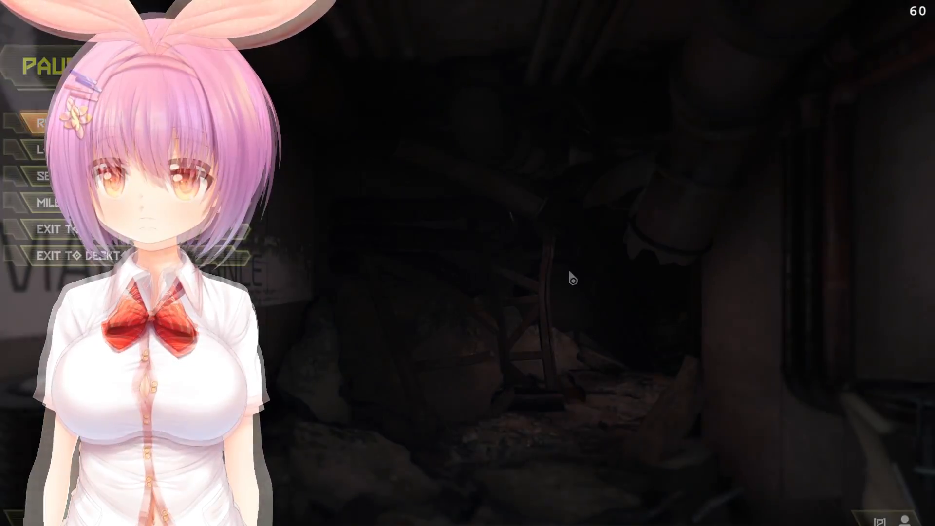
pyautogui.press('w')
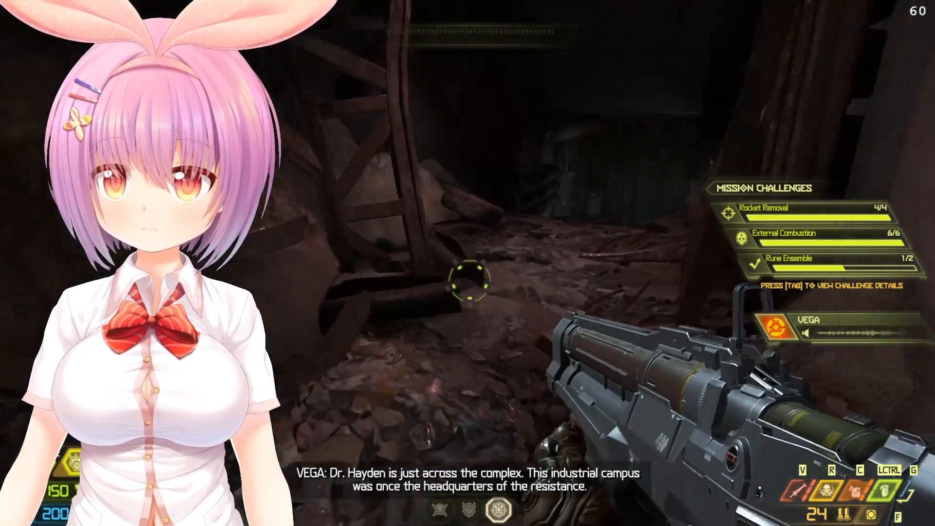
pyautogui.press('w')
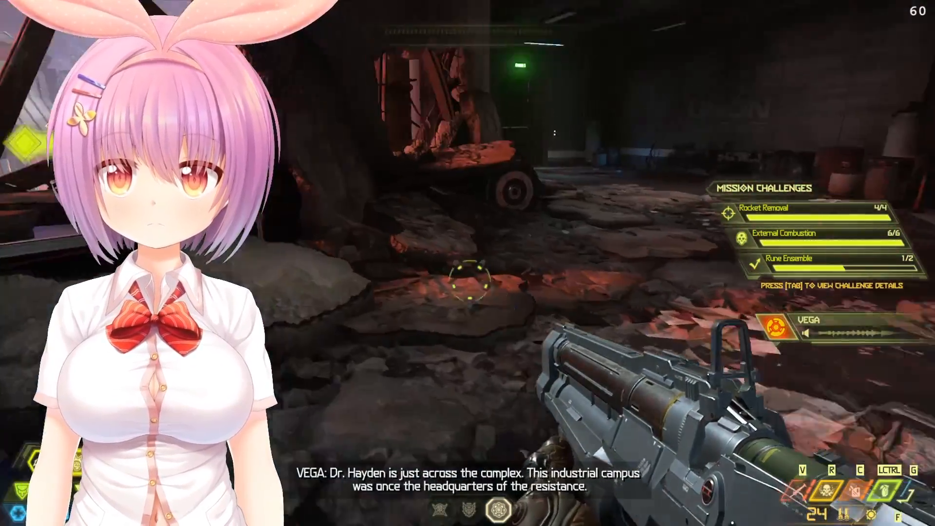
pyautogui.press('w')
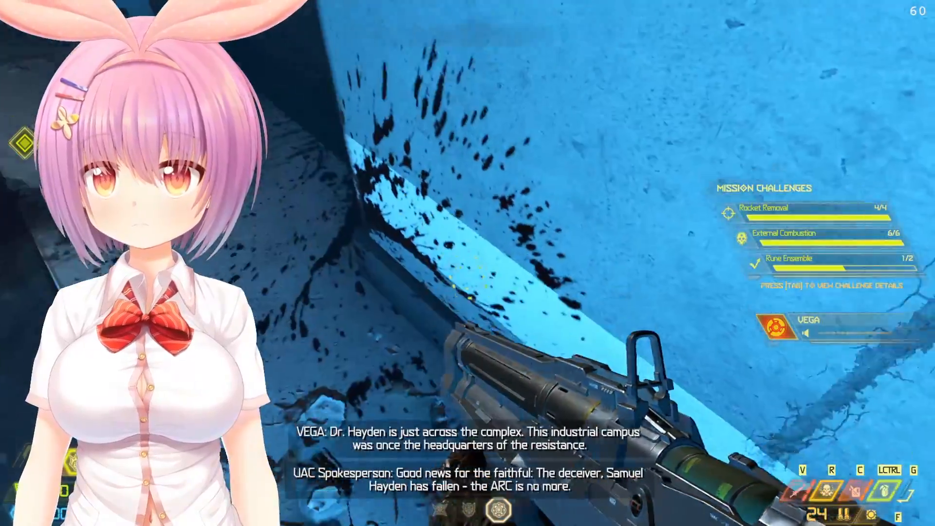
pyautogui.press('w')
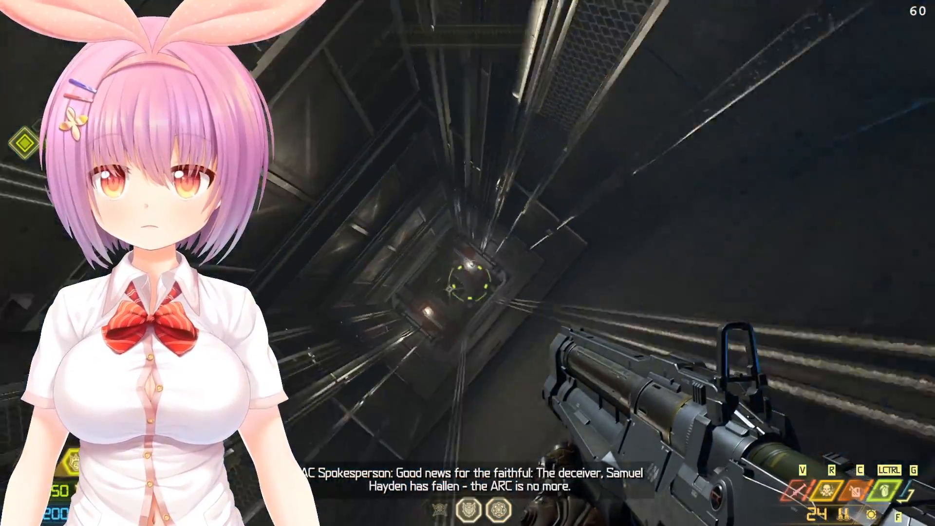